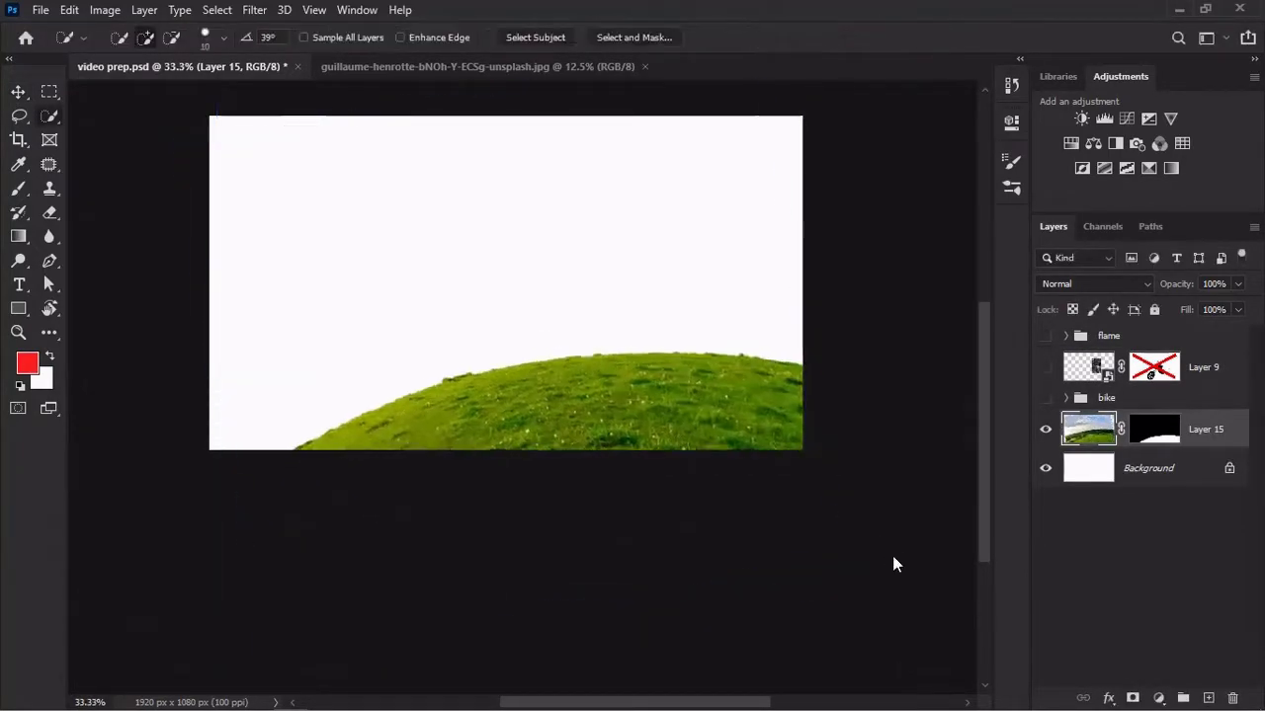
Duplicate the grass hill twice and transform the copies into two overlapping ridges.
{"action": "key", "text": "v"}
{"action": "key", "text": "ctrl+t"}
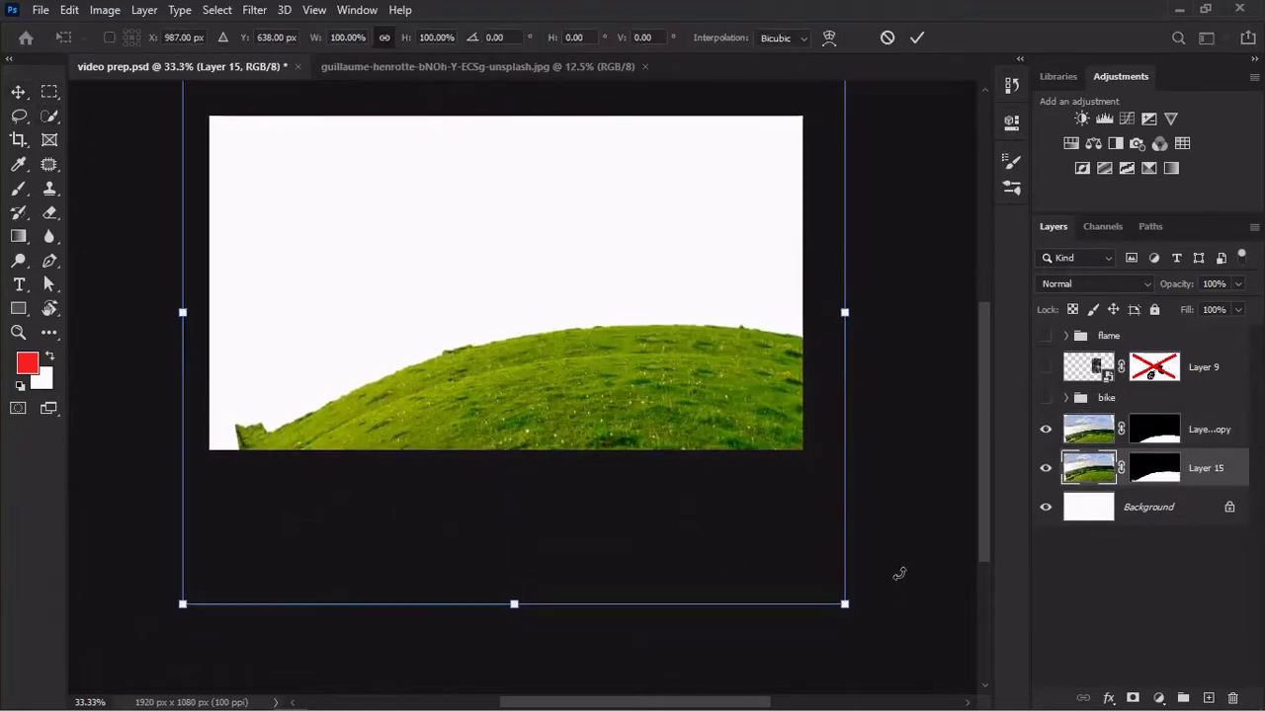
{"action": "left_click_drag", "start_coordinate": [897, 573], "coordinate": [909, 556]}
{"action": "key", "text": "Return"}
{"action": "key", "text": "ctrl+j"}
{"action": "key", "text": "ctrl+t"}
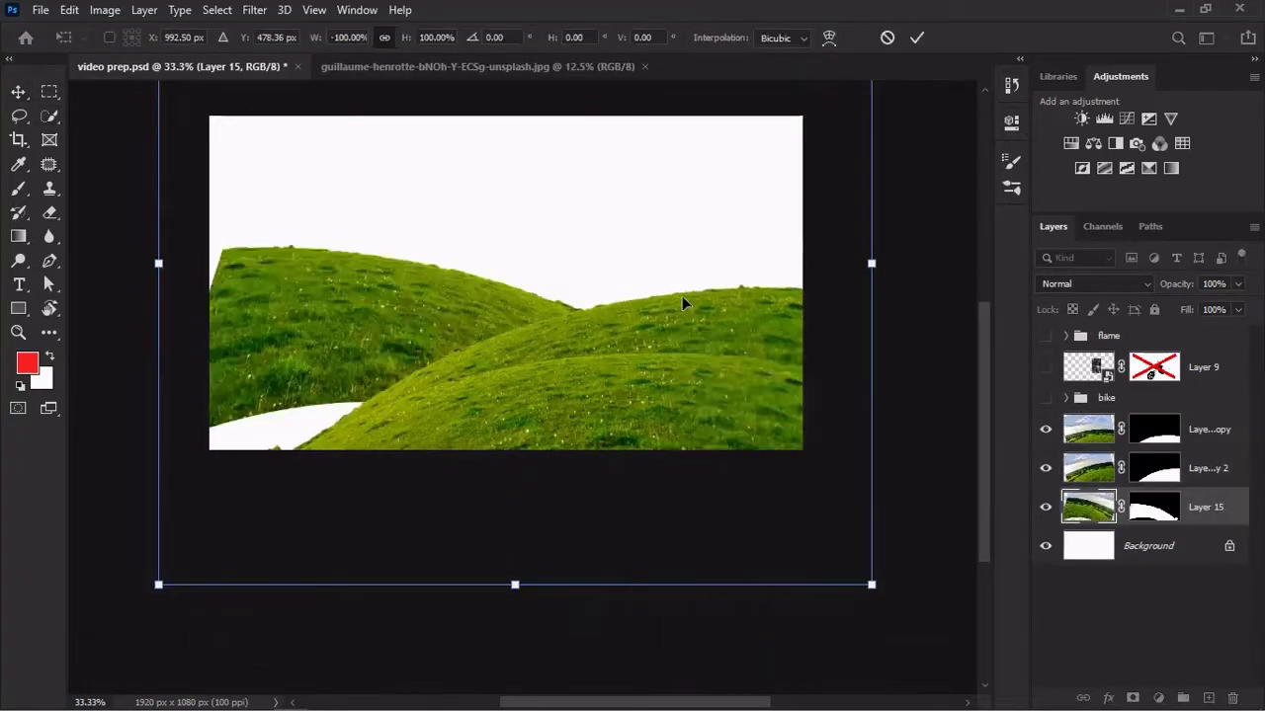
{"action": "mouse_move", "coordinate": [682, 301]}
{"action": "left_mouse_down"}
{"action": "mouse_move", "coordinate": [657, 240]}
{"action": "mouse_move", "coordinate": [610, 336]}
{"action": "left_mouse_up"}
{"action": "key", "text": "Return"}
Reposition the Layer 15 copy ridge so the slopes overlap.
{"action": "key", "text": "ctrl+t"}
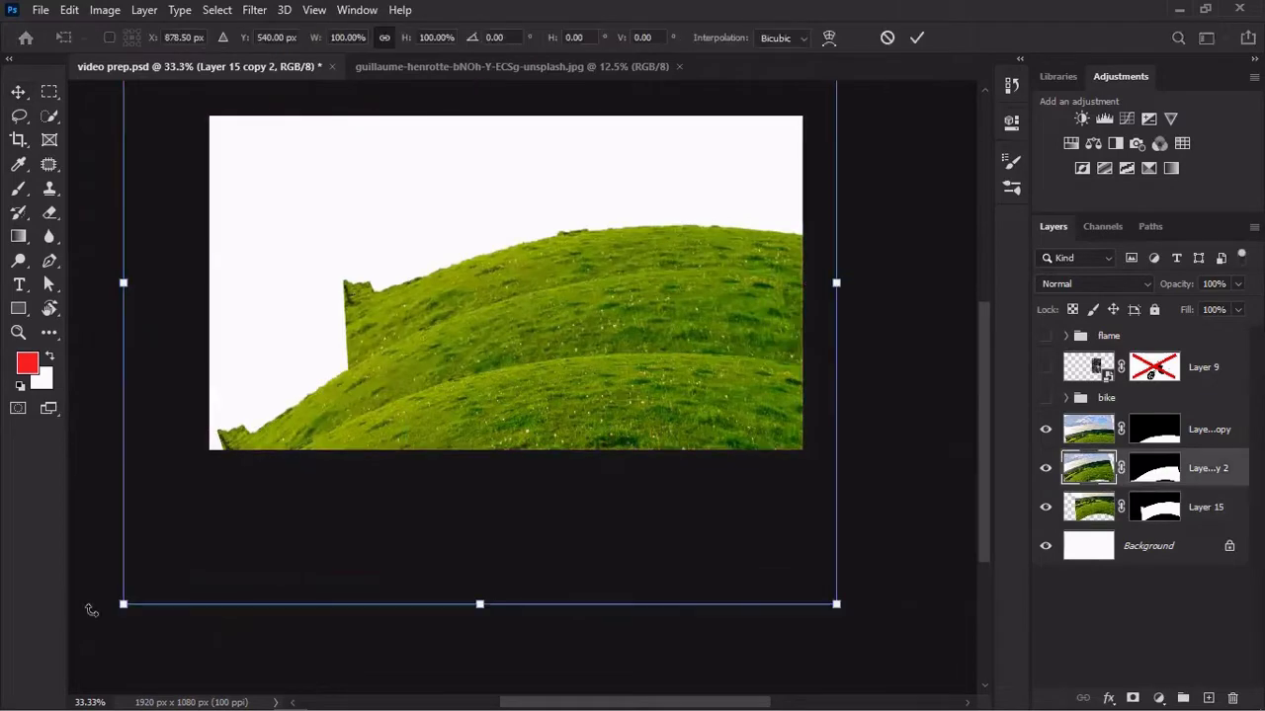
{"action": "key", "text": "Return"}
{"action": "left_click", "coordinate": [650, 410]}
{"action": "key", "text": "ctrl+t"}
{"action": "left_click_drag", "start_coordinate": [650, 410], "coordinate": [521, 396]}
{"action": "key", "text": "Return"}
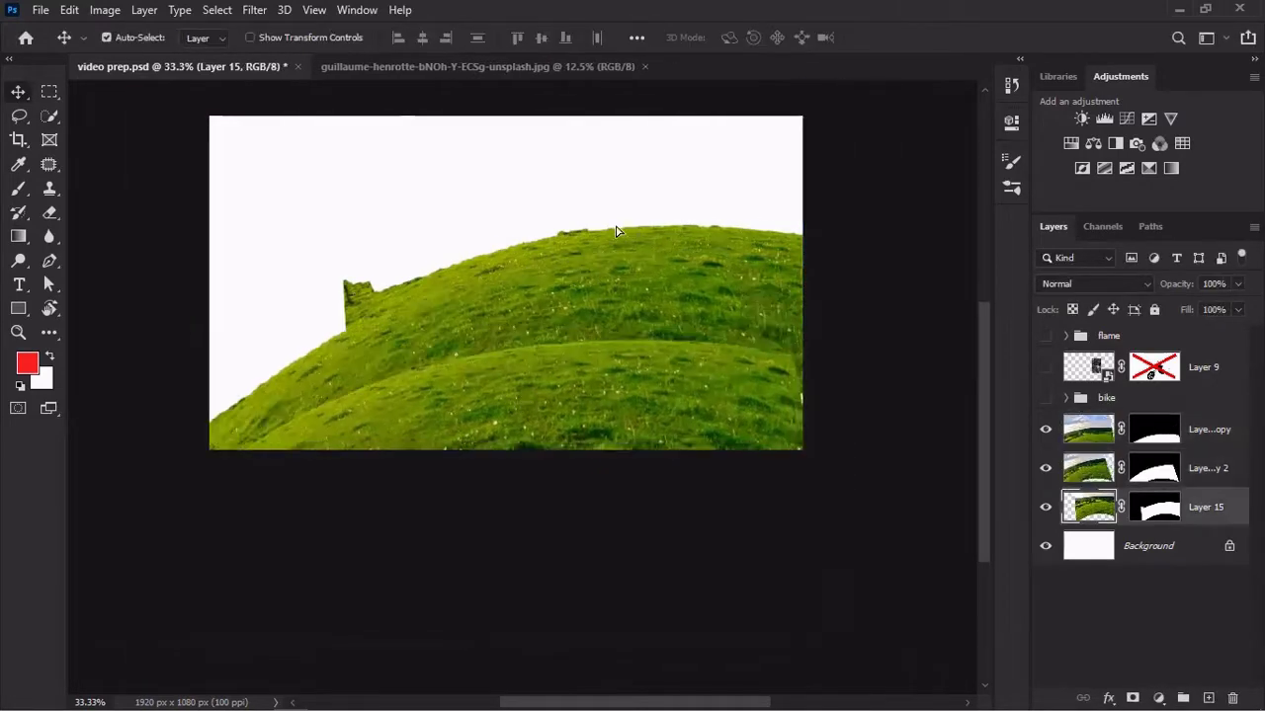
{"action": "key", "text": "ctrl+t"}
{"action": "key", "text": "Return"}
Fine-tune the Layer 15 grass ridge position with small transform nudges.
{"action": "left_click", "coordinate": [1086, 468]}
{"action": "key", "text": "ctrl+t"}
{"action": "key", "text": "Return"}
{"action": "left_click", "coordinate": [1087, 507]}
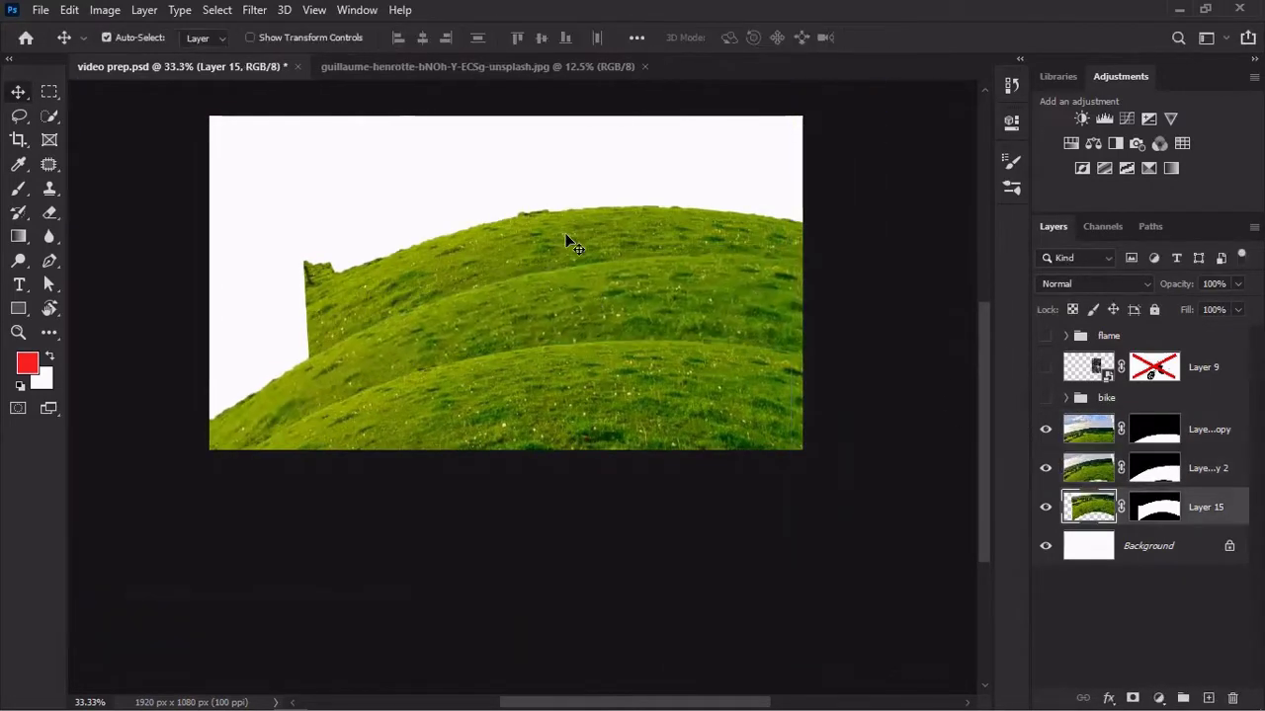
{"action": "key", "text": "ctrl+t"}
{"action": "key", "text": "Return"}
{"action": "key", "text": "ctrl+t"}
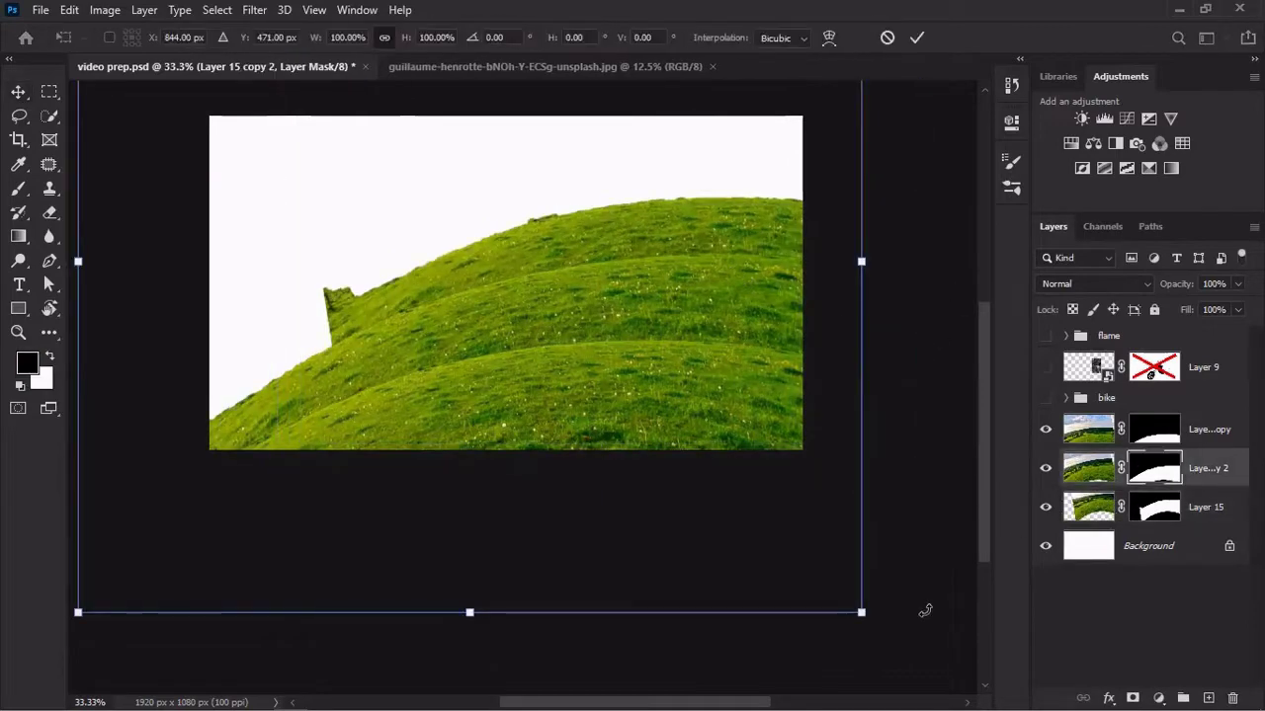
{"action": "key", "text": "Return"}
{"action": "key", "text": "ctrl+t"}
{"action": "key", "text": "Return"}
Place the starry night sky image as Layer 16 behind the ridges.
{"action": "left_click", "coordinate": [1154, 467]}
{"action": "key", "text": "ctrl+t"}
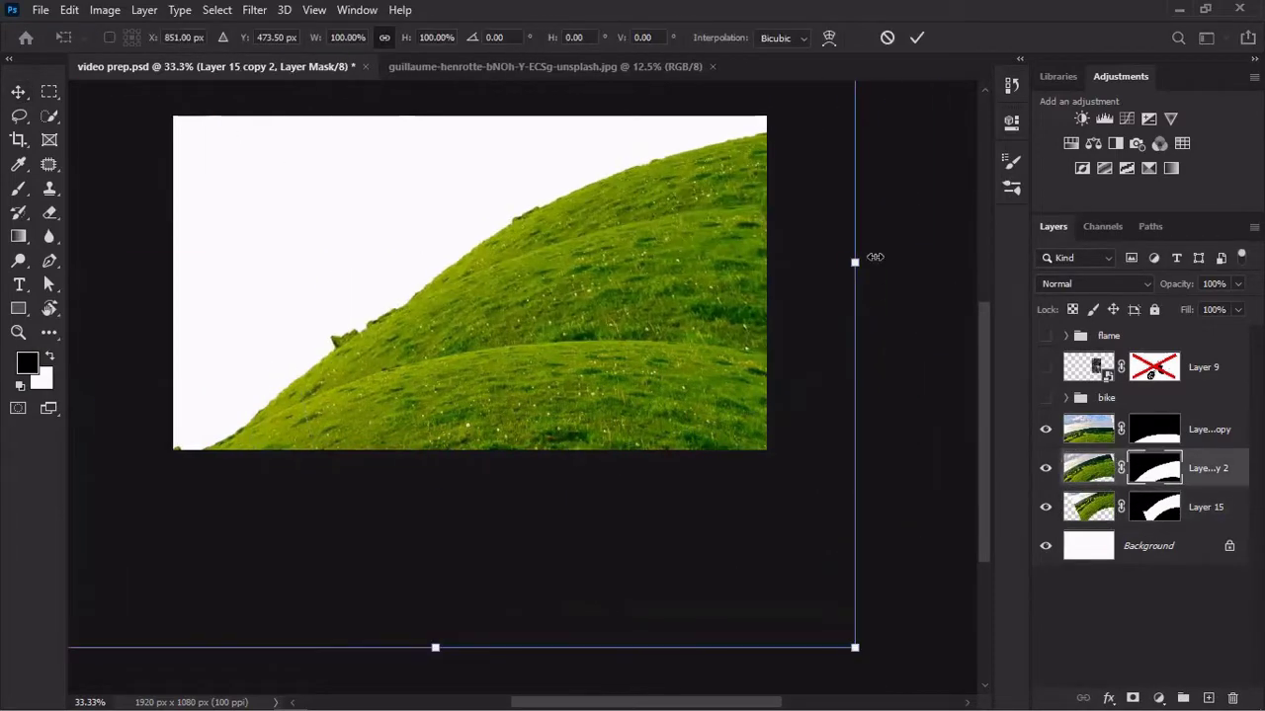
{"action": "key", "text": "Return"}
{"action": "left_click", "coordinate": [40, 10]}
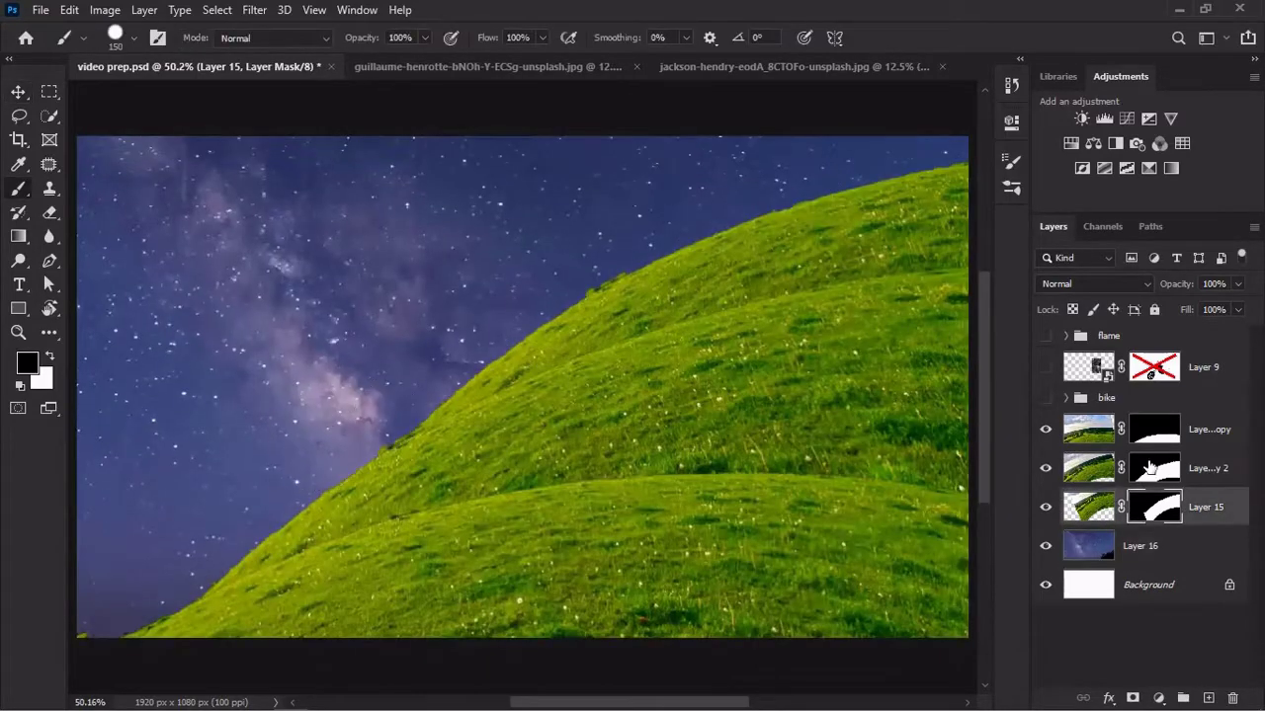
Darken the ridges with clipped Hue/Saturation, Levels and Color Balance, cancelling Layer Style.
{"action": "left_click", "coordinate": [1149, 467]}
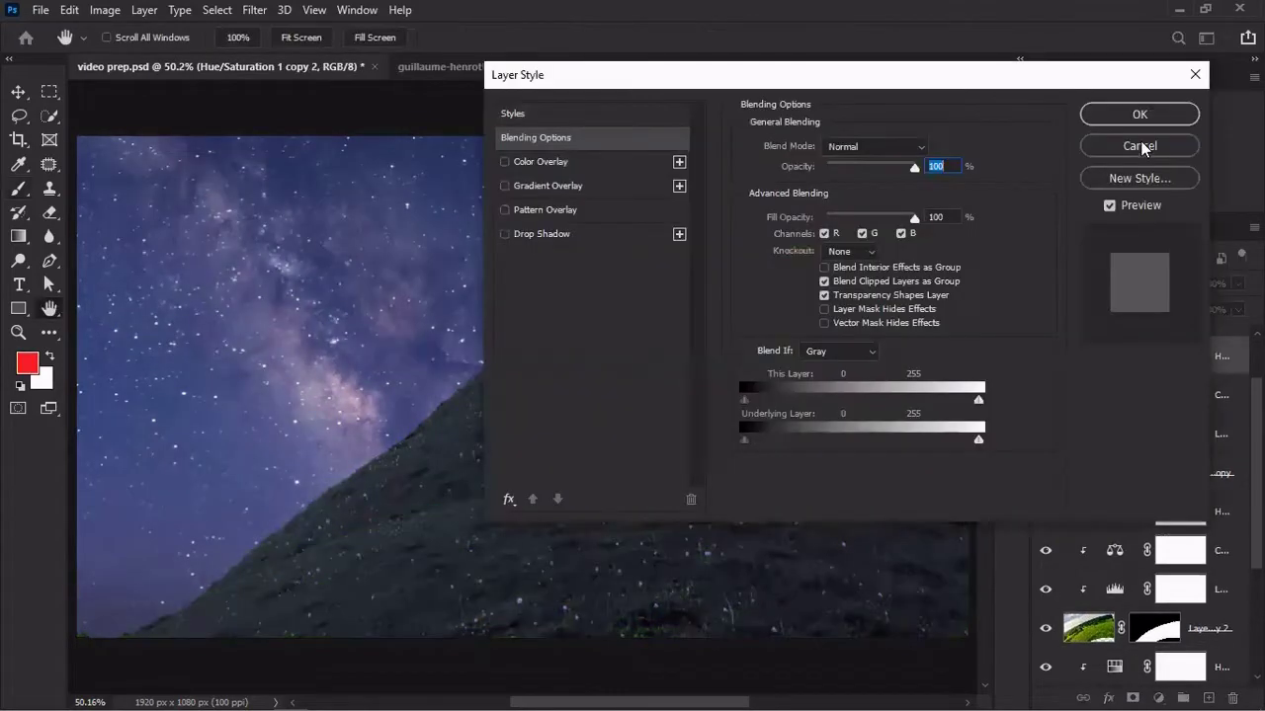
{"action": "left_click", "coordinate": [1139, 146]}
{"action": "left_click", "coordinate": [1185, 662]}
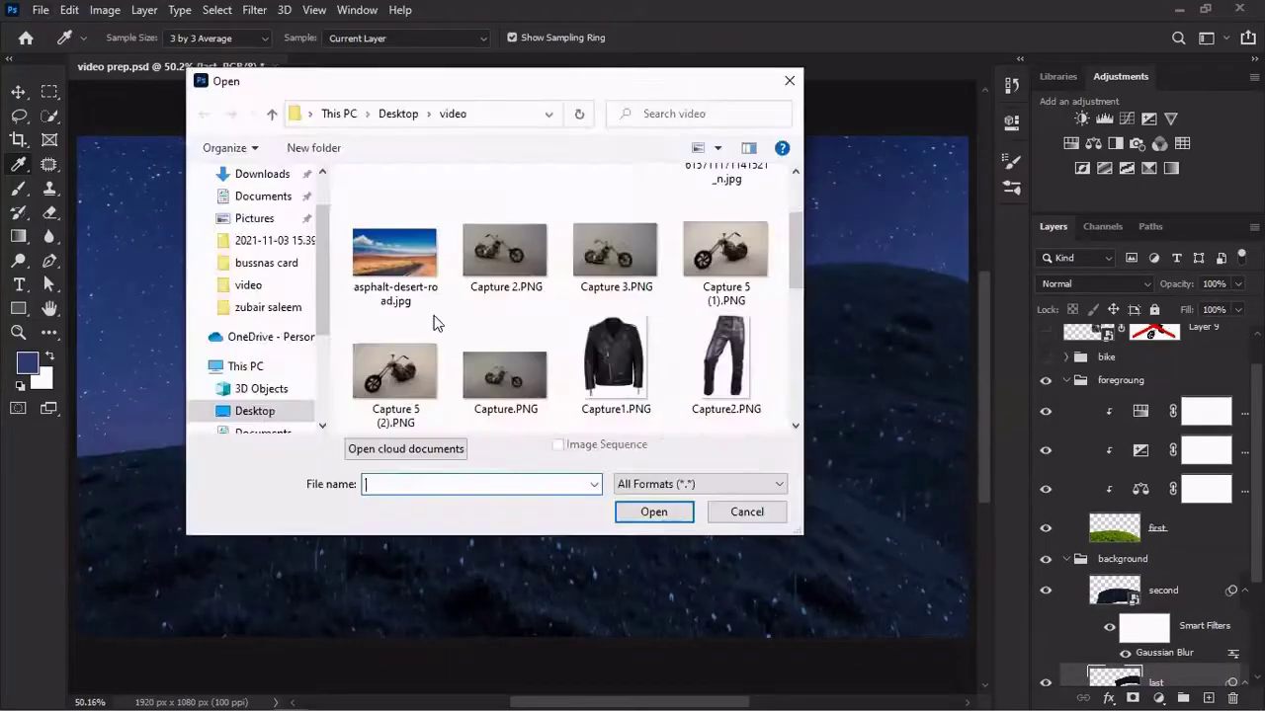
Mask the road out of the desert photo and drag it into video prep.psd.
{"action": "scroll", "coordinate": [480, 531], "scroll_direction": "up", "scroll_amount": 2}
{"action": "scroll", "coordinate": [247, 512], "scroll_direction": "up", "scroll_amount": 1}
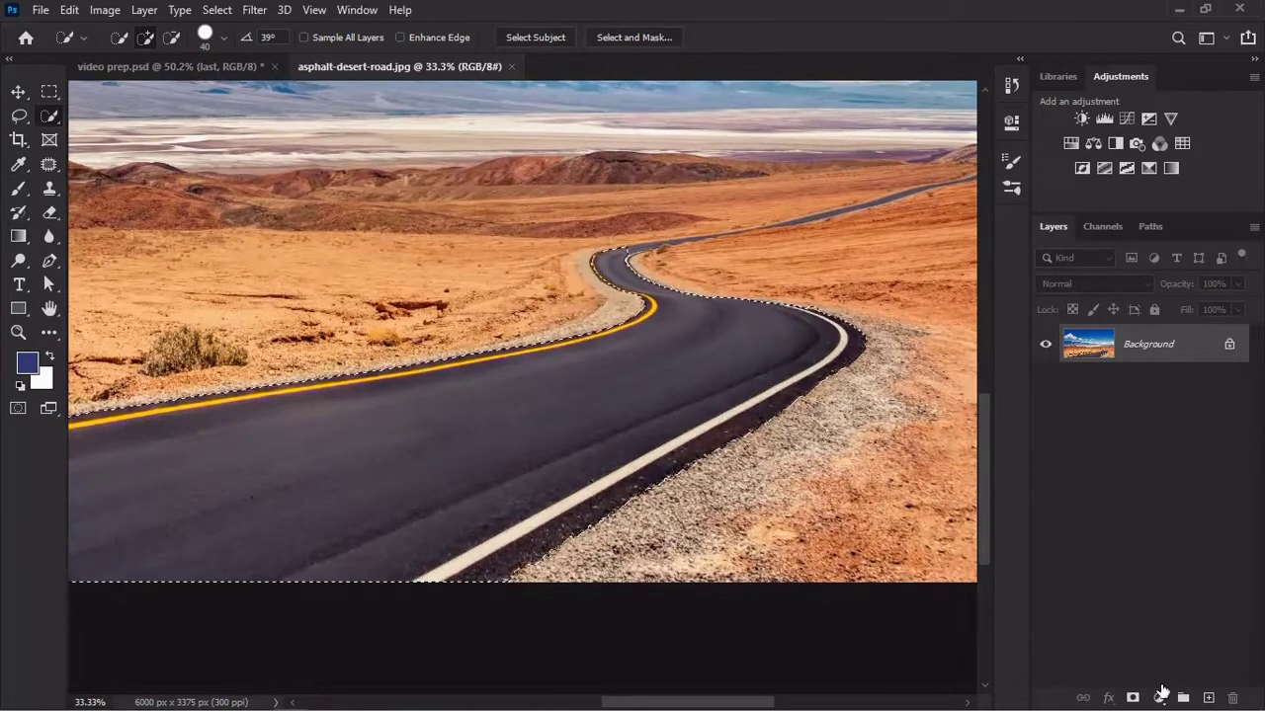
{"action": "left_click", "coordinate": [1159, 698]}
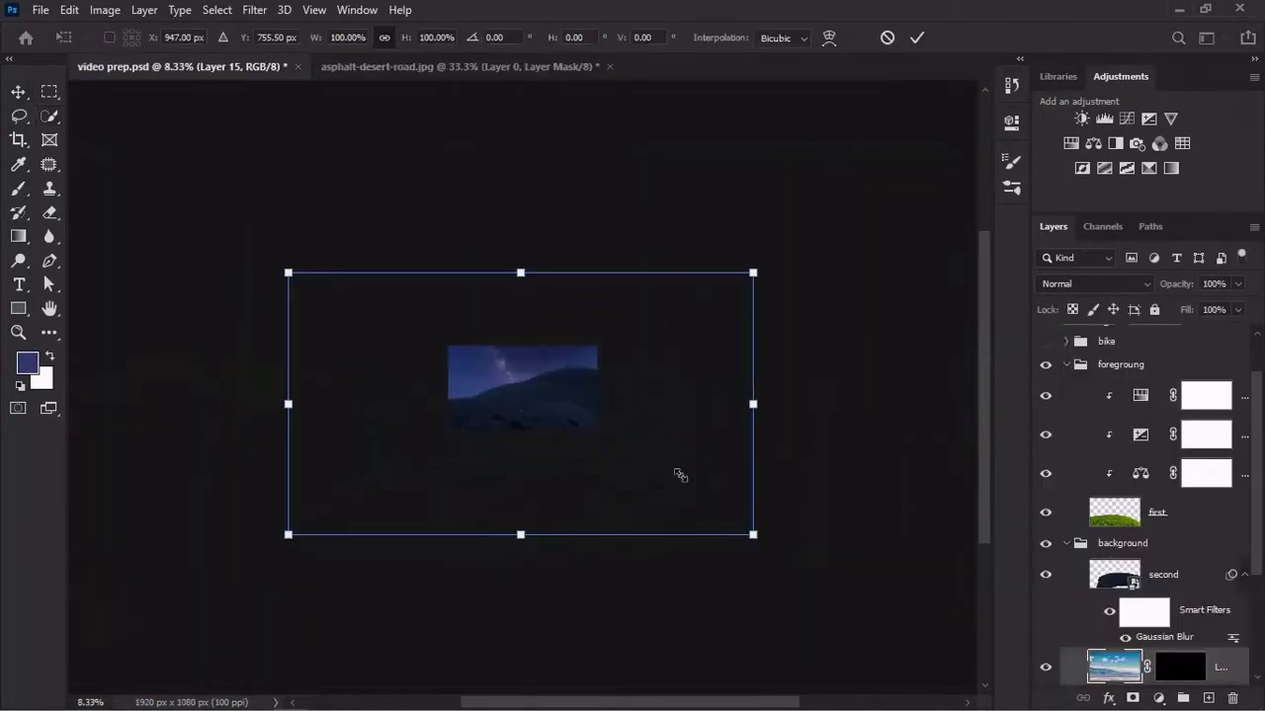
{"action": "left_click_drag", "start_coordinate": [517, 494], "coordinate": [586, 427]}
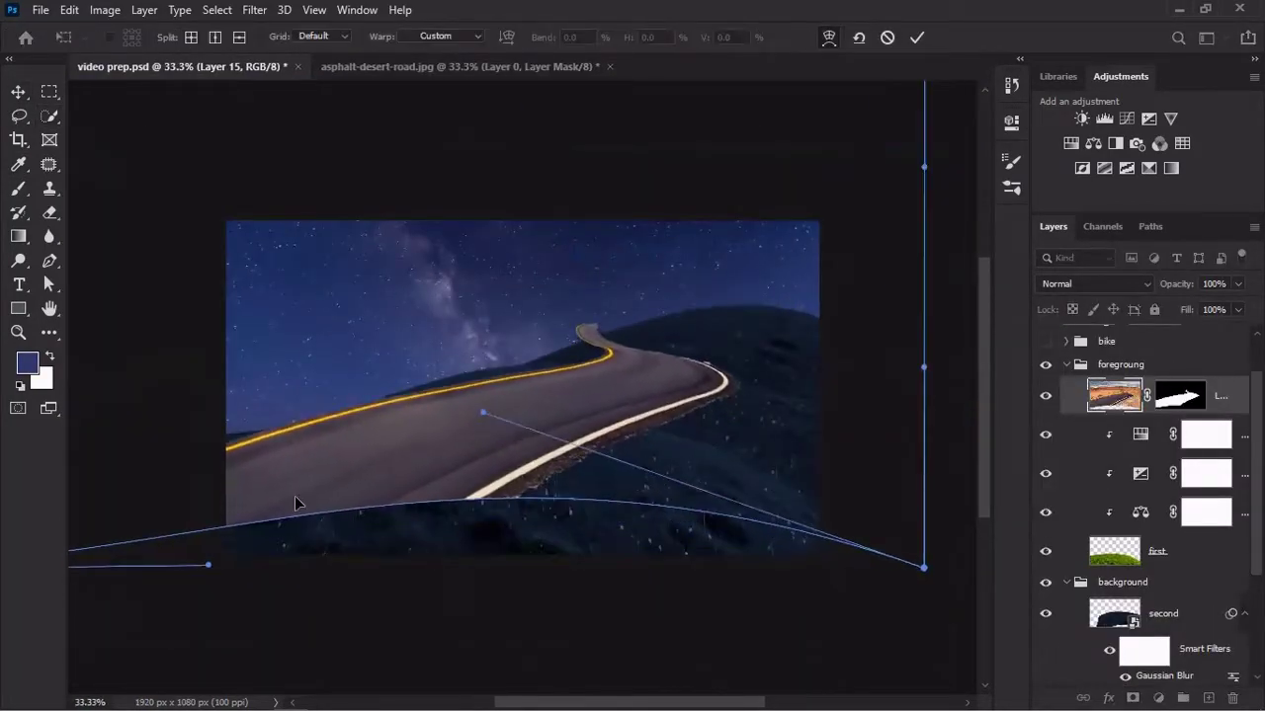
Warp the road so it bends along the hill's curve.
{"action": "key", "text": "ctrl+minus"}
{"action": "left_click_drag", "start_coordinate": [204, 465], "coordinate": [266, 475]}
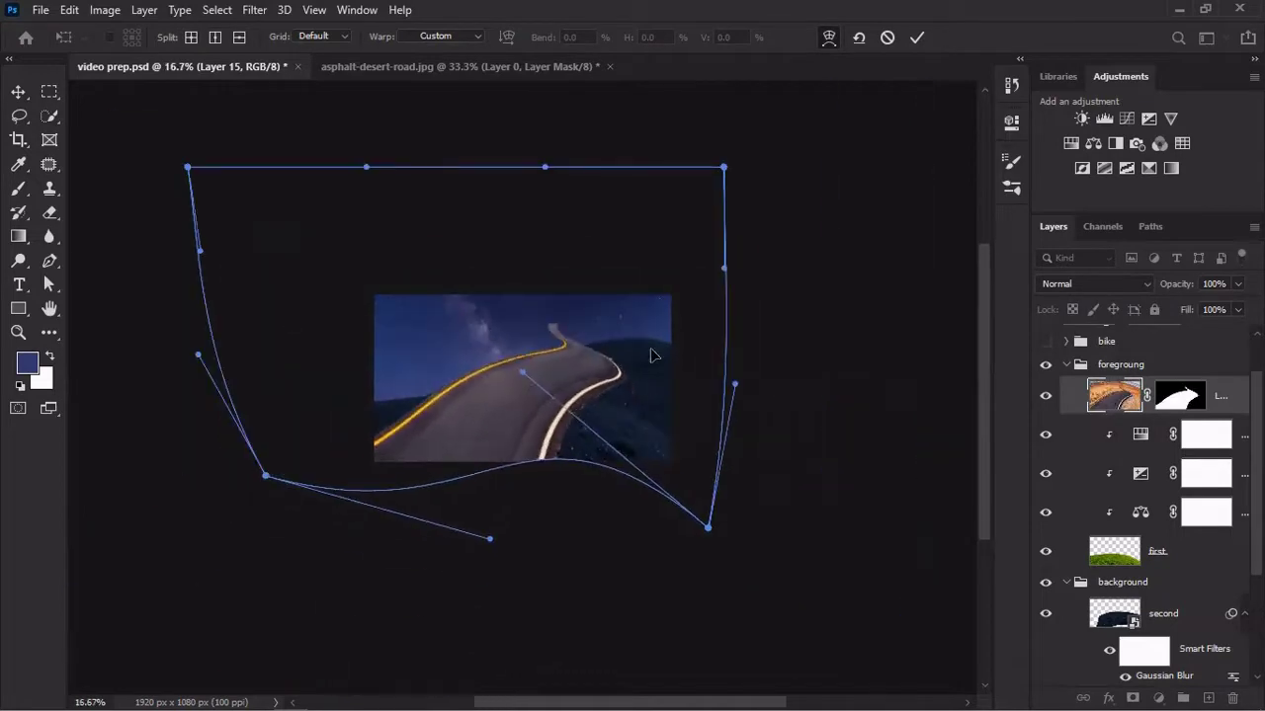
{"action": "left_click_drag", "start_coordinate": [728, 164], "coordinate": [731, 197]}
{"action": "left_click_drag", "start_coordinate": [375, 480], "coordinate": [617, 416]}
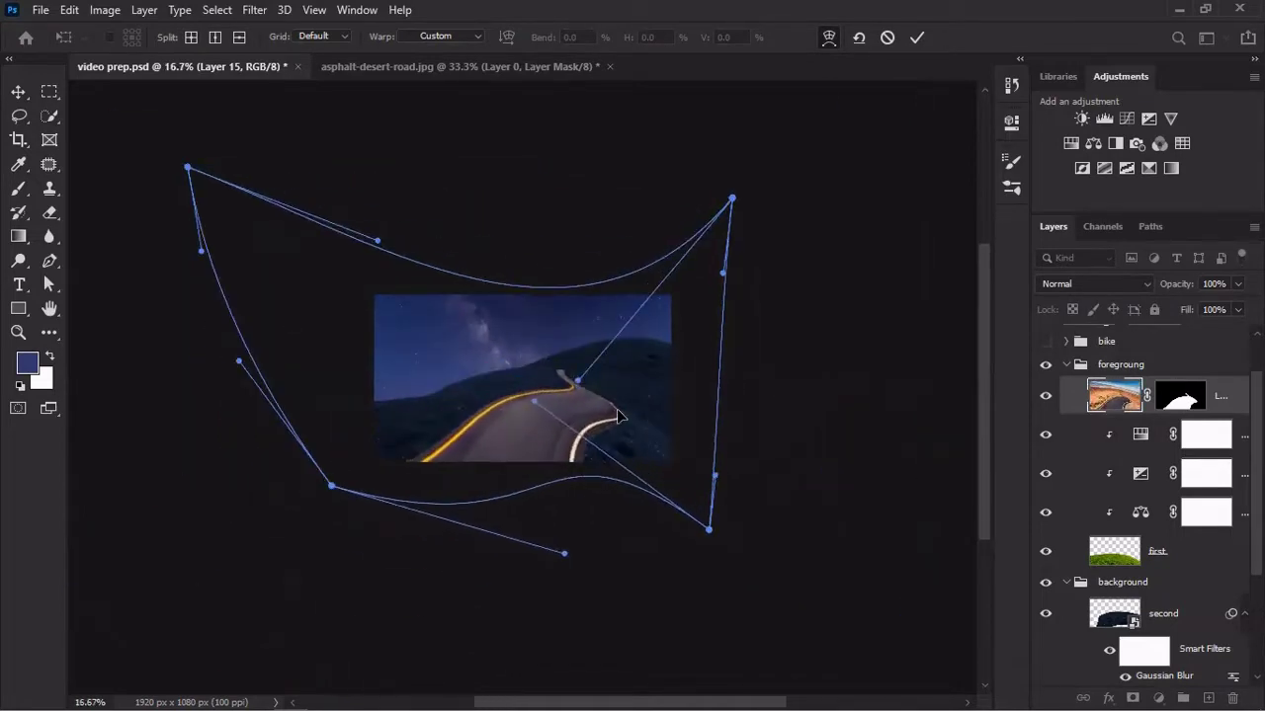
{"action": "key", "text": "Return"}
{"action": "key", "text": "ctrl+plus"}
Resize the road and tint it night blue with a clipped colorized Hue/Saturation layer.
{"action": "key", "text": "ctrl+t"}
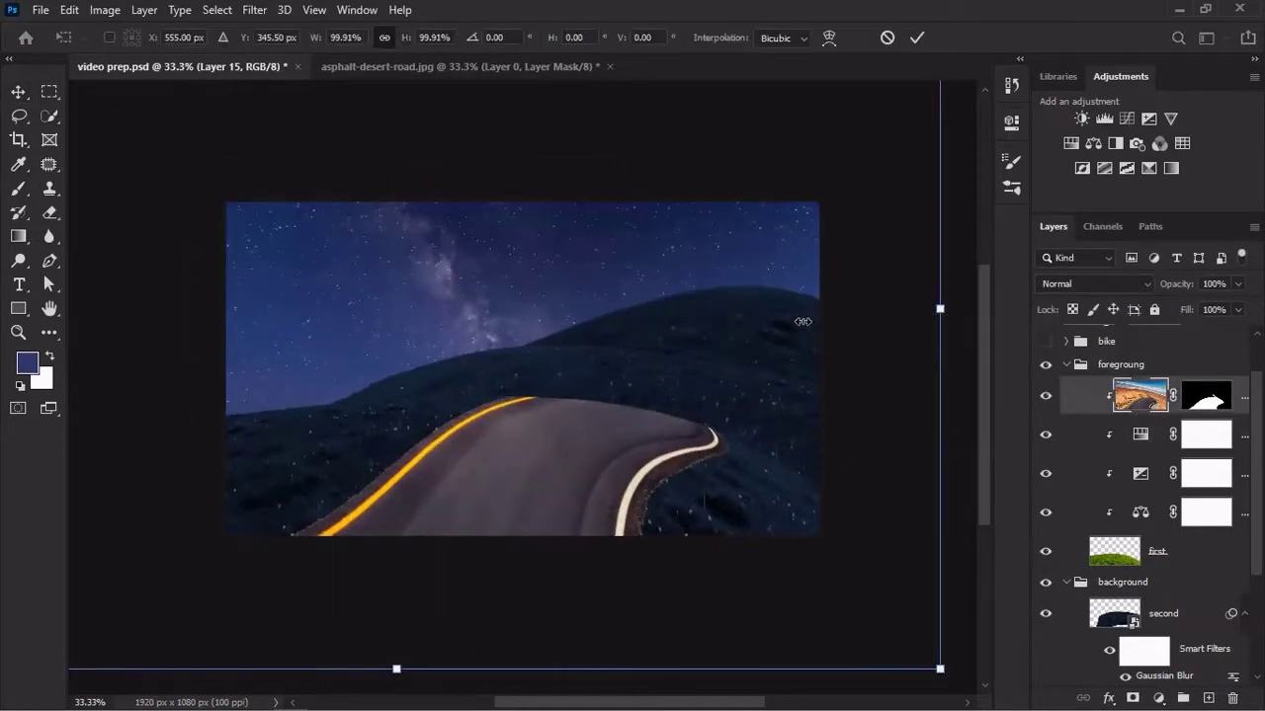
{"action": "key", "text": "Return"}
{"action": "left_click", "coordinate": [1071, 143]}
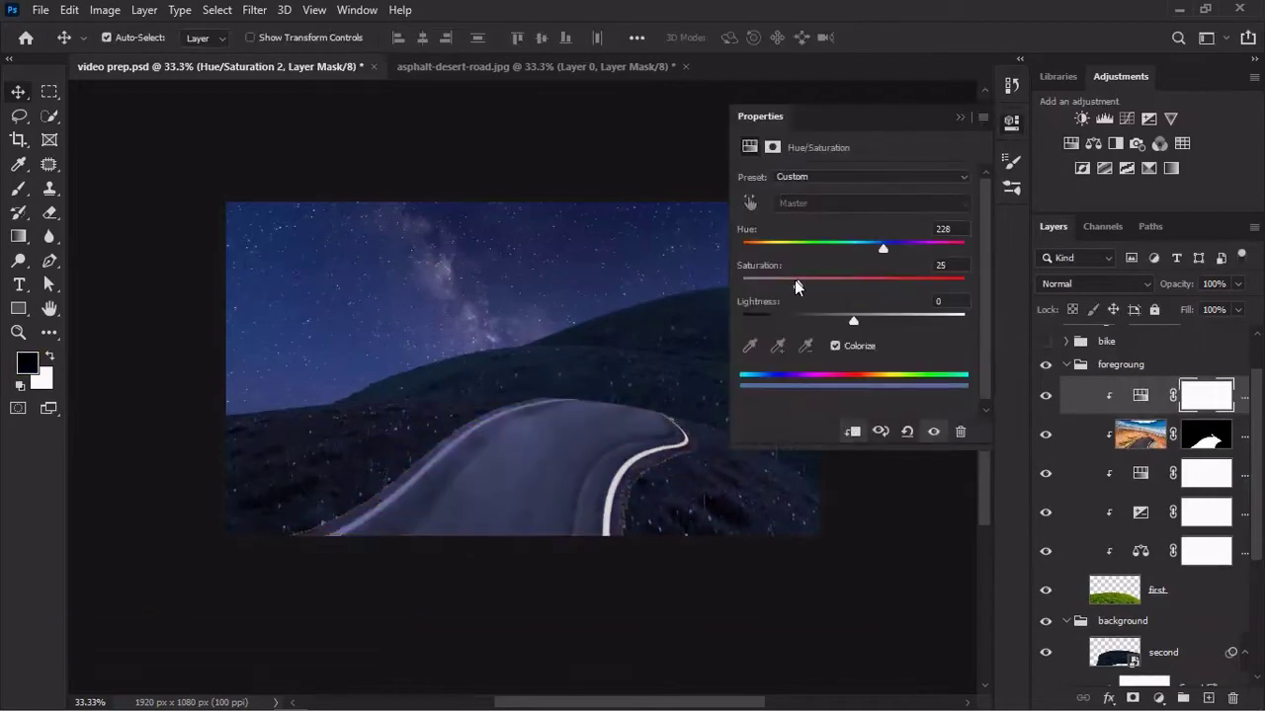
{"action": "left_click", "coordinate": [964, 120]}
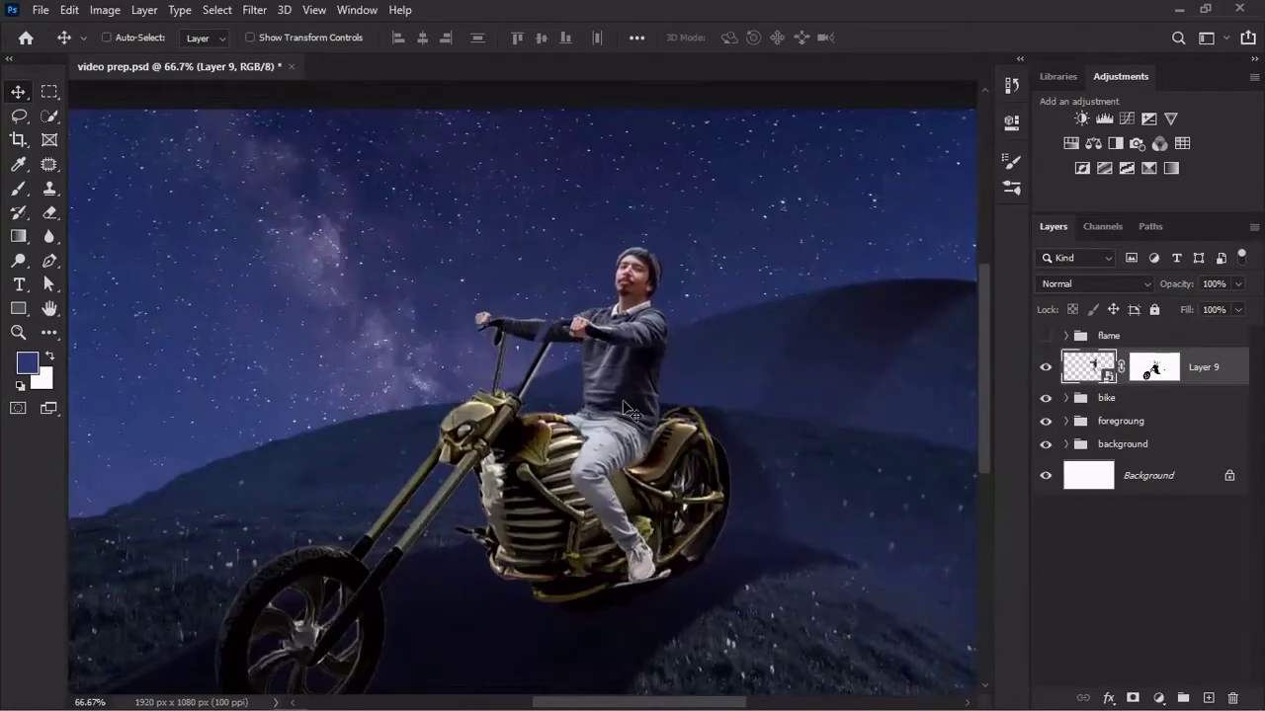
Nudge the rider right and add clipped Color Balance and Levels to the bike.
{"action": "left_click_drag", "start_coordinate": [624, 407], "coordinate": [634, 411]}
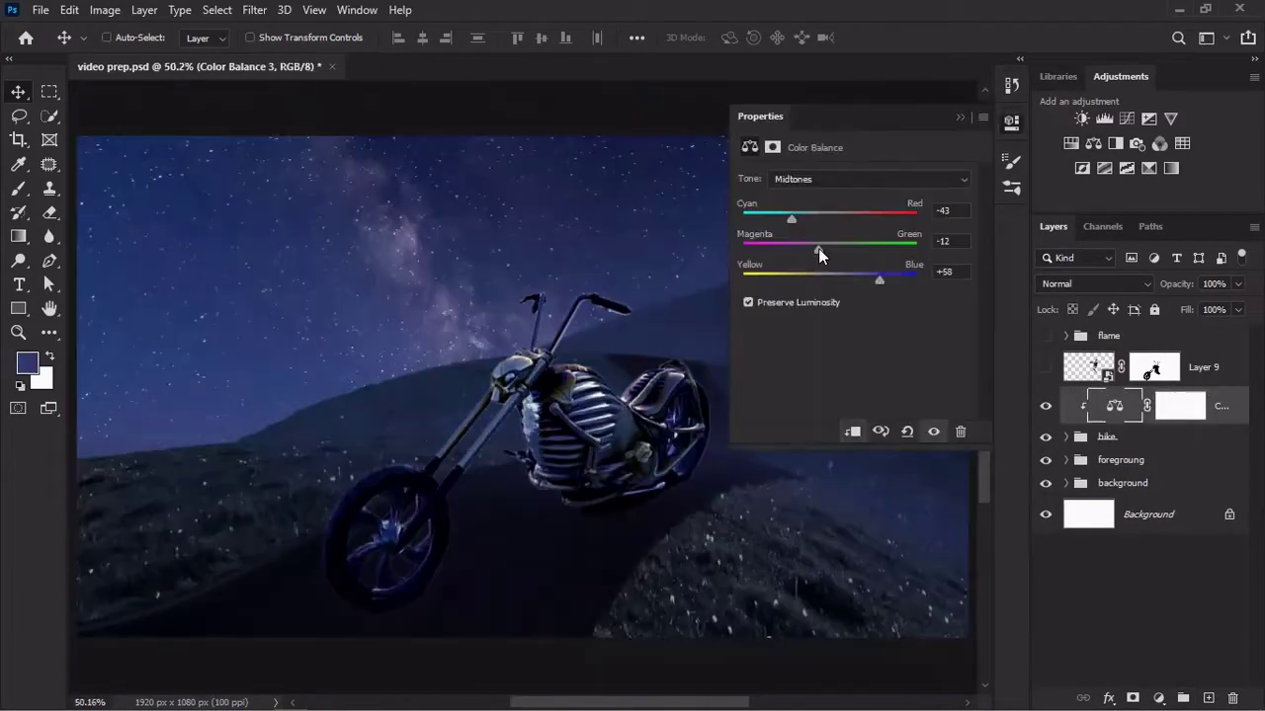
{"action": "left_click", "coordinate": [1103, 118]}
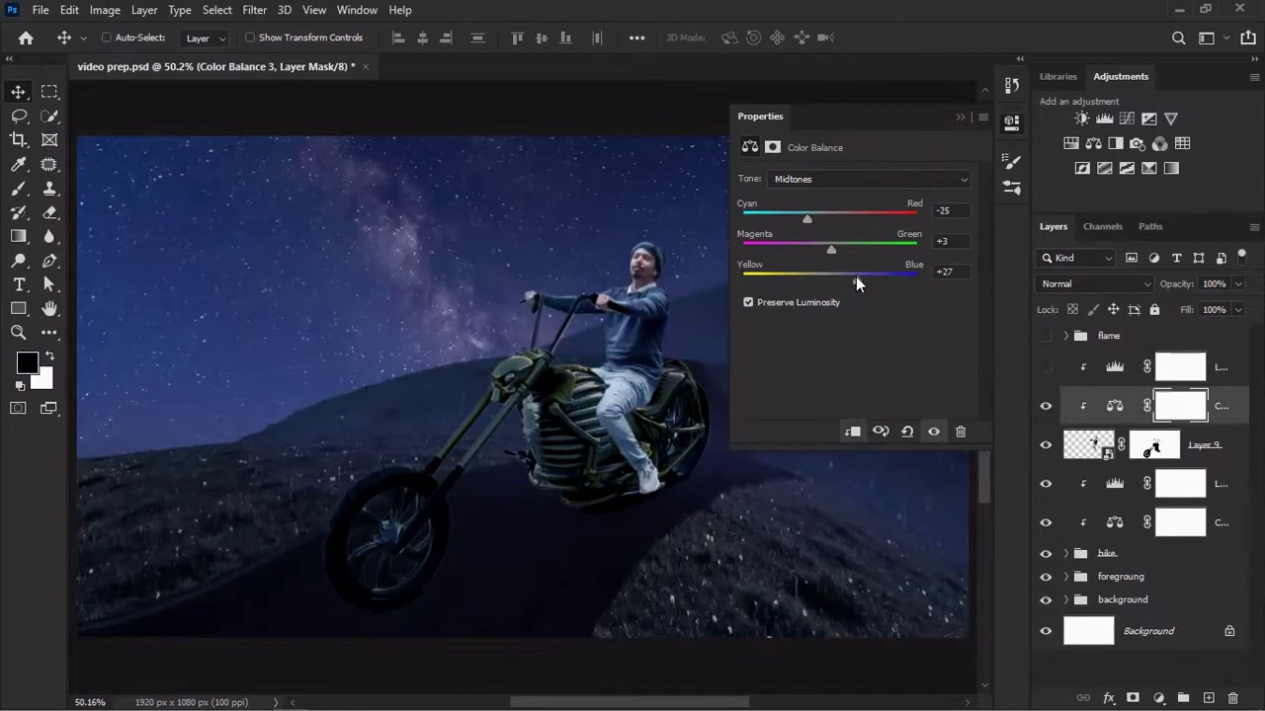
{"action": "left_click", "coordinate": [1046, 366]}
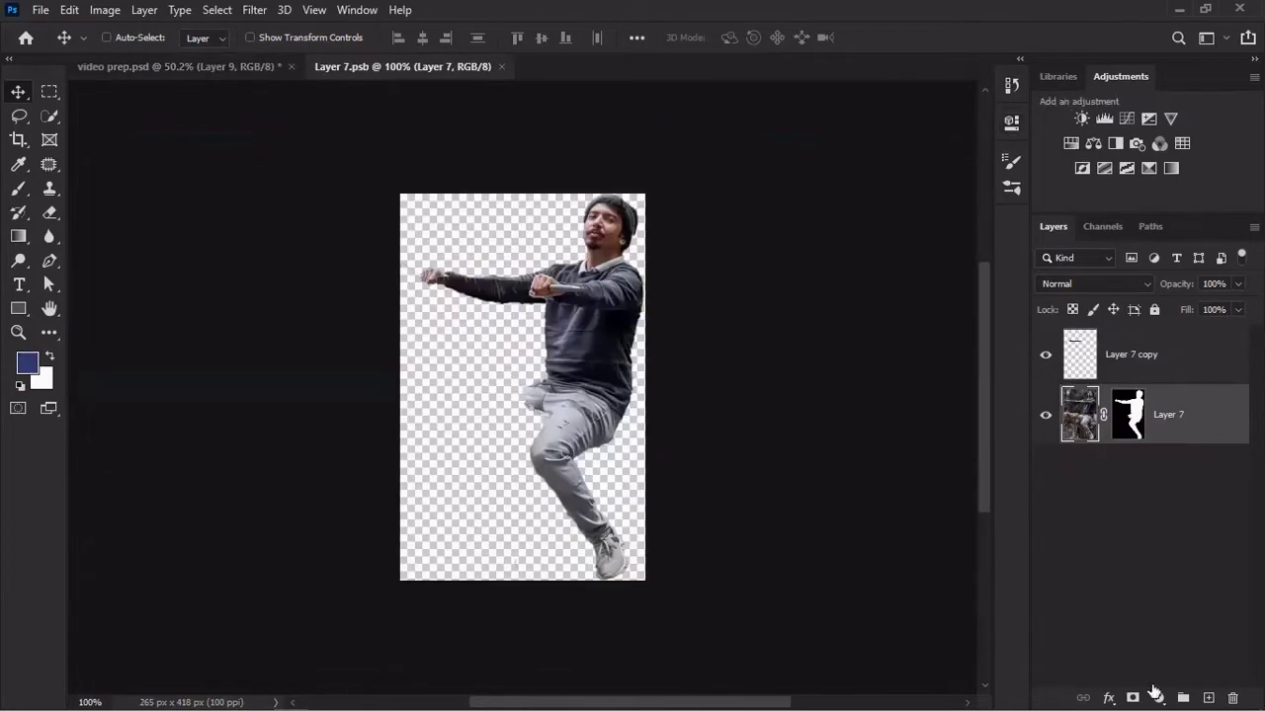
Add a black Color fill in Color mode and clipped Levels, both using the rider's mask.
{"action": "left_click", "coordinate": [1158, 698]}
{"action": "left_click", "coordinate": [1124, 49]}
{"action": "left_click", "coordinate": [1094, 284]}
{"action": "left_click", "coordinate": [1058, 680]}
{"action": "left_click", "coordinate": [1103, 119]}
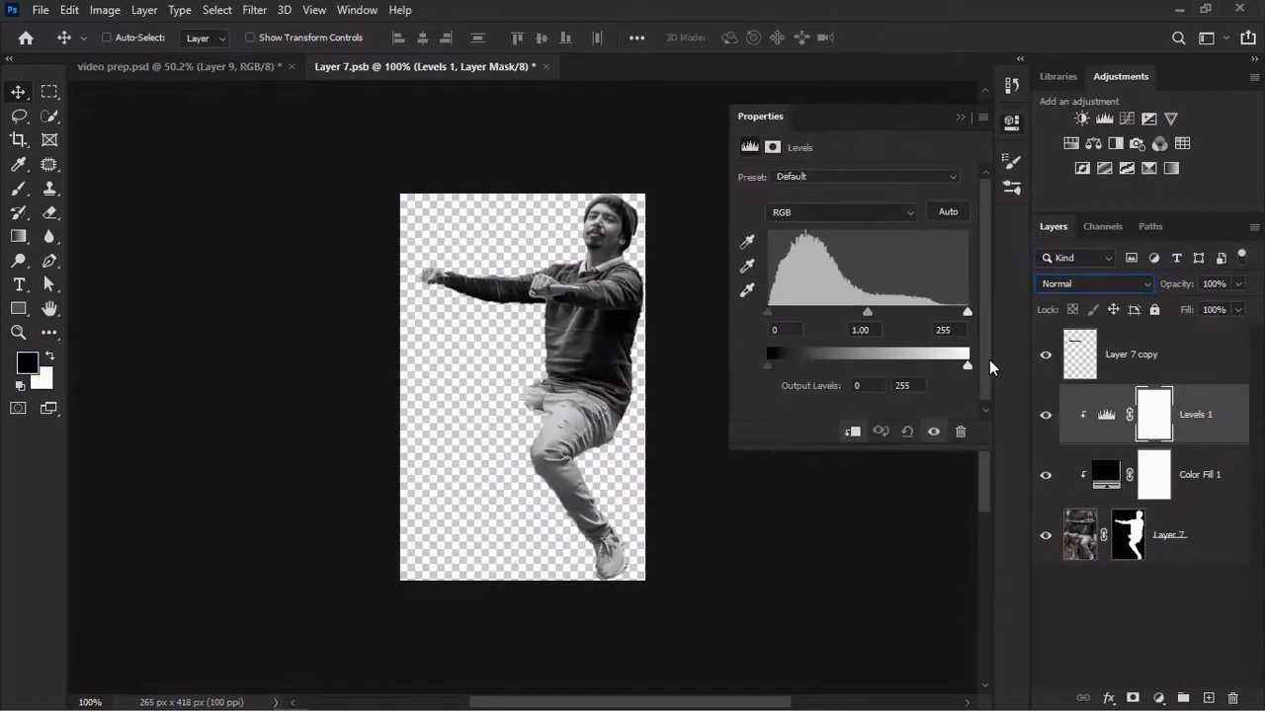
{"action": "mouse_move", "coordinate": [1127, 534]}
{"action": "left_mouse_down"}
{"action": "mouse_move", "coordinate": [1154, 474]}
{"action": "mouse_move", "coordinate": [1154, 415]}
{"action": "left_mouse_up"}
{"action": "left_click", "coordinate": [551, 283]}
Paint colour back onto the rider's upper body and group the rider layers as mooro.
{"action": "key", "text": "b"}
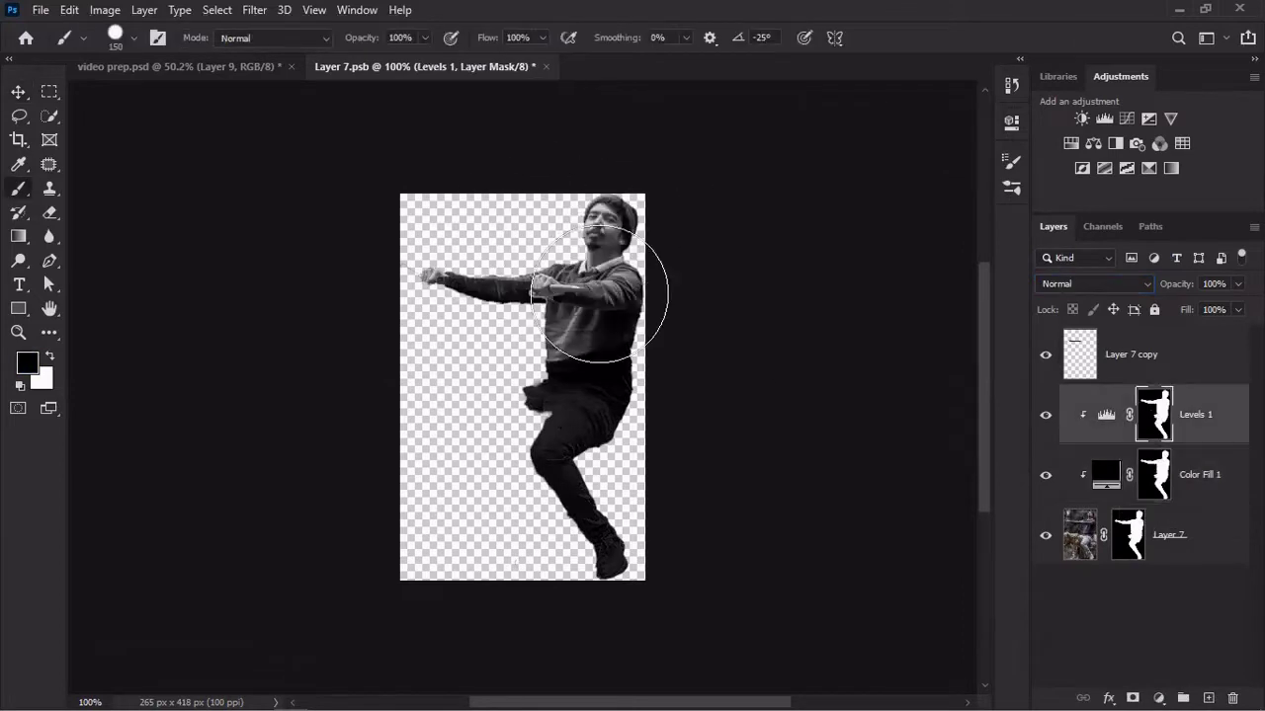
{"action": "left_click_drag", "start_coordinate": [598, 295], "coordinate": [563, 232]}
{"action": "key", "text": "alt+bracketleft"}
{"action": "key", "text": "ctrl+Tab"}
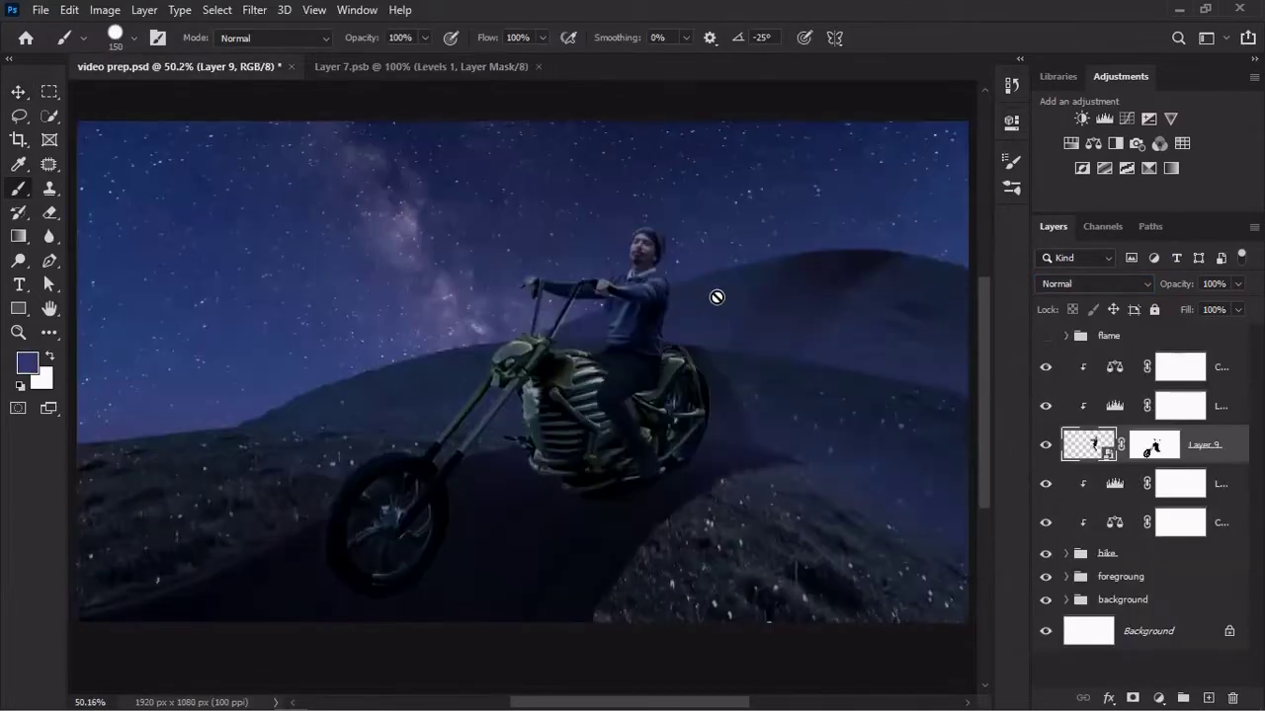
{"action": "key", "text": "ctrl+g"}
{"action": "double_click", "coordinate": [1125, 358]}
{"action": "type", "text": "mooro"}
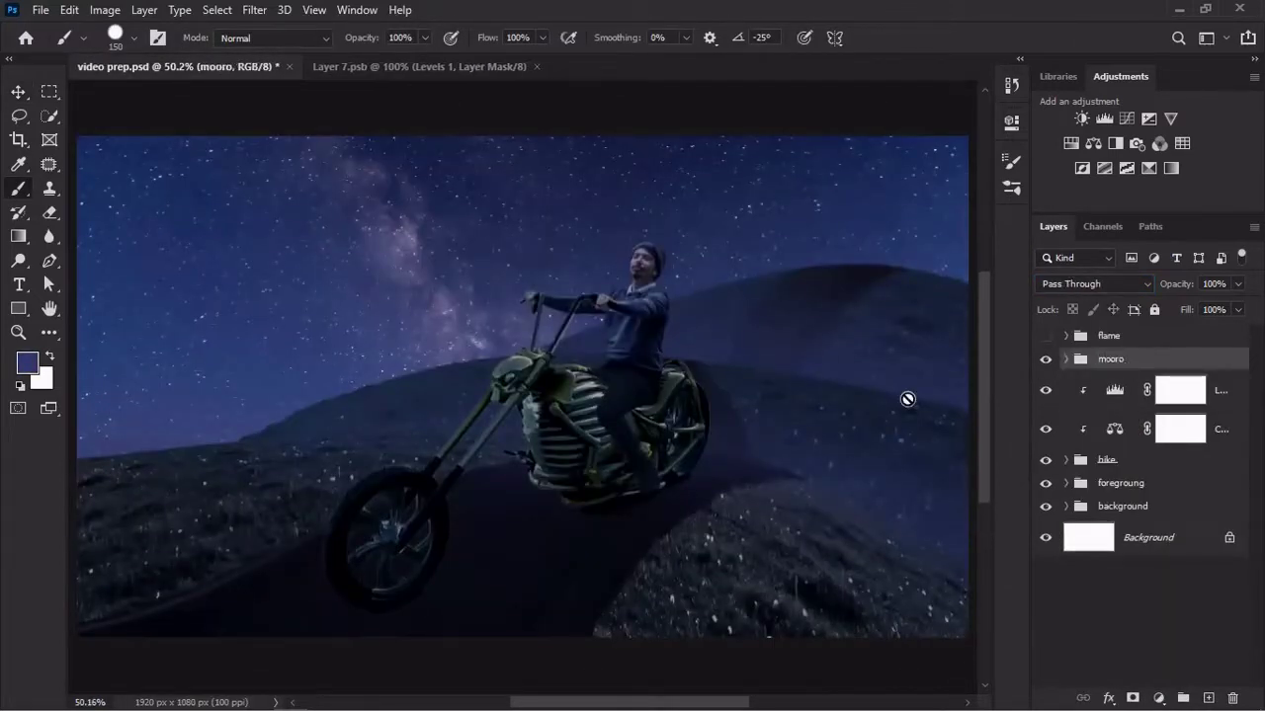
Reveal the hidden flame group and select its fire ring layer.
{"action": "left_click", "coordinate": [1046, 335]}
{"action": "left_click", "coordinate": [1065, 336]}
{"action": "left_click", "coordinate": [1046, 429]}
Move the fire ring onto the motorcycle's front wheel.
{"action": "key", "text": "v"}
{"action": "left_click_drag", "start_coordinate": [375, 533], "coordinate": [388, 541]}
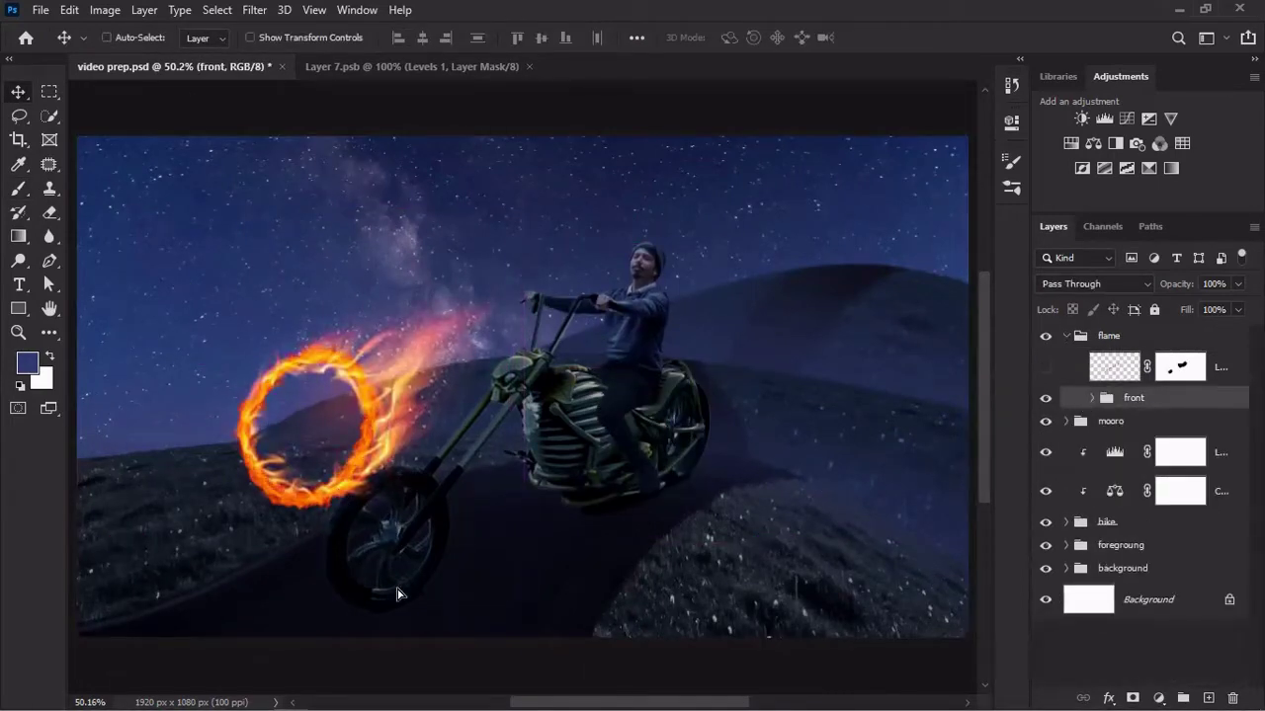
{"action": "left_click_drag", "start_coordinate": [397, 593], "coordinate": [474, 692]}
{"action": "key", "text": "ctrl+t"}
{"action": "key", "text": "Return"}
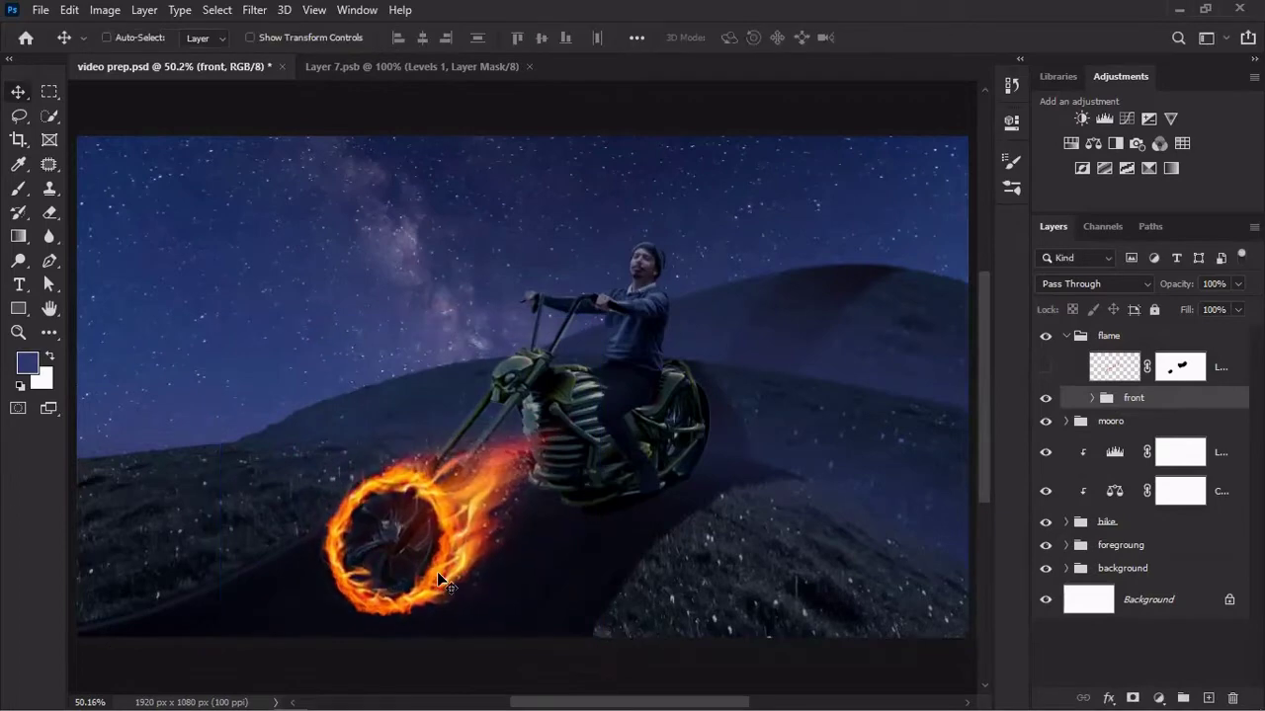
Mask the front flame group so the fire tucks behind the fork.
{"action": "left_click", "coordinate": [1134, 699]}
{"action": "key", "text": "b"}
{"action": "key", "text": "ctrl+1"}
{"action": "left_click_drag", "start_coordinate": [1202, 286], "coordinate": [1136, 286]}
{"action": "scroll", "coordinate": [418, 461], "scroll_direction": "down", "scroll_amount": 3}
{"action": "scroll", "coordinate": [418, 461], "scroll_direction": "left", "scroll_amount": 2}
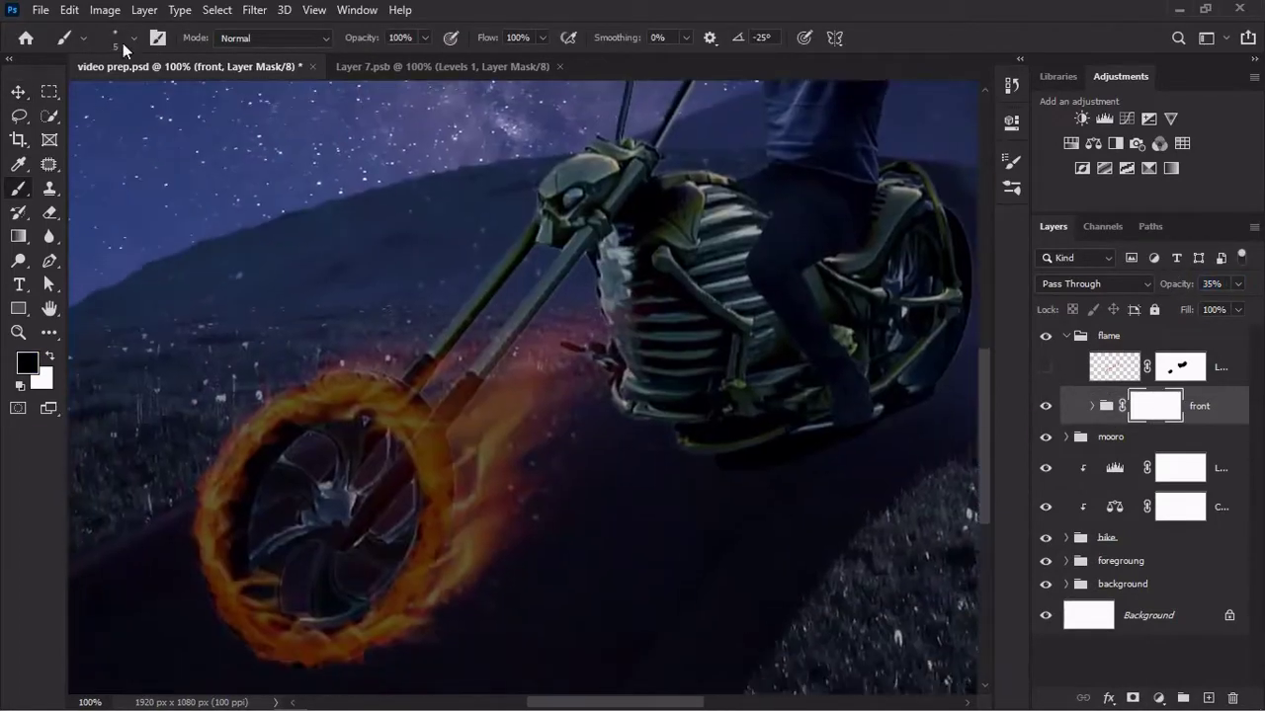
Raise the front flame group to 100% opacity and duplicate it.
{"action": "left_click", "coordinate": [1087, 407]}
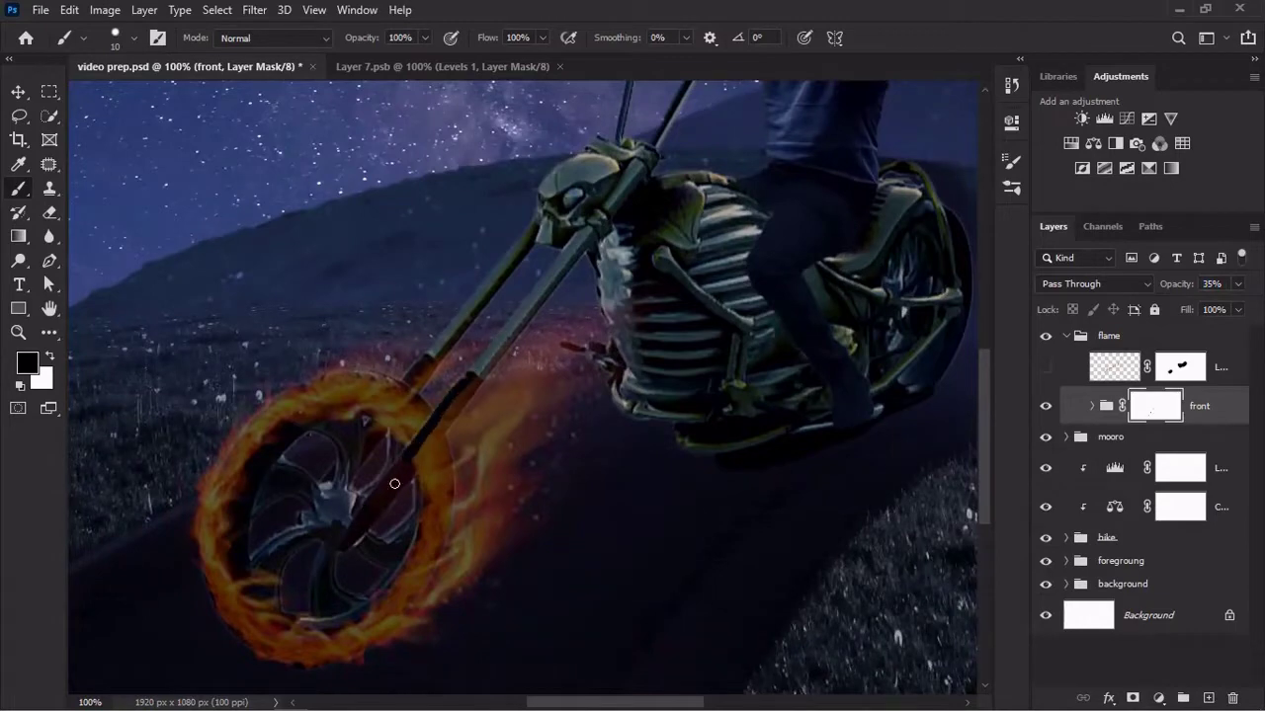
{"action": "left_click_drag", "start_coordinate": [1171, 284], "coordinate": [1235, 284]}
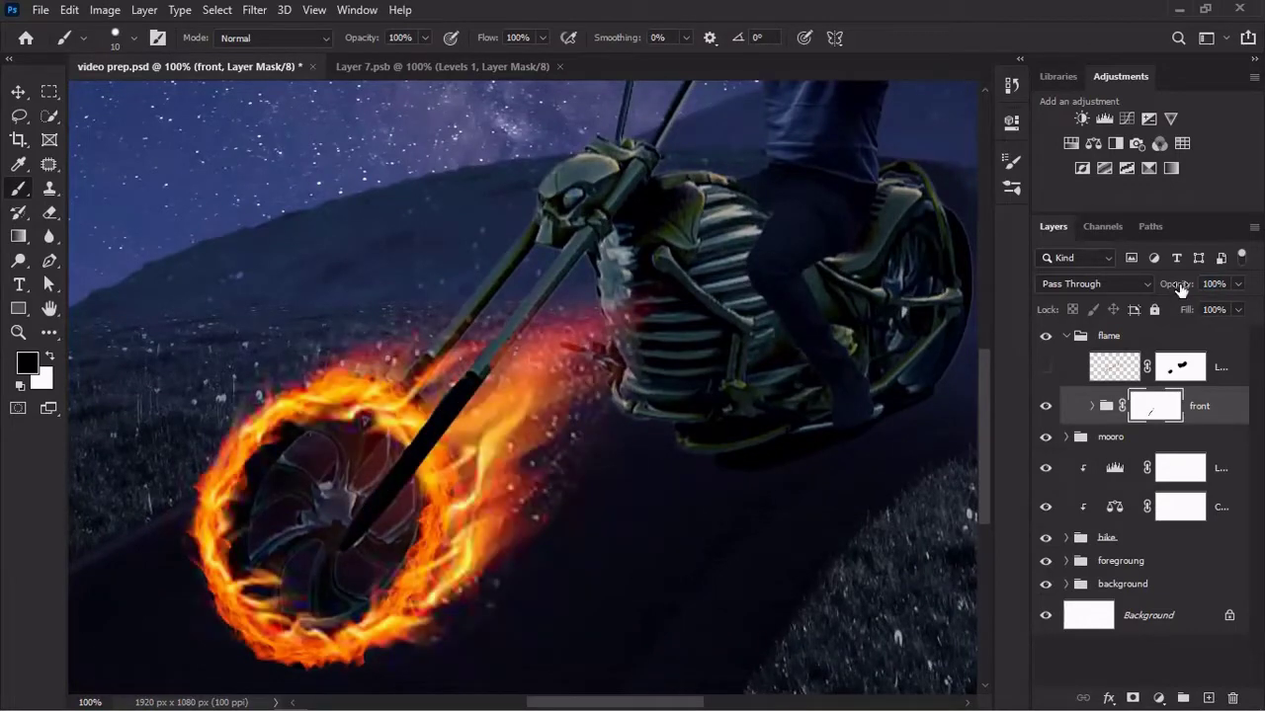
{"action": "key", "text": "ctrl+0"}
{"action": "key", "text": "ctrl+j"}
{"action": "type", "text": "bac"}
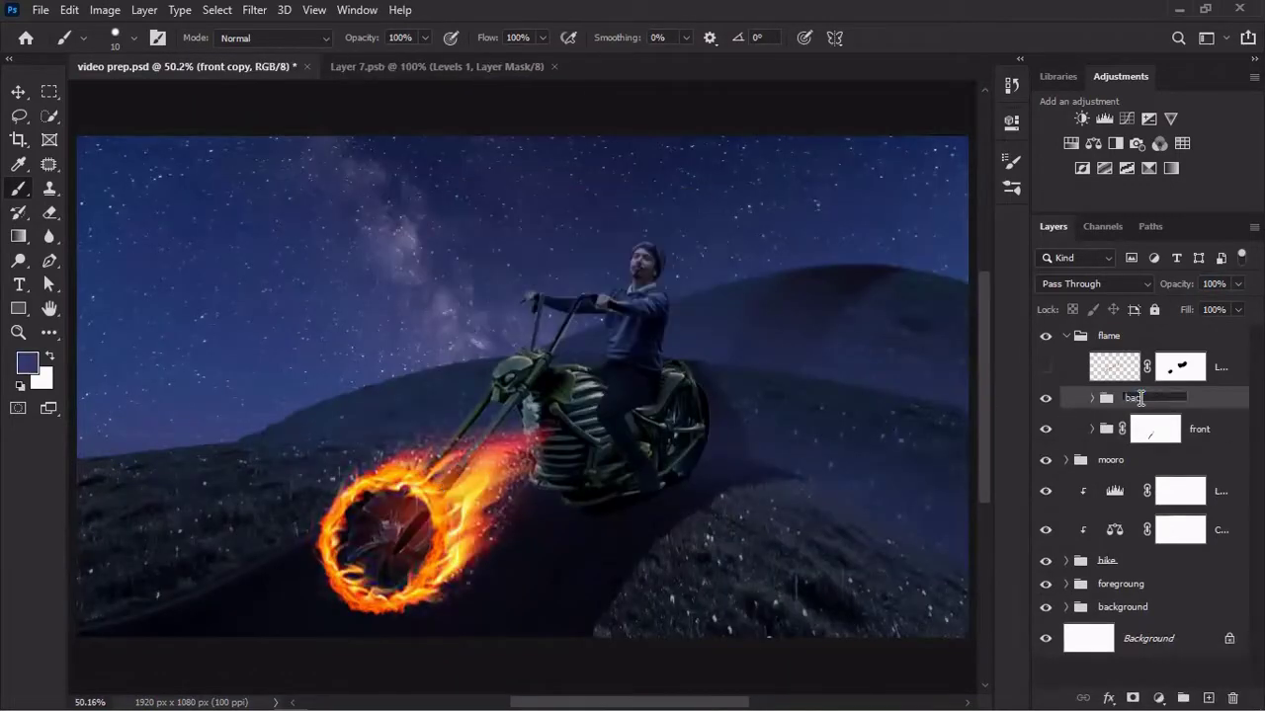
Name the copy 'back' and scale it down onto the rear wheel.
{"action": "type", "text": "k"}
{"action": "key", "text": "Return"}
{"action": "key", "text": "ctrl+t"}
{"action": "left_click_drag", "start_coordinate": [395, 534], "coordinate": [632, 396]}
{"action": "left_click_drag", "start_coordinate": [795, 571], "coordinate": [768, 572]}
{"action": "left_click_drag", "start_coordinate": [564, 185], "coordinate": [561, 161]}
{"action": "left_click_drag", "start_coordinate": [567, 279], "coordinate": [554, 326]}
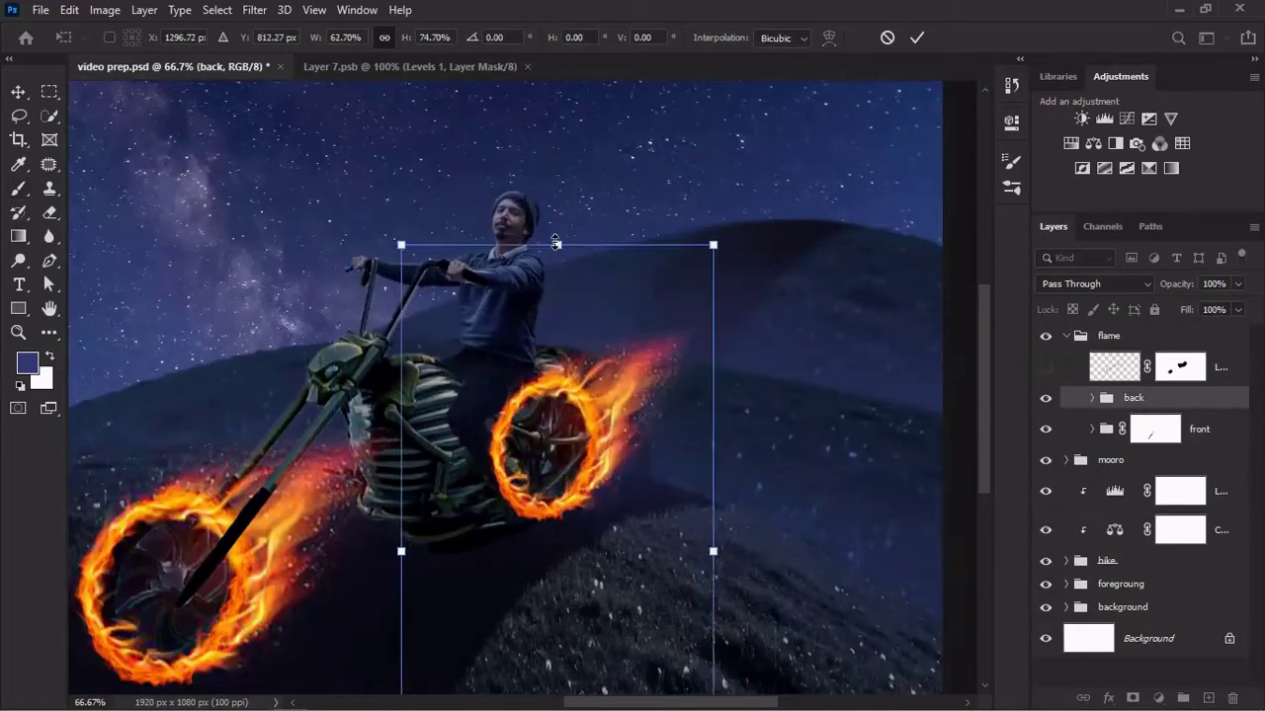
{"action": "key", "text": "Return"}
Mask the back group, add a new layer, and set blue and orange paint colours.
{"action": "key", "text": "b"}
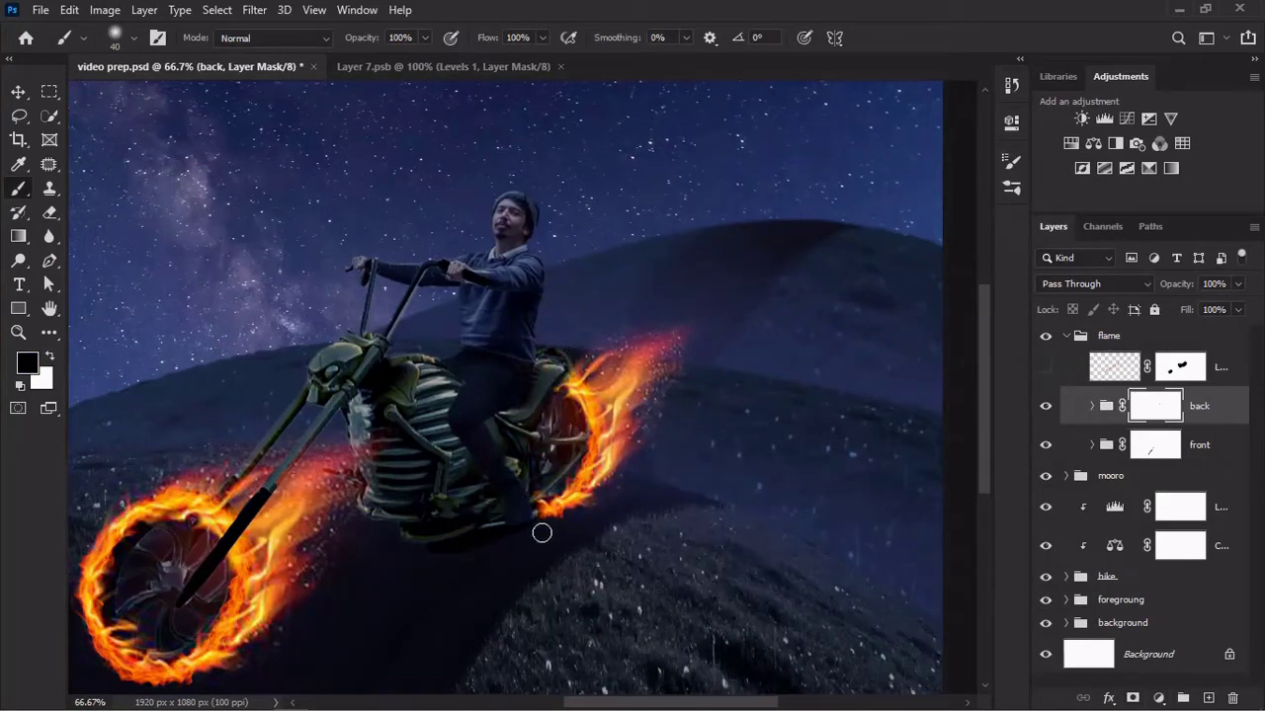
{"action": "key", "text": "ctrl+shift+alt+n"}
{"action": "left_click", "coordinate": [208, 491], "text": "alt"}
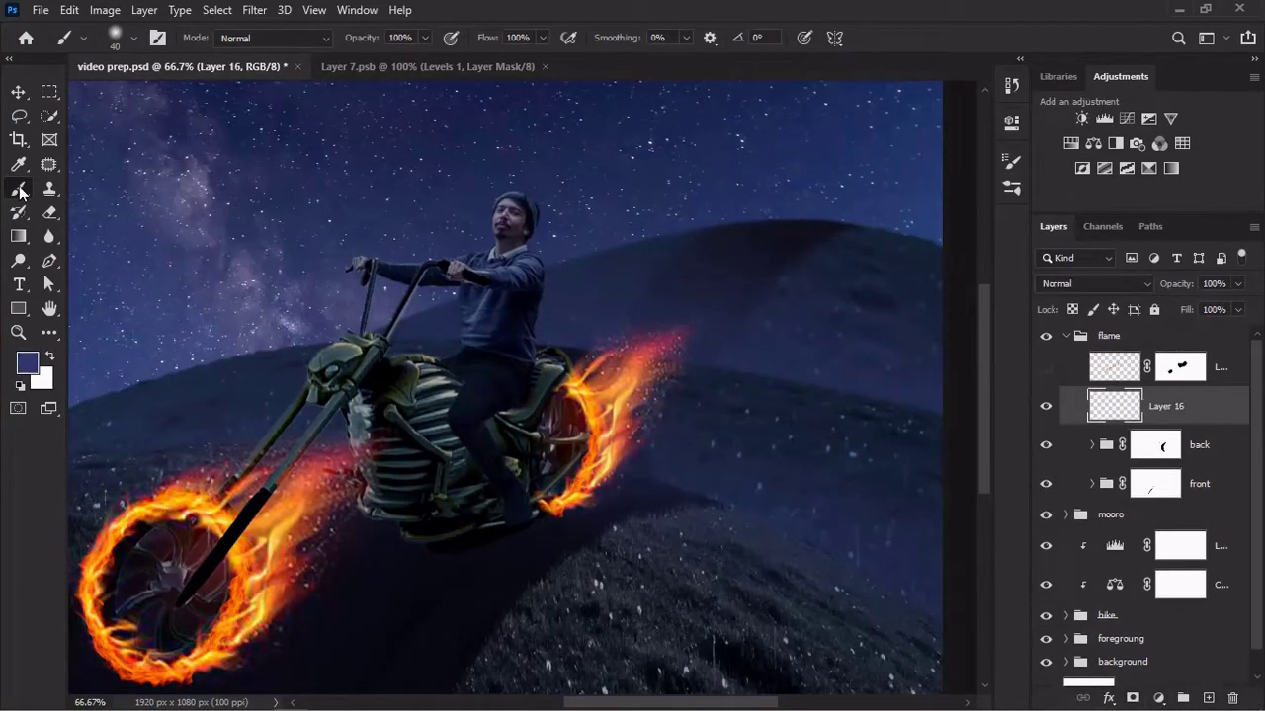
{"action": "key", "text": "i"}
{"action": "left_click", "coordinate": [155, 508], "text": "alt"}
{"action": "key", "text": "ctrl+0"}
Set up an enlarged orange brush and nudge the flame layer above Layer 16.
{"action": "right_click", "coordinate": [186, 485]}
{"action": "key", "text": "b"}
{"action": "right_click", "coordinate": [244, 205]}
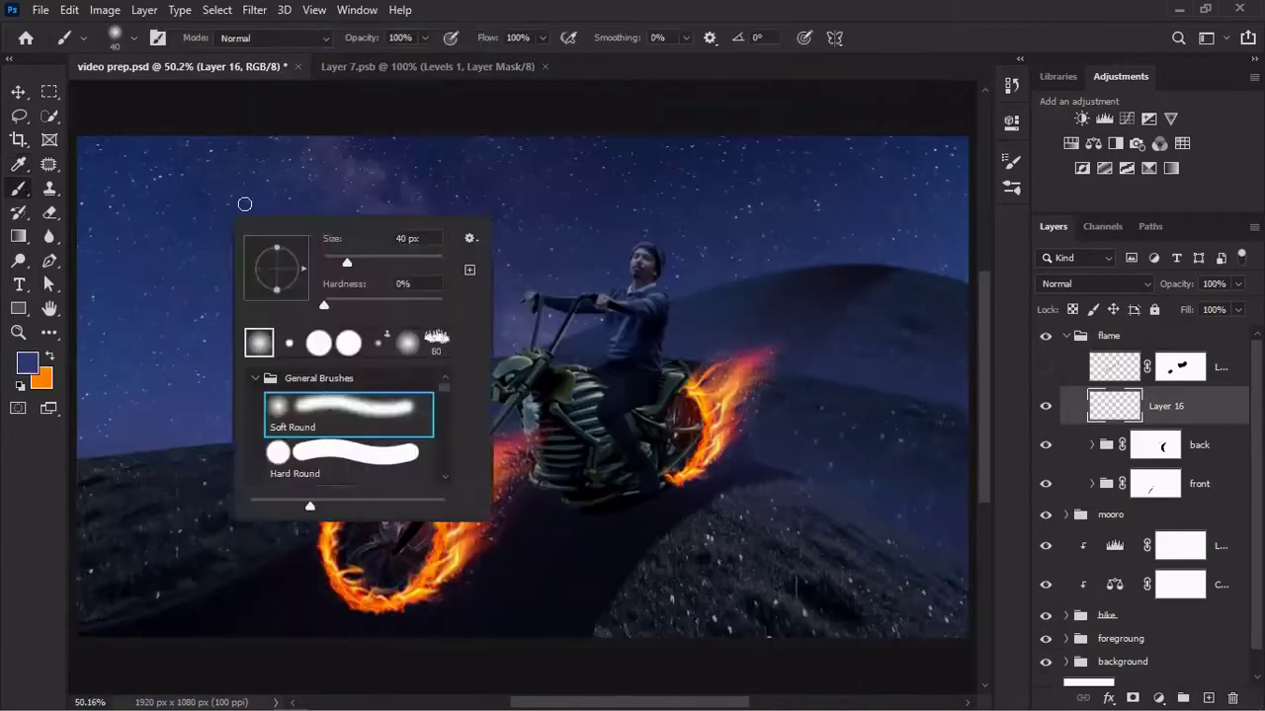
{"action": "key", "text": "Escape"}
{"action": "key", "text": "x"}
{"action": "right_click", "coordinate": [473, 341]}
{"action": "key", "text": "Escape"}
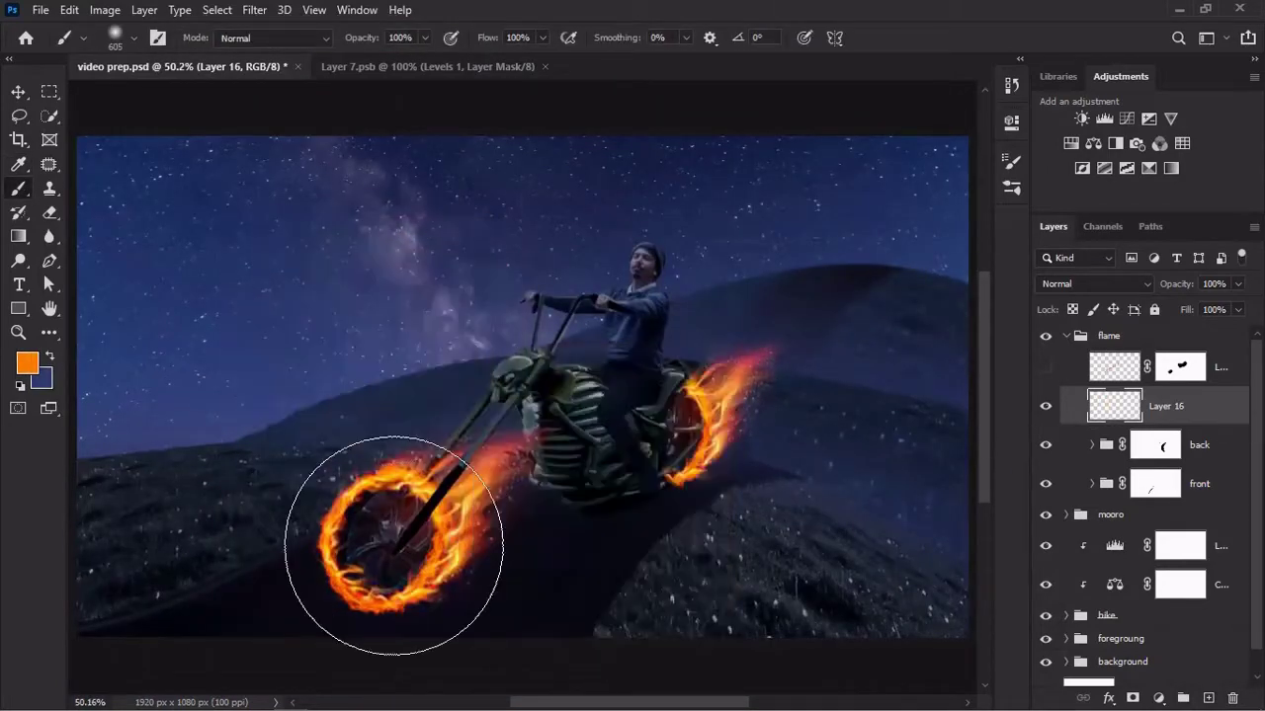
{"action": "left_click", "coordinate": [1129, 369]}
{"action": "left_click_drag", "start_coordinate": [512, 524], "coordinate": [522, 533]}
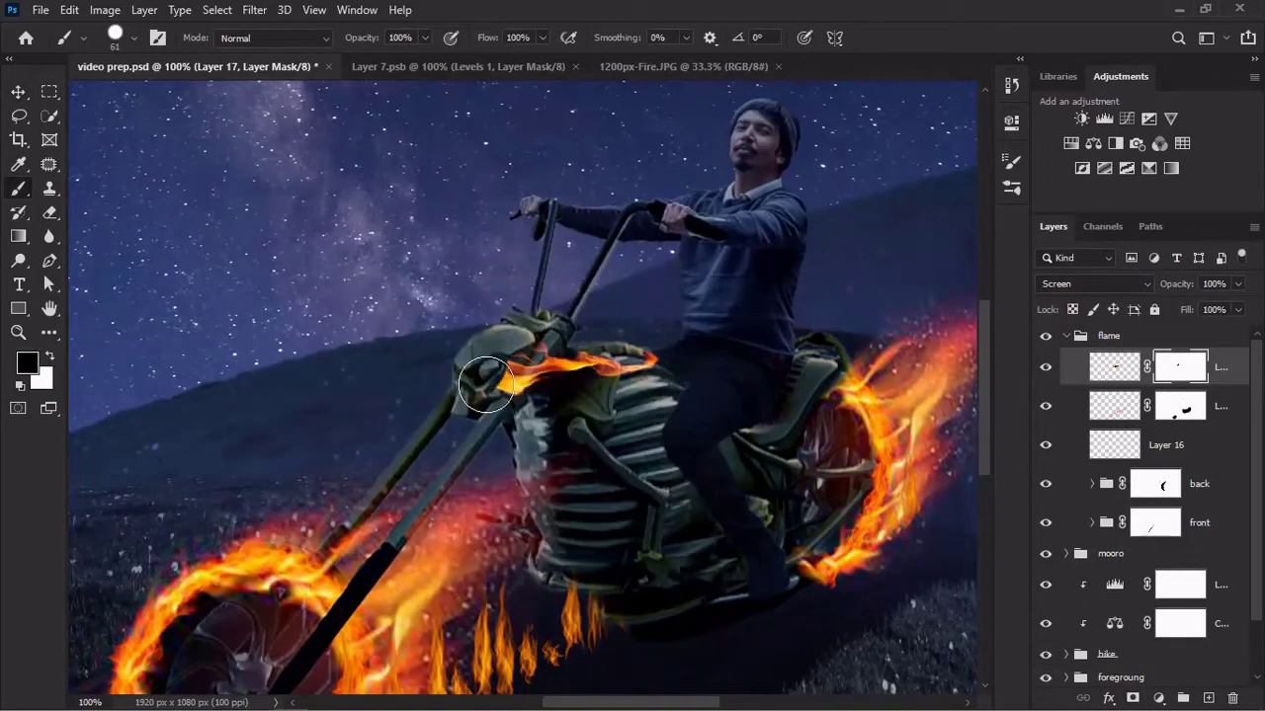
Mask away the left end of the tank flame streak.
{"action": "key", "text": "x"}
{"action": "key", "text": "x"}
{"action": "scroll", "coordinate": [440, 377], "scroll_direction": "up", "scroll_amount": 1}
{"action": "key", "text": "x"}
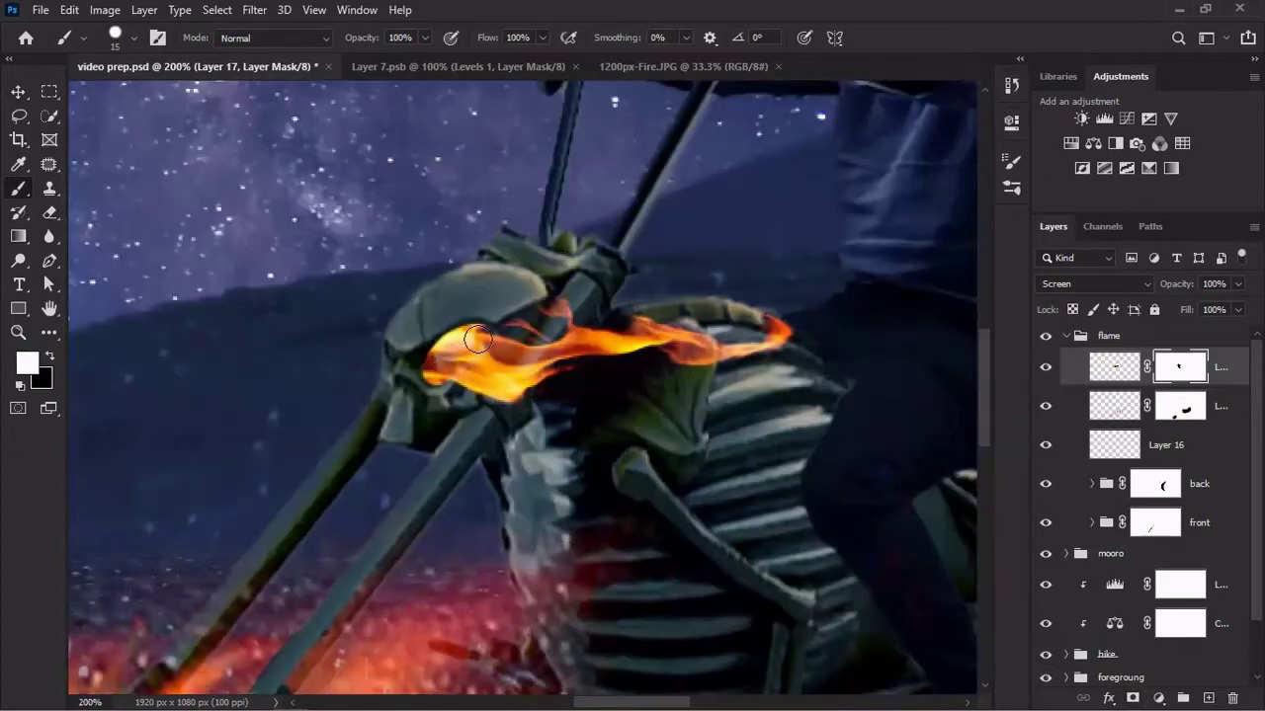
{"action": "key", "text": "v"}
Copy the flame, flip it horizontally and warp it across the frame's left side.
{"action": "left_click_drag", "start_coordinate": [803, 346], "coordinate": [790, 348]}
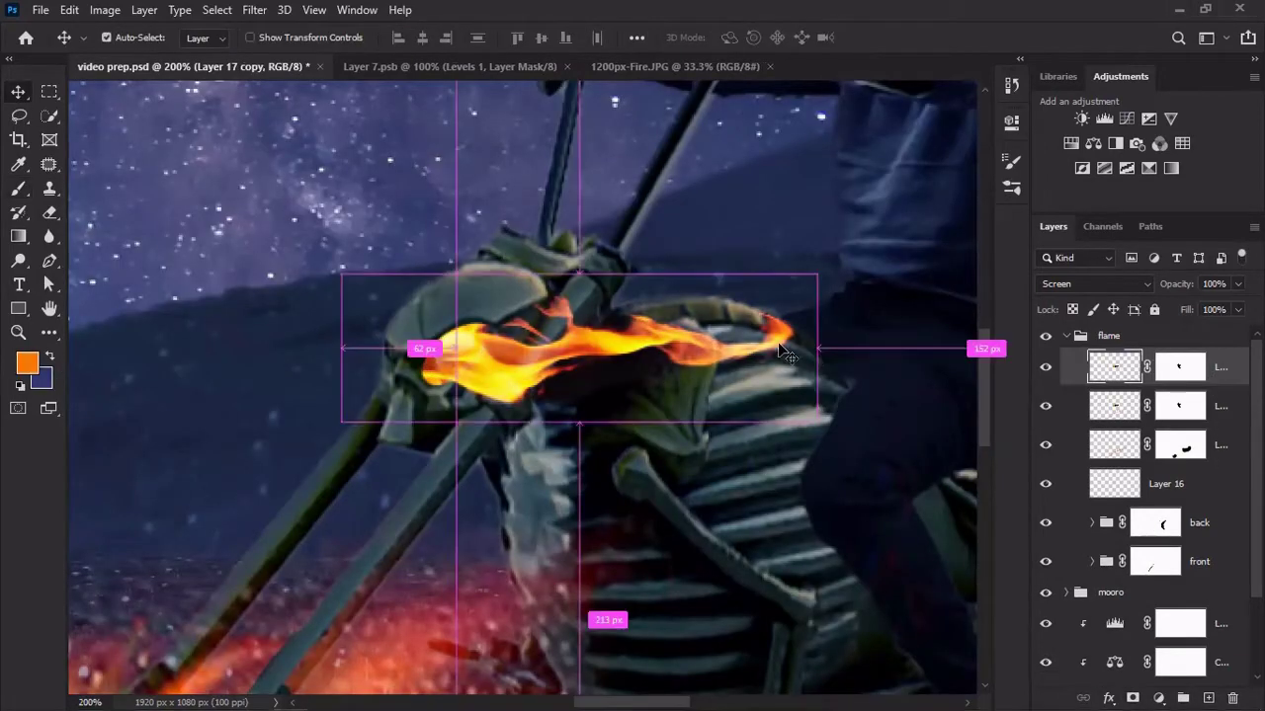
{"action": "key", "text": "ctrl+t"}
{"action": "right_click", "coordinate": [650, 326]}
{"action": "left_click", "coordinate": [712, 644]}
{"action": "left_click_drag", "start_coordinate": [340, 367], "coordinate": [5, 370]}
{"action": "key", "text": "ctrl+minus"}
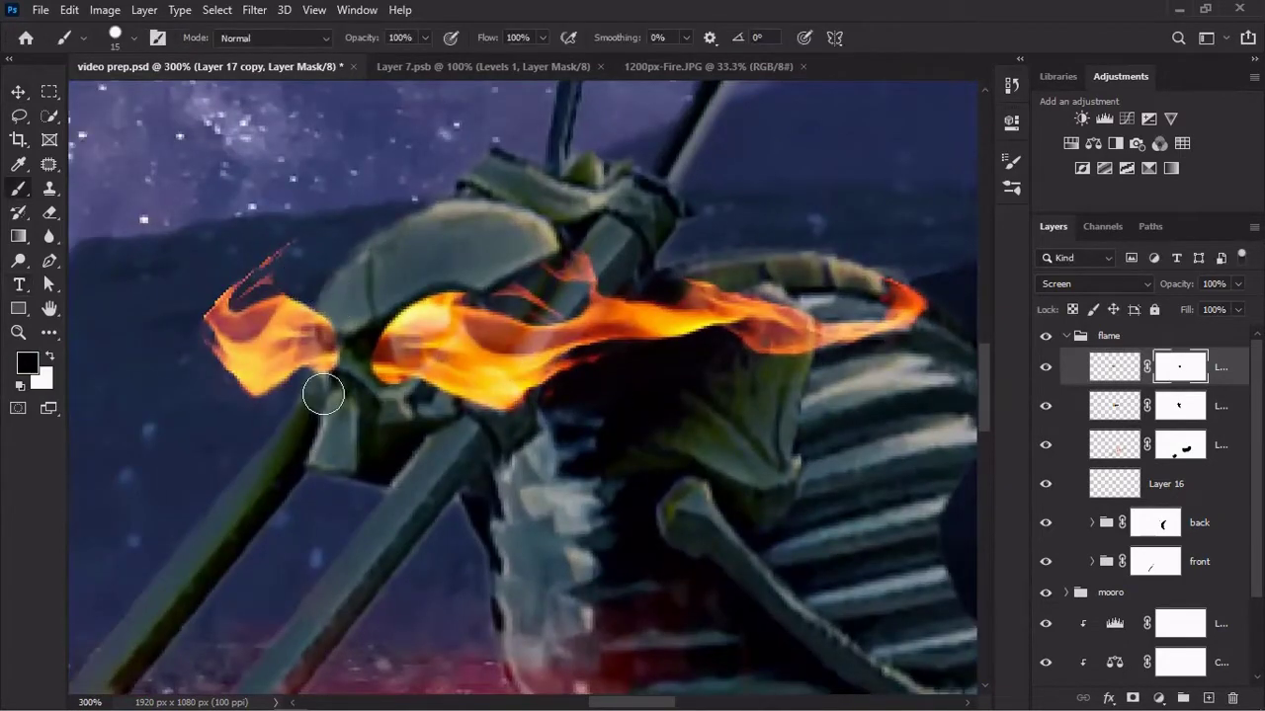
{"action": "key", "text": "ctrl+0"}
Group both flame streak layers and start naming the group.
{"action": "left_click", "coordinate": [1189, 409], "text": "shift"}
{"action": "key", "text": "ctrl+g"}
{"action": "double_click", "coordinate": [1150, 361]}
Name the group eyes, then paint orange glow over wheels and body on a new layer.
{"action": "type", "text": "eyes"}
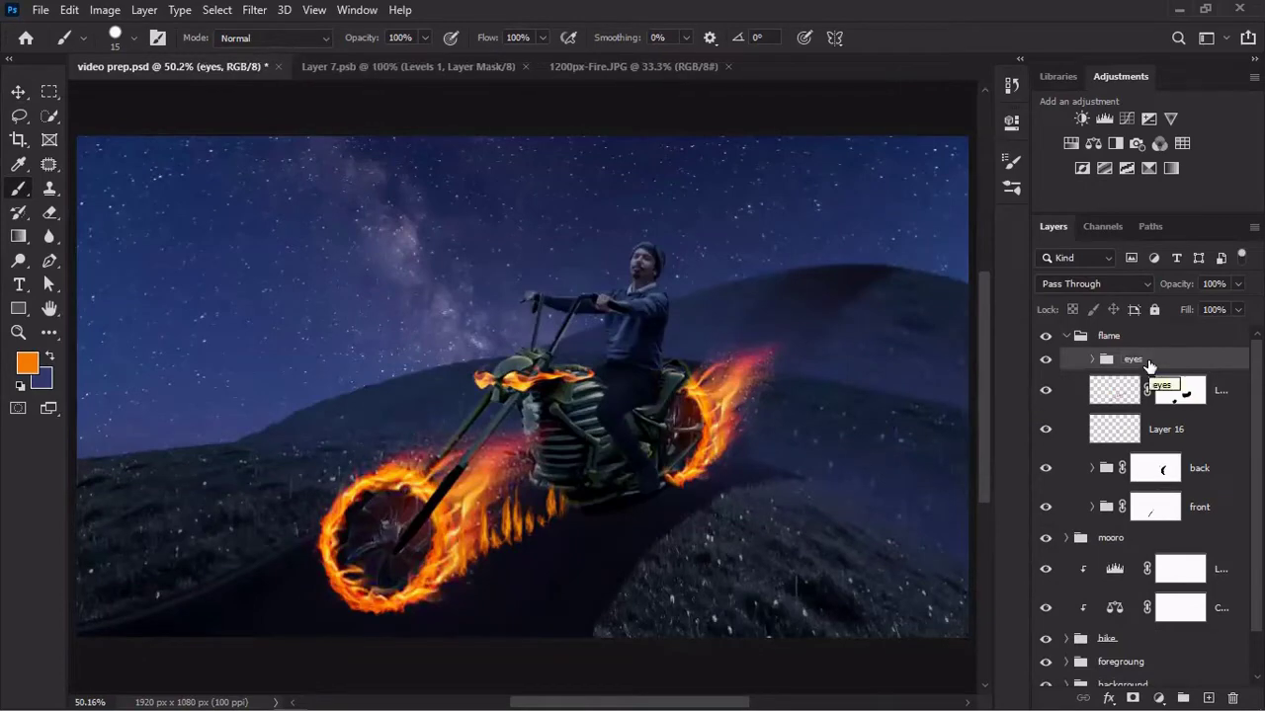
{"action": "key", "text": "ctrl+shift+alt+n"}
{"action": "right_click", "coordinate": [413, 318]}
{"action": "left_click", "coordinate": [522, 517]}
{"action": "left_click_drag", "start_coordinate": [386, 533], "coordinate": [564, 508]}
{"action": "left_click_drag", "start_coordinate": [691, 415], "coordinate": [512, 393]}
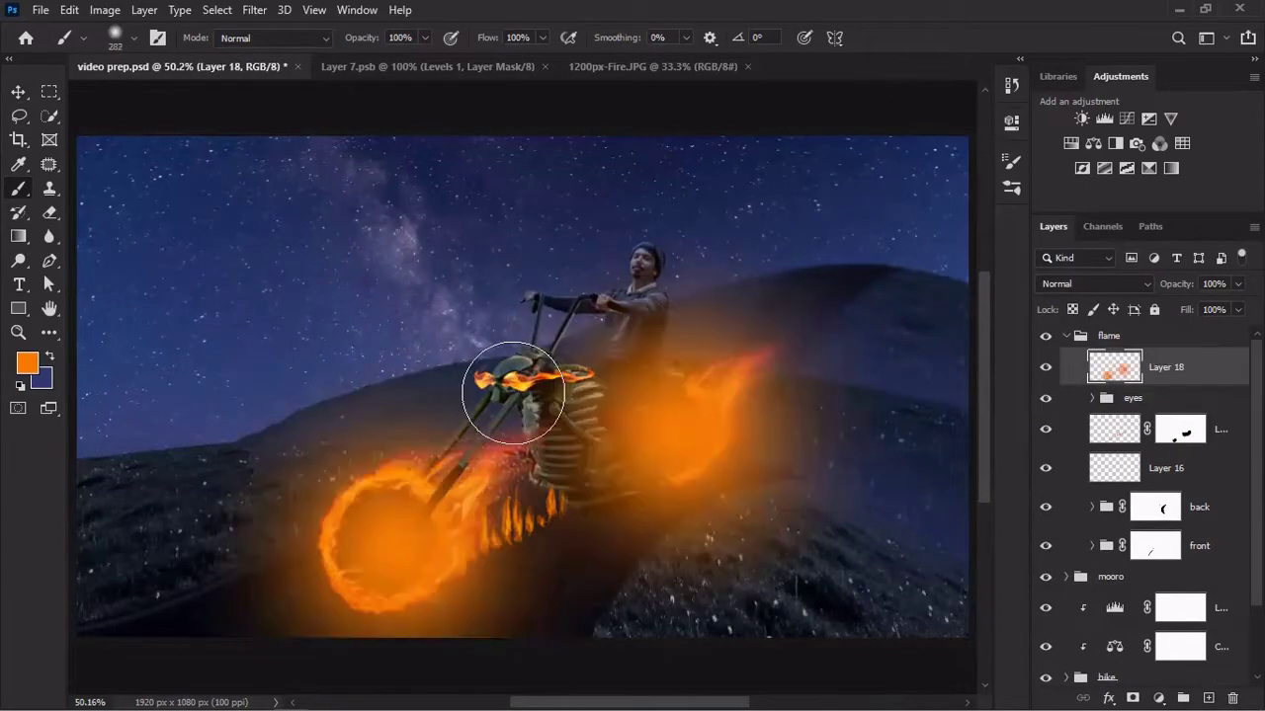
Set the glow layer to Linear Dodge (Add) at 80% opacity.
{"action": "left_click", "coordinate": [1093, 283]}
{"action": "left_click", "coordinate": [1106, 426]}
{"action": "left_click_drag", "start_coordinate": [1176, 283], "coordinate": [1156, 284]}
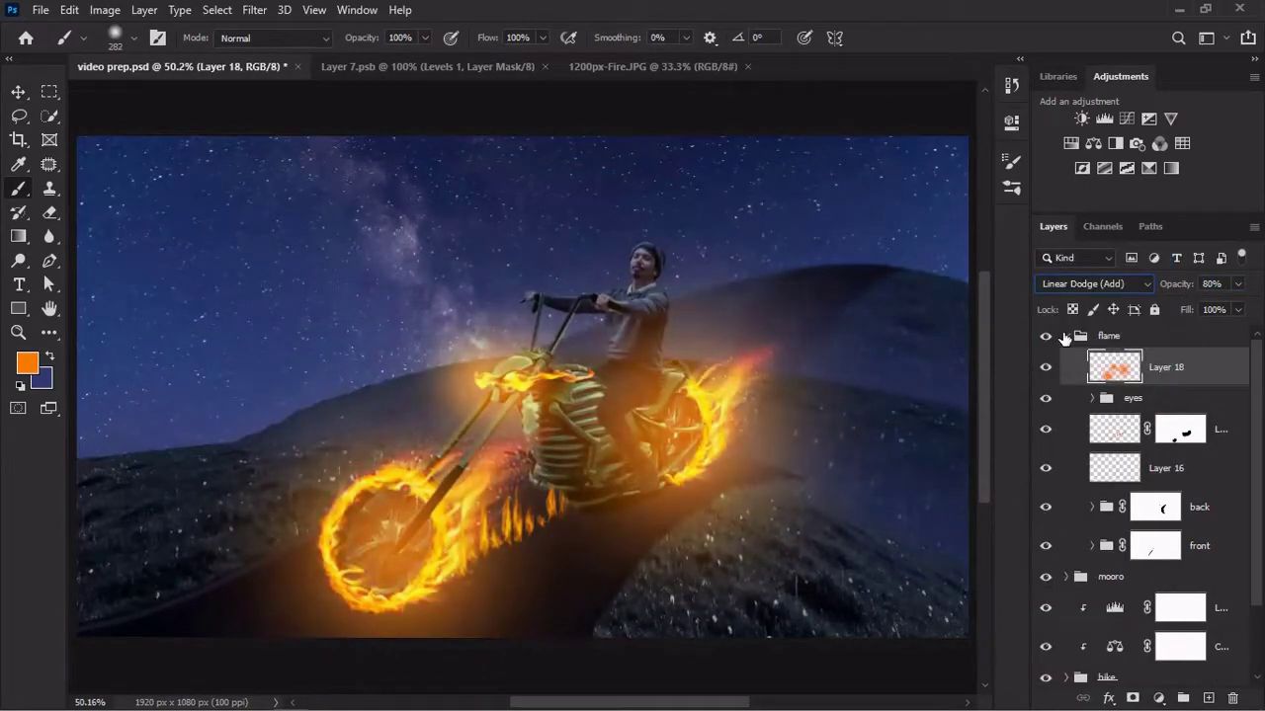
Hide the flame group and add a colorized Hue/Saturation layer to tint the bike.
{"action": "left_click", "coordinate": [1064, 336]}
{"action": "left_click", "coordinate": [1179, 389]}
{"action": "left_click", "coordinate": [1093, 143]}
{"action": "left_click", "coordinate": [835, 346]}
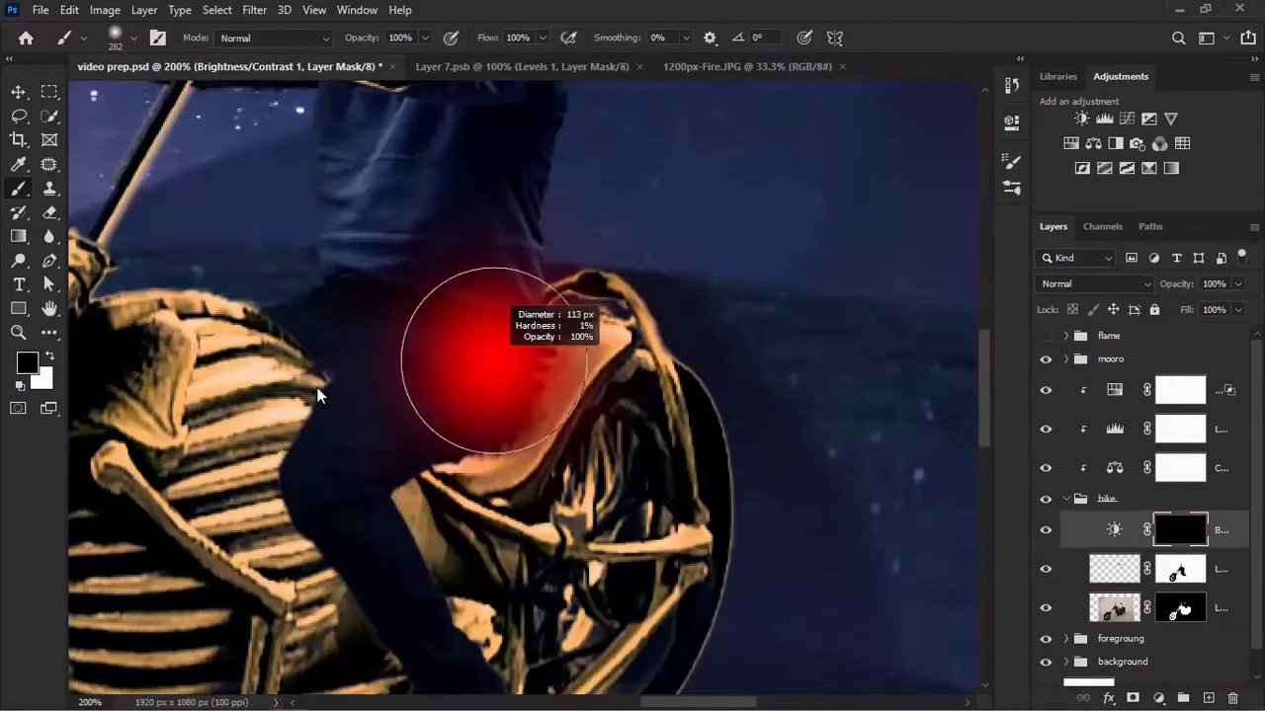
Paint white on the Brightness/Contrast mask to brighten the bike's rear.
{"action": "key", "text": "x"}
{"action": "left_click_drag", "start_coordinate": [480, 587], "coordinate": [418, 446]}
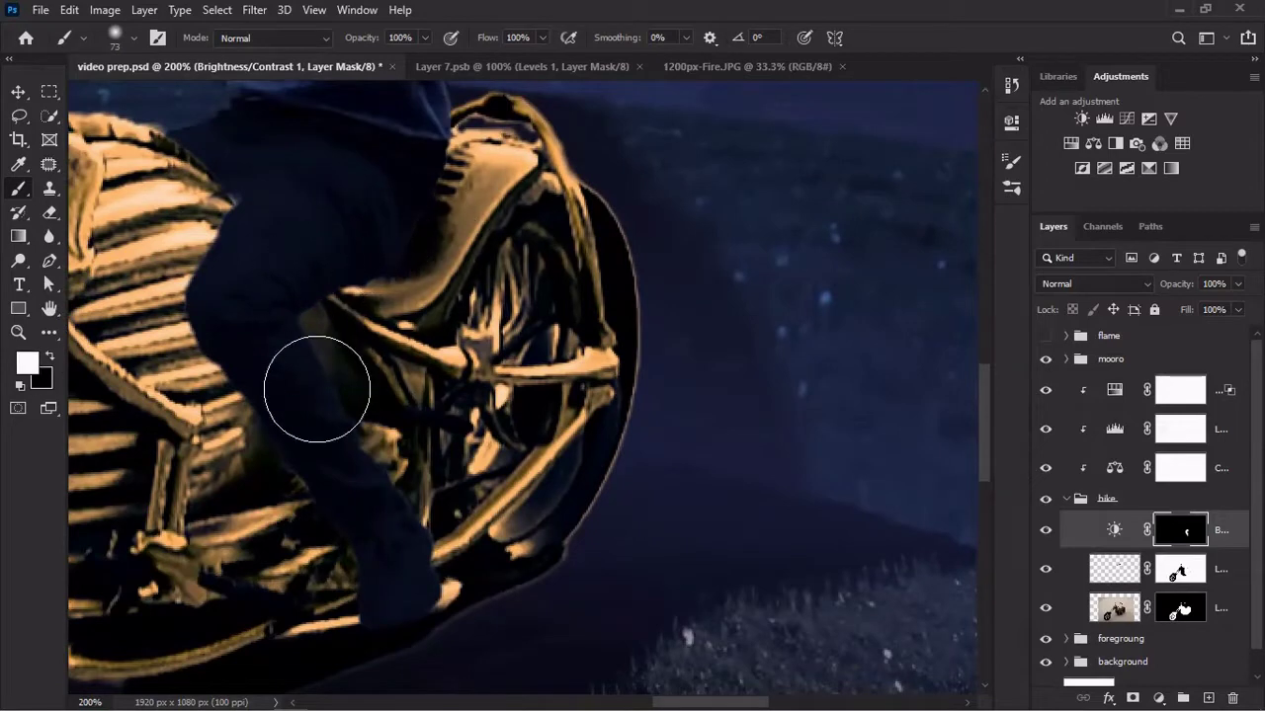
{"action": "key", "text": "ctrl+0"}
Show the flames with split Blend If ranges, then lighten and rename the orange tint.
{"action": "left_click", "coordinate": [1180, 389]}
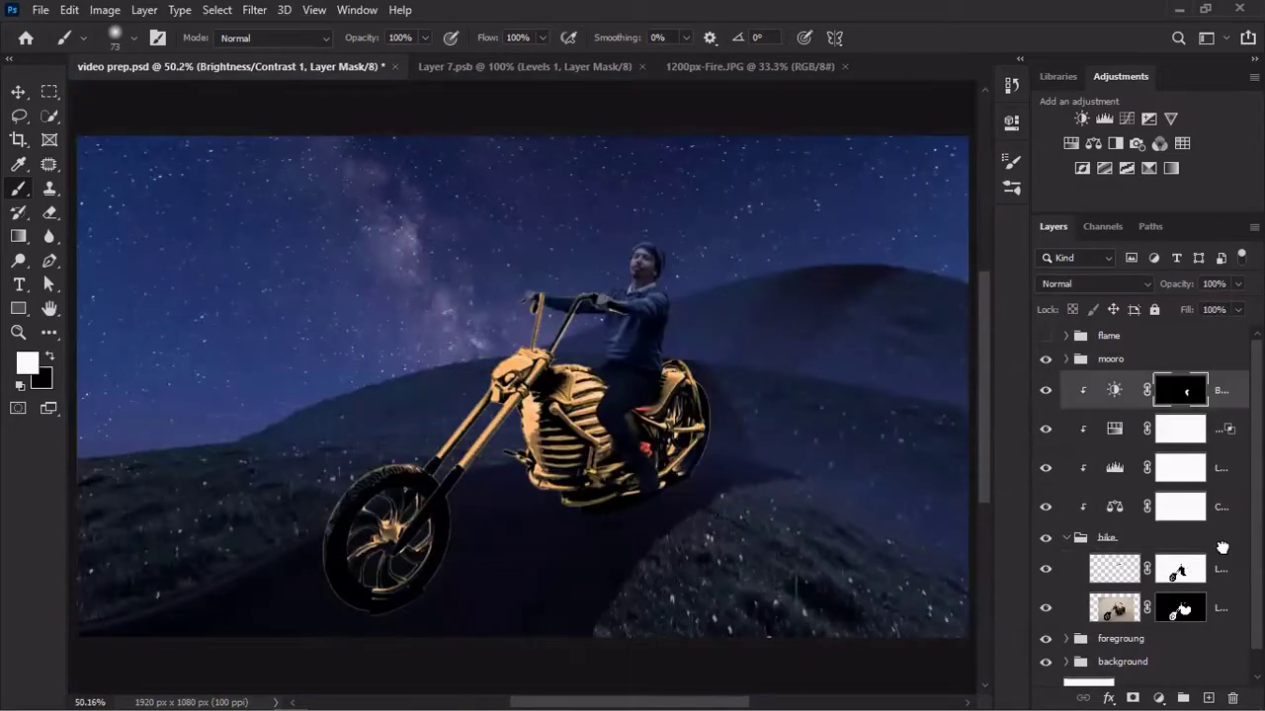
{"action": "left_click", "coordinate": [1045, 336]}
{"action": "left_click_drag", "start_coordinate": [800, 442], "coordinate": [806, 444]}
{"action": "left_click_drag", "start_coordinate": [906, 445], "coordinate": [891, 445]}
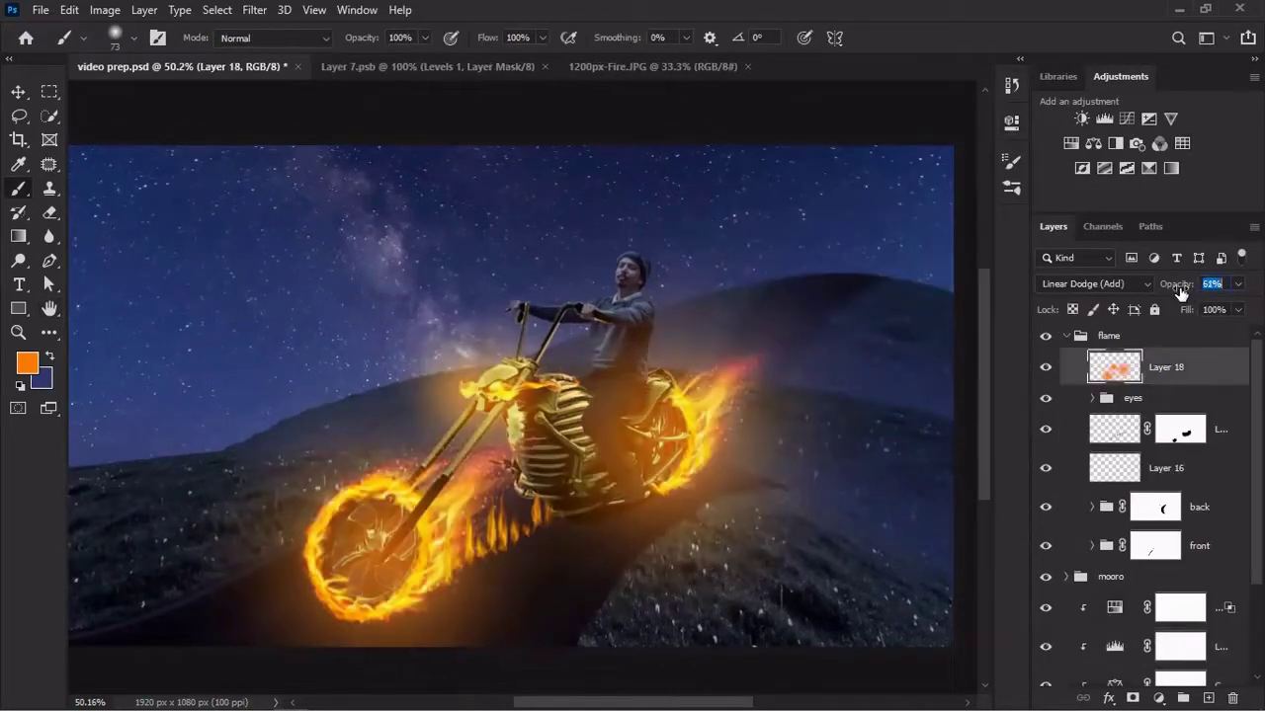
{"action": "mouse_move", "coordinate": [798, 314]}
{"action": "left_mouse_down"}
{"action": "mouse_move", "coordinate": [951, 314]}
{"action": "mouse_move", "coordinate": [913, 314]}
{"action": "left_mouse_up"}
{"action": "double_click", "coordinate": [1223, 367]}
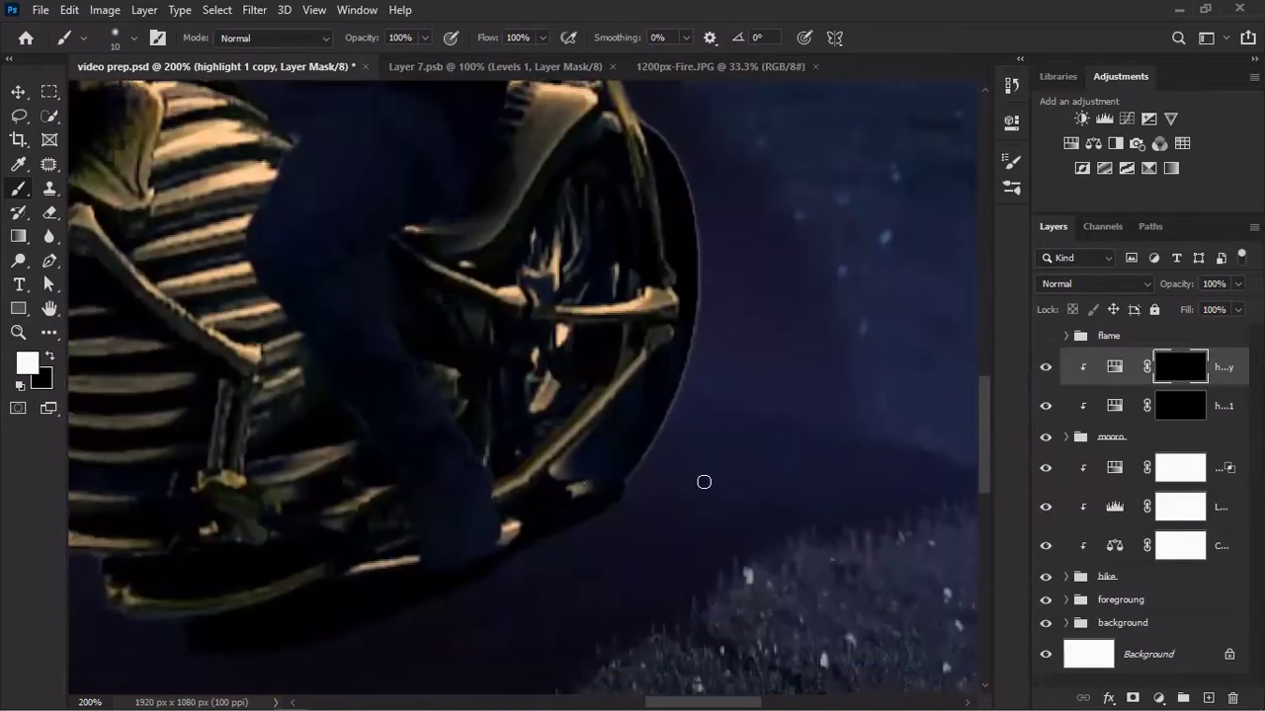
Mask out part of the orange edge on the lower leg, then dab a small orange highlight.
{"action": "scroll", "coordinate": [703, 481], "scroll_direction": "up", "scroll_amount": 1}
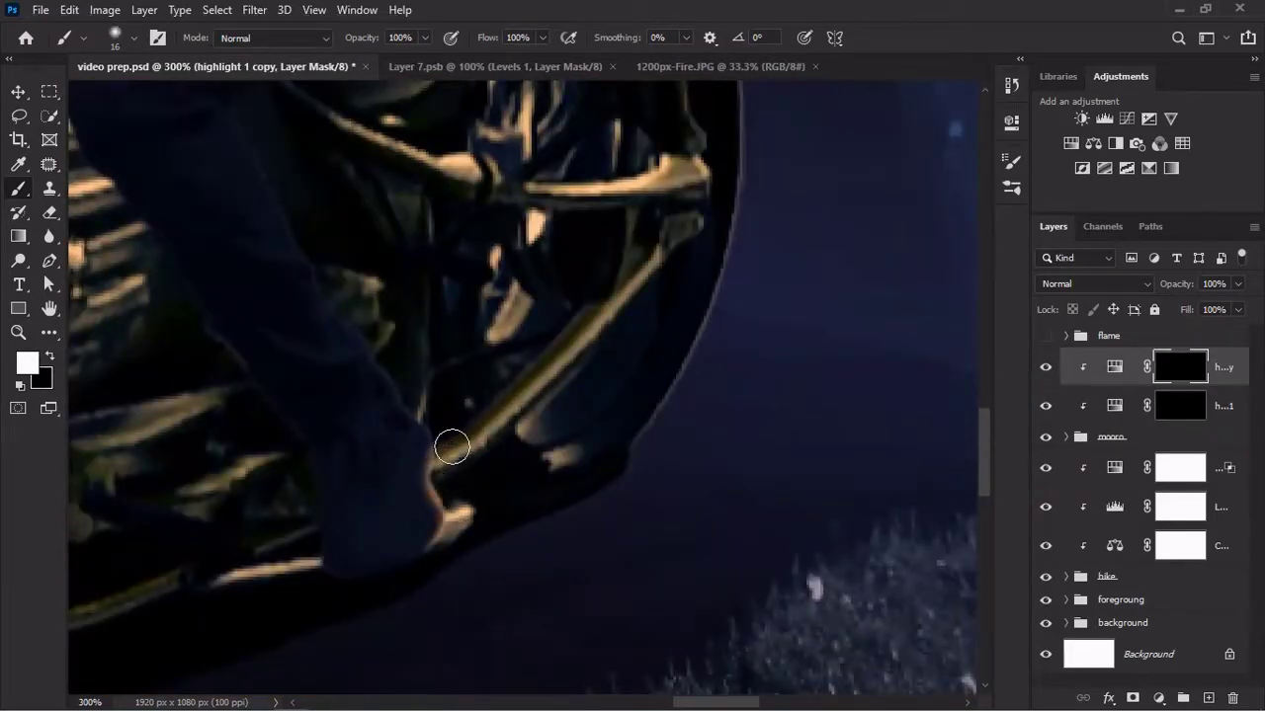
{"action": "left_click_drag", "start_coordinate": [404, 364], "coordinate": [504, 471]}
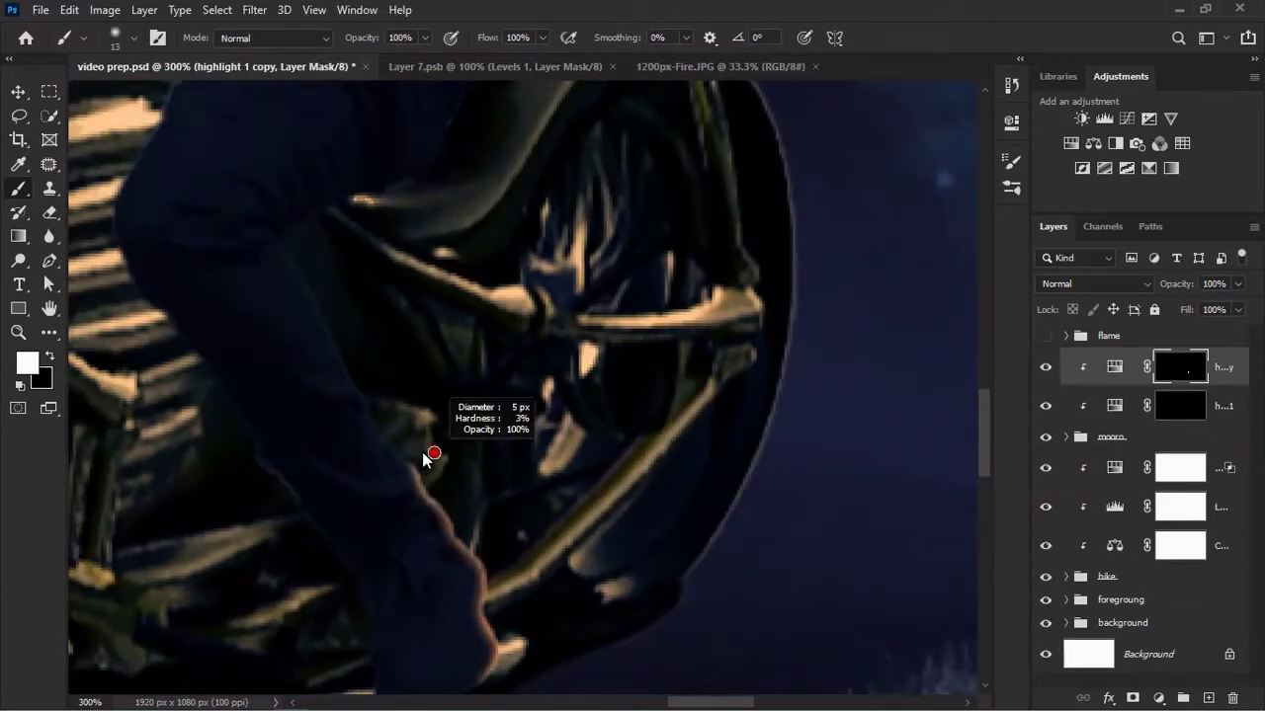
{"action": "key", "text": "x"}
{"action": "left_click_drag", "start_coordinate": [412, 482], "coordinate": [324, 460]}
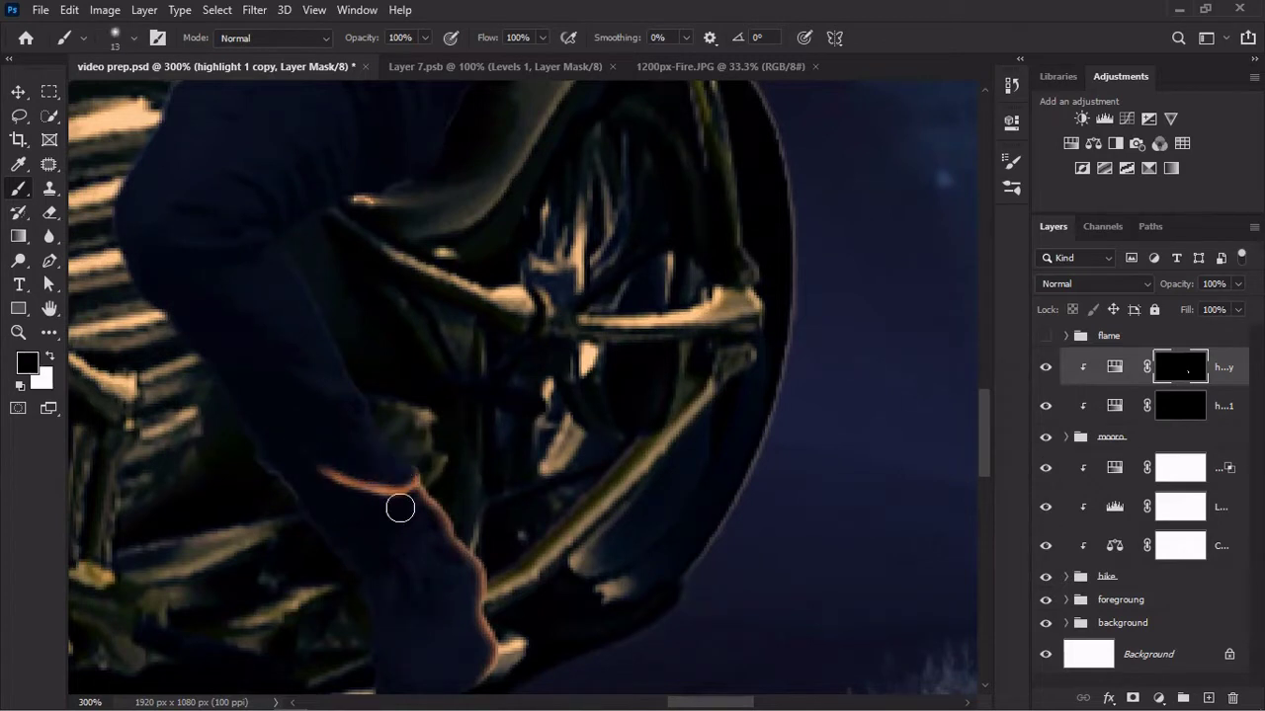
{"action": "left_click_drag", "start_coordinate": [393, 478], "coordinate": [370, 464]}
{"action": "key", "text": "x"}
{"action": "left_click", "coordinate": [379, 471]}
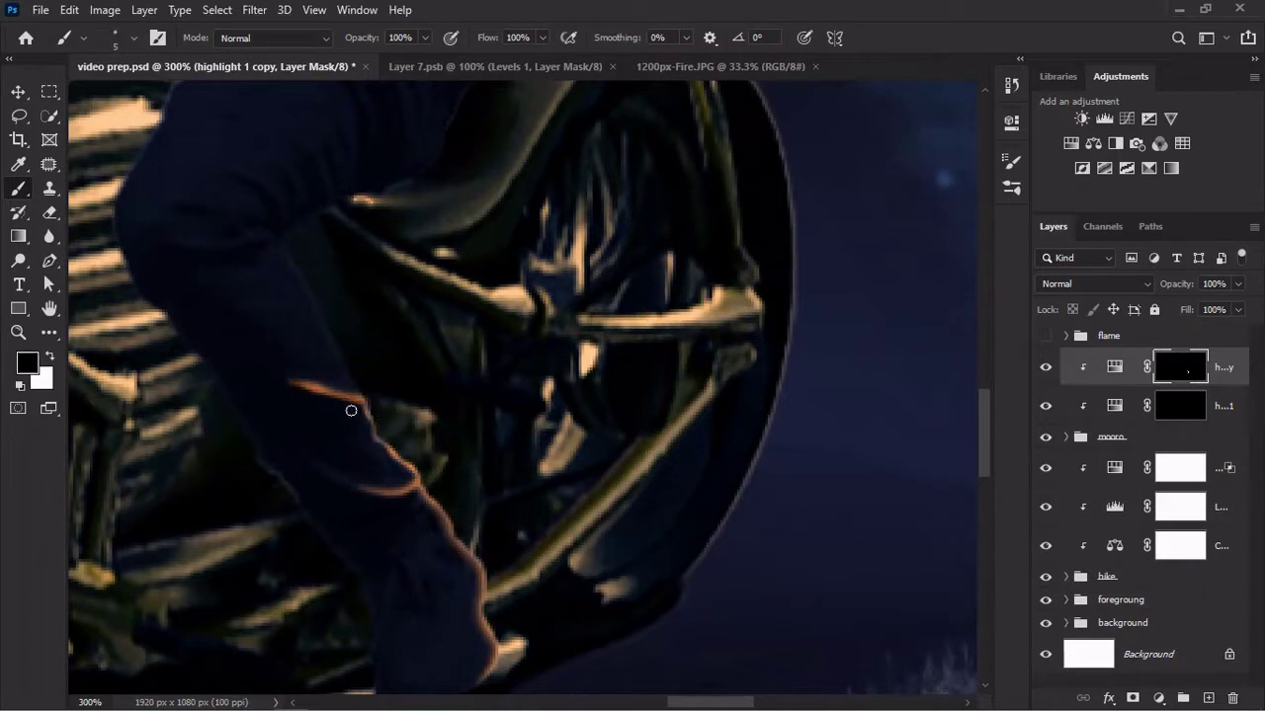
Paint a thin orange rim along the leg edge and resize the black brush to 16 px.
{"action": "left_click_drag", "start_coordinate": [332, 329], "coordinate": [370, 350]}
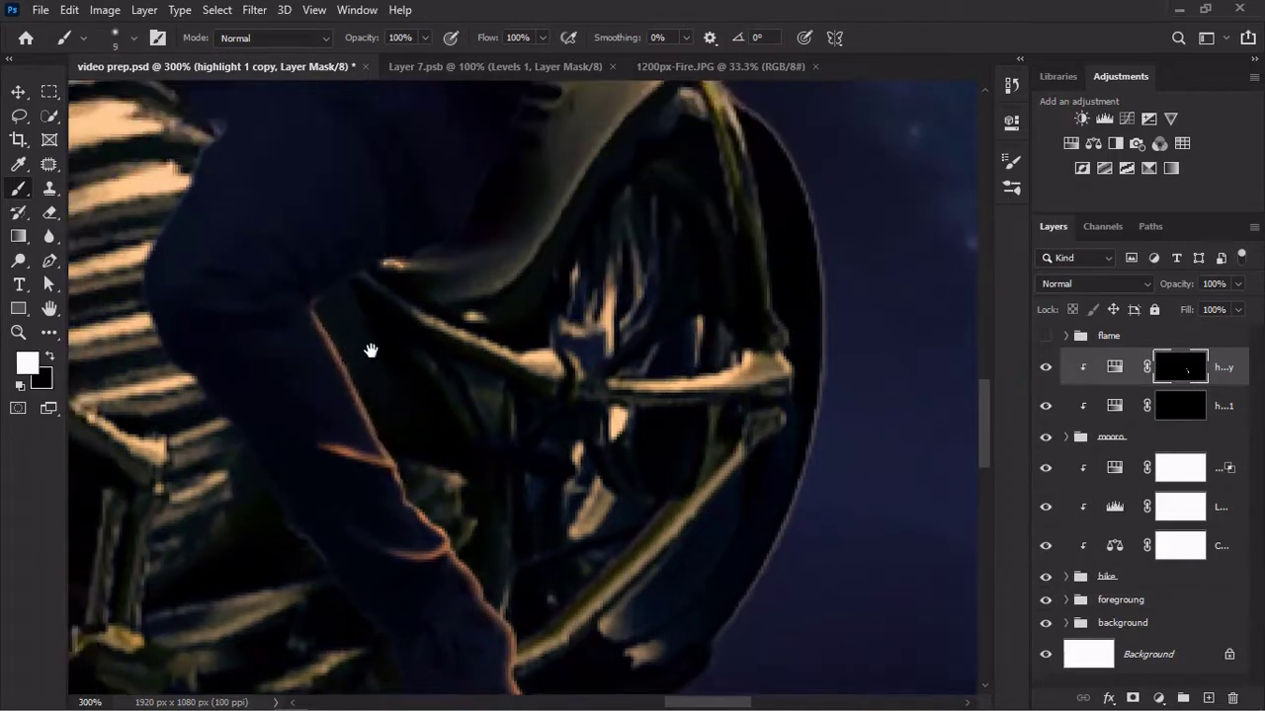
{"action": "key", "text": "bracketleft"}
{"action": "key", "text": "bracketleft"}
{"action": "key", "text": "bracketleft"}
{"action": "left_click_drag", "start_coordinate": [229, 362], "coordinate": [259, 366]}
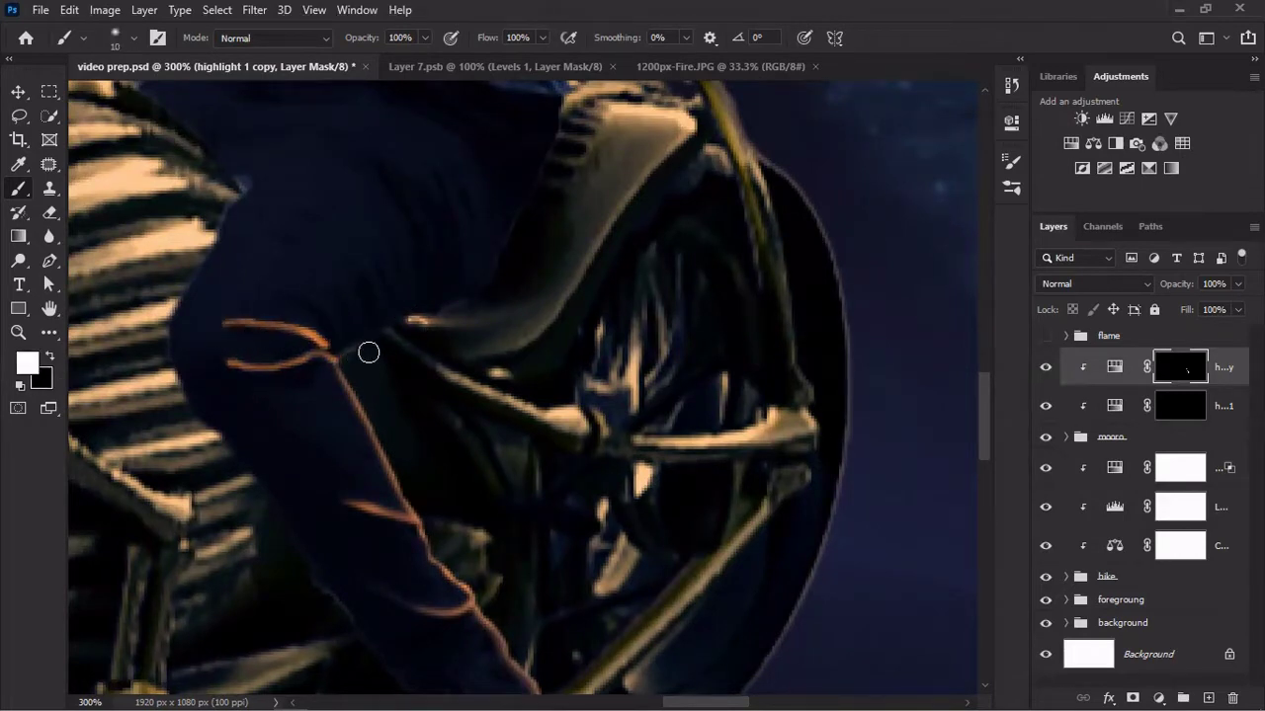
{"action": "left_click_drag", "start_coordinate": [586, 237], "coordinate": [480, 347]}
{"action": "scroll", "coordinate": [480, 347], "scroll_direction": "down", "scroll_amount": 10}
{"action": "scroll", "coordinate": [509, 381], "scroll_direction": "up", "scroll_amount": 10}
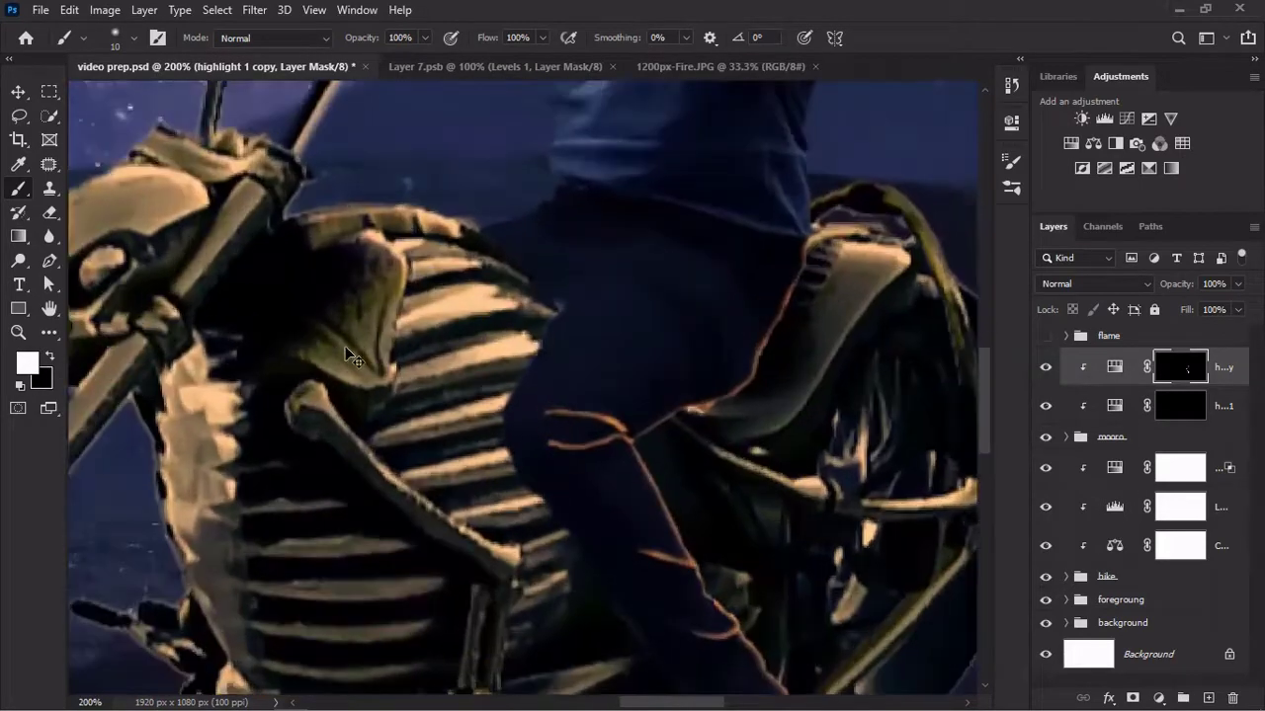
{"action": "key", "text": "x"}
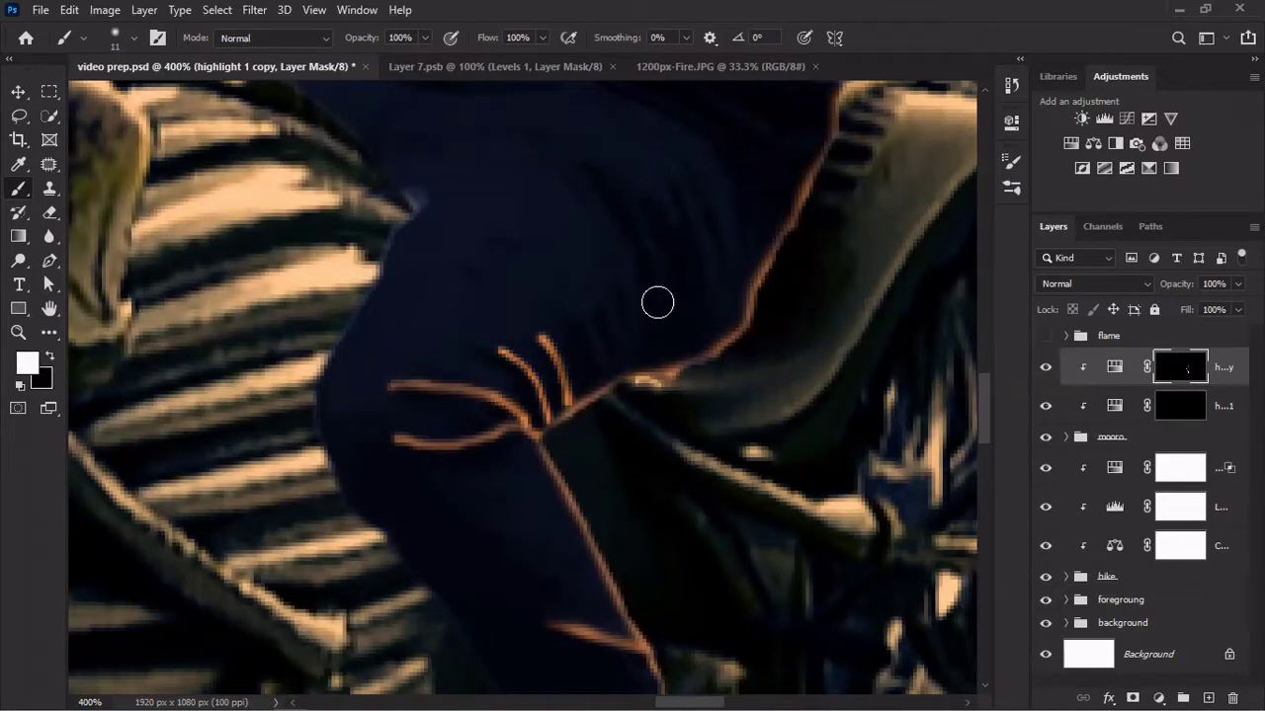
{"action": "key", "text": "bracketright"}
{"action": "key", "text": "bracketright"}
{"action": "key", "text": "bracketright"}
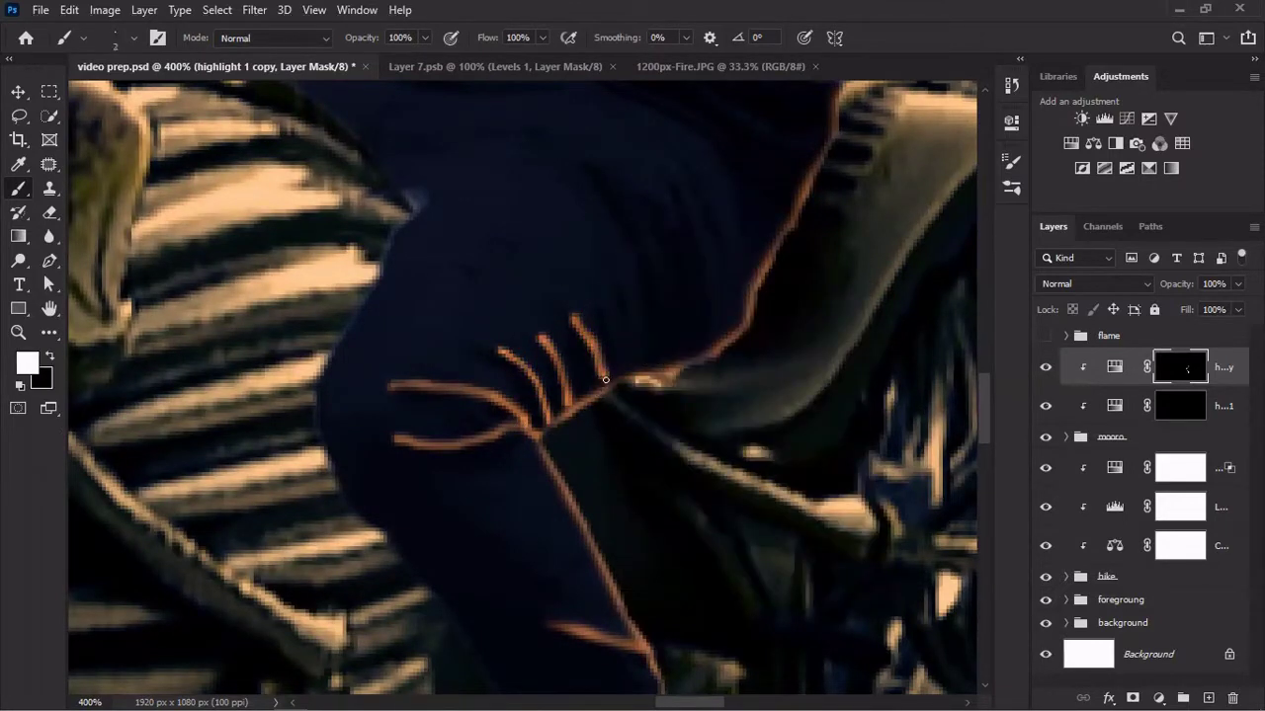
{"action": "mouse_move", "coordinate": [605, 379]}
{"action": "left_mouse_down"}
{"action": "mouse_move", "coordinate": [384, 214]}
{"action": "mouse_move", "coordinate": [607, 424]}
{"action": "left_mouse_up"}
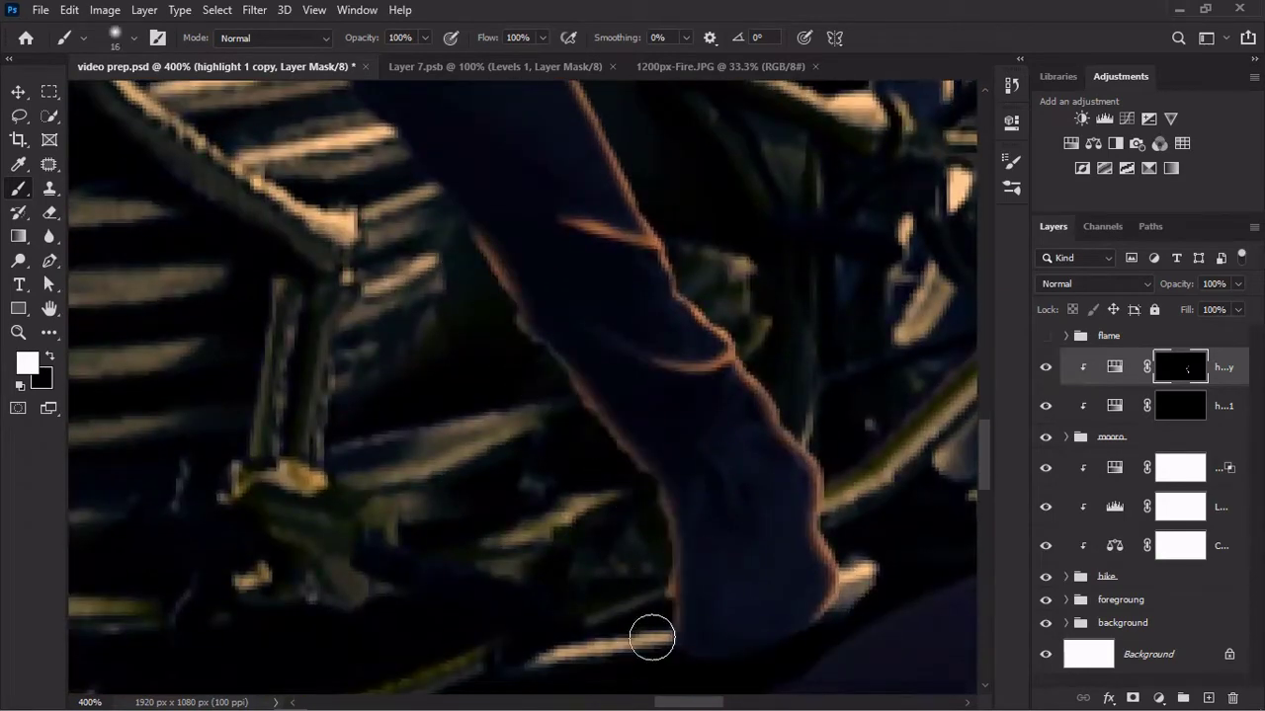
Pan along the rider's lower leg and foot to inspect the rim light.
{"action": "left_click_drag", "start_coordinate": [534, 384], "coordinate": [593, 536]}
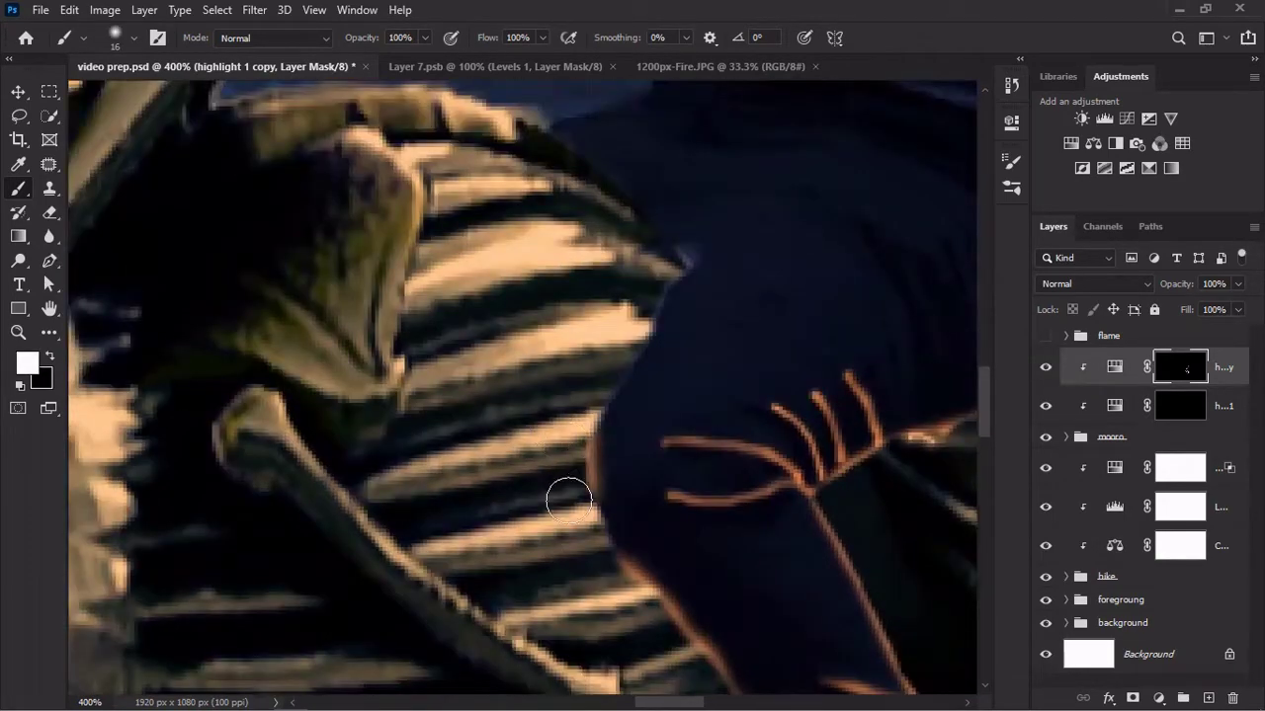
{"action": "left_click_drag", "start_coordinate": [629, 590], "coordinate": [551, 147]}
{"action": "scroll", "coordinate": [551, 147], "scroll_direction": "down", "scroll_amount": 3}
{"action": "scroll", "coordinate": [593, 269], "scroll_direction": "up", "scroll_amount": 2}
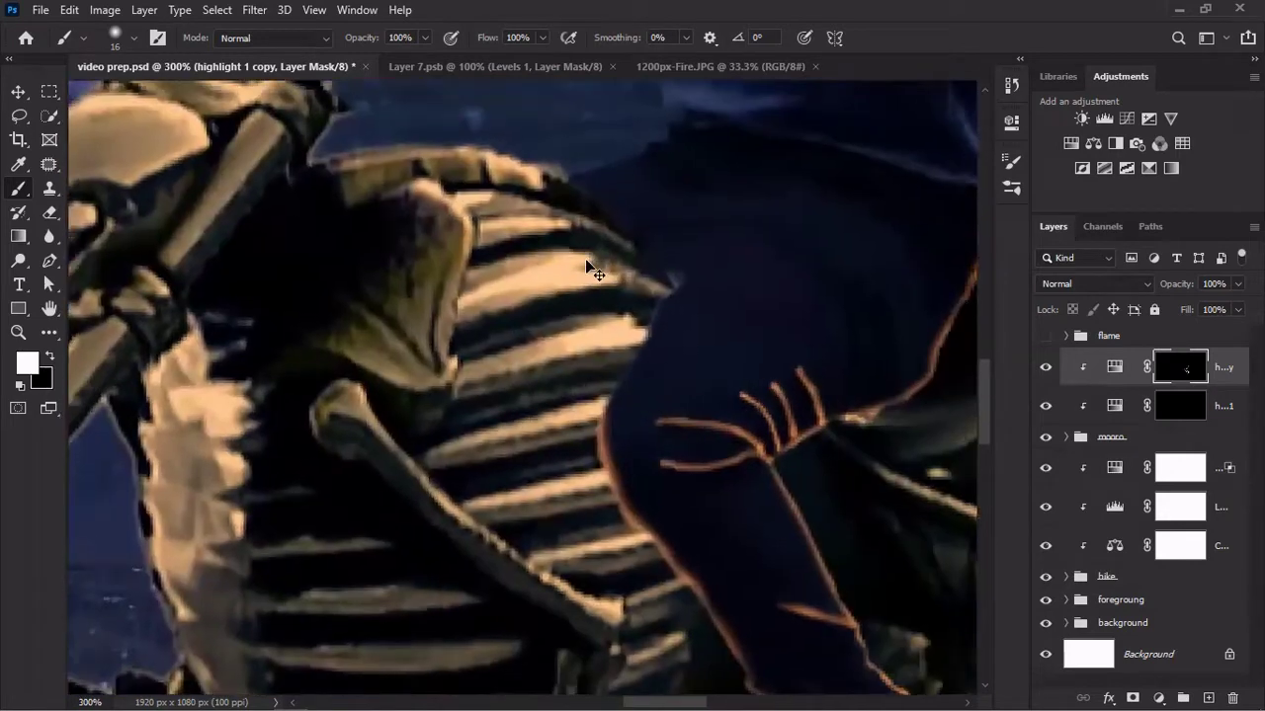
{"action": "scroll", "coordinate": [587, 263], "scroll_direction": "up", "scroll_amount": 1}
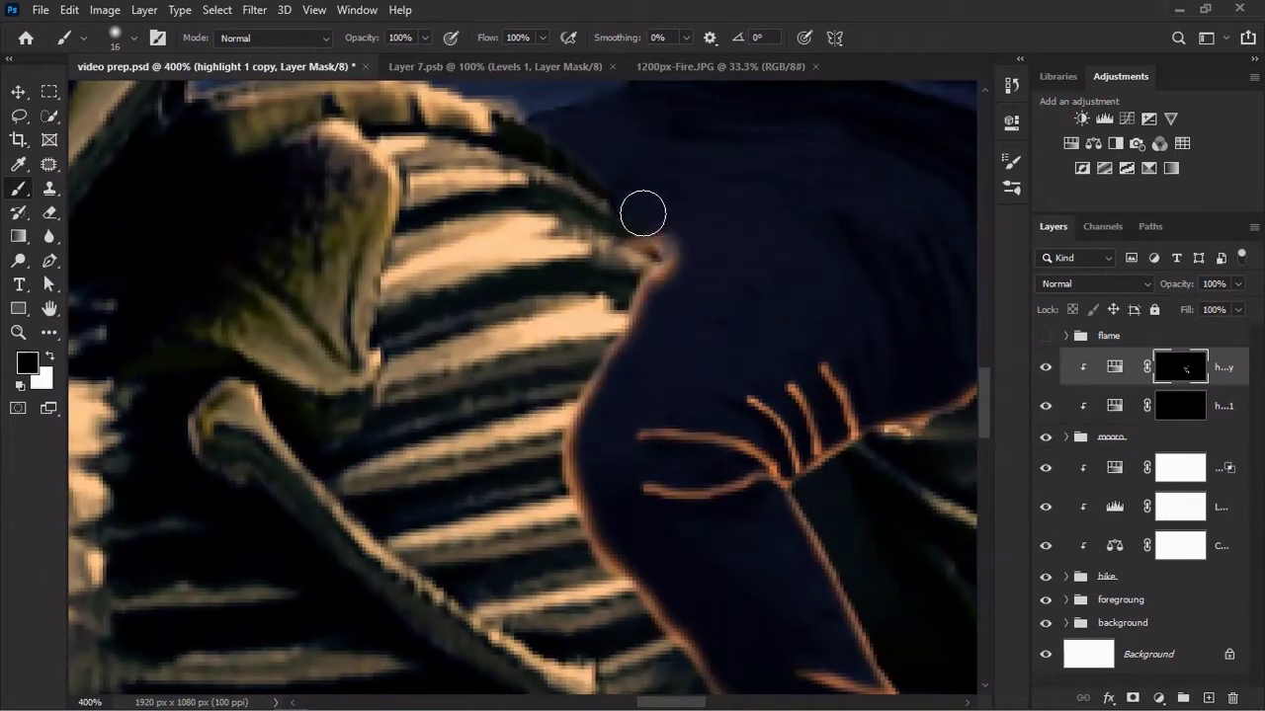
{"action": "scroll", "coordinate": [600, 438], "scroll_direction": "right", "scroll_amount": 3}
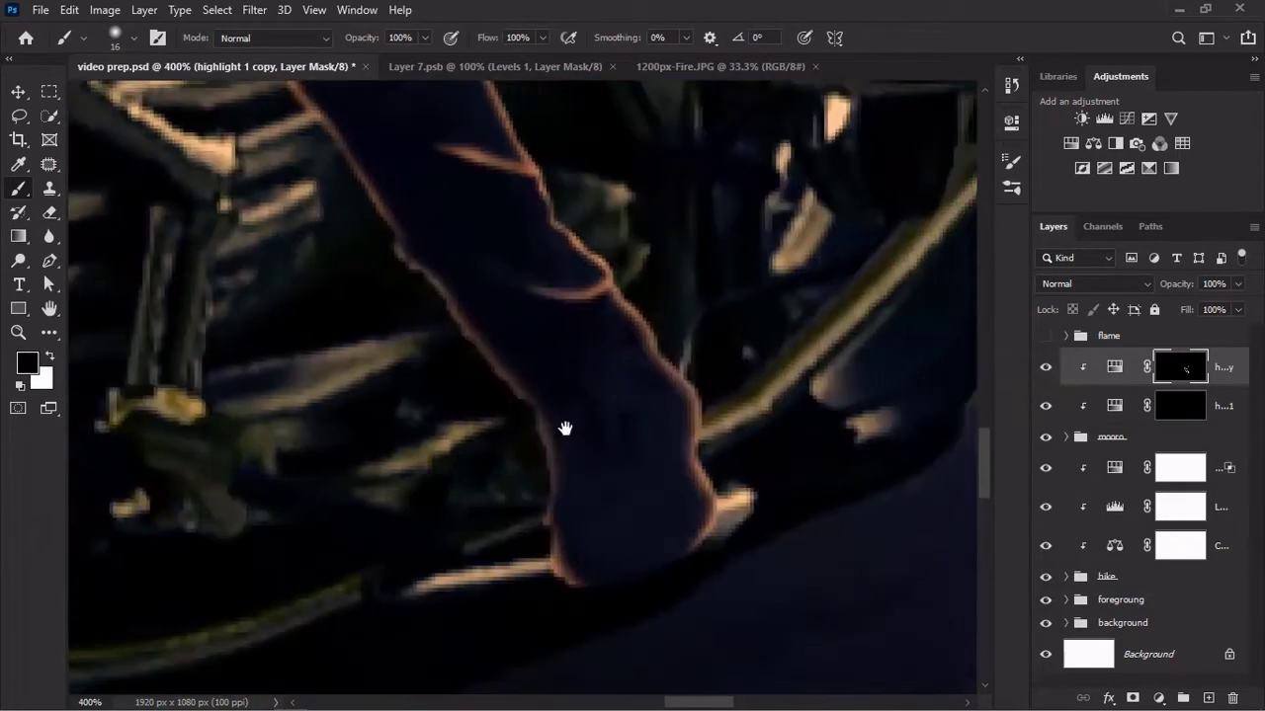
{"action": "scroll", "coordinate": [564, 428], "scroll_direction": "up", "scroll_amount": 2}
{"action": "scroll", "coordinate": [564, 435], "scroll_direction": "right", "scroll_amount": 3}
{"action": "scroll", "coordinate": [537, 325], "scroll_direction": "up", "scroll_amount": 2}
{"action": "scroll", "coordinate": [537, 325], "scroll_direction": "right", "scroll_amount": 2}
{"action": "key", "text": "x"}
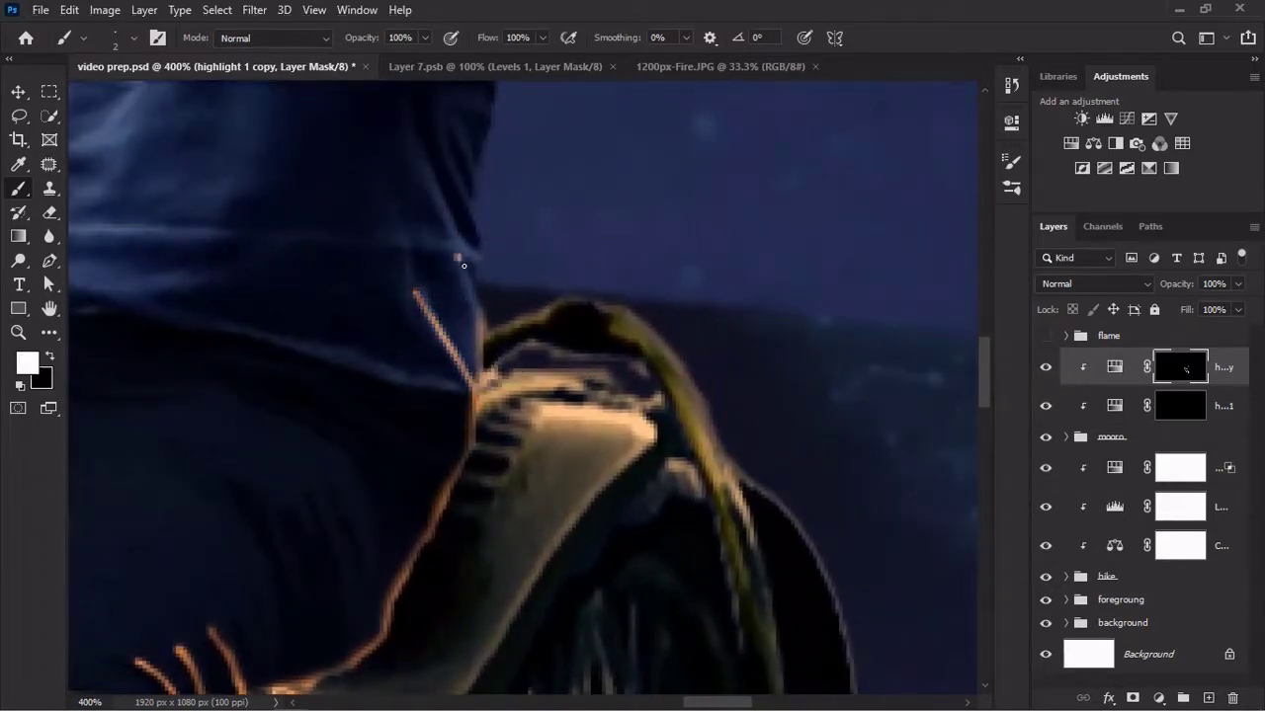
Paint an orange highlight streak along the rider's arm on the highlight mask.
{"action": "scroll", "coordinate": [494, 272], "scroll_direction": "up", "scroll_amount": 2}
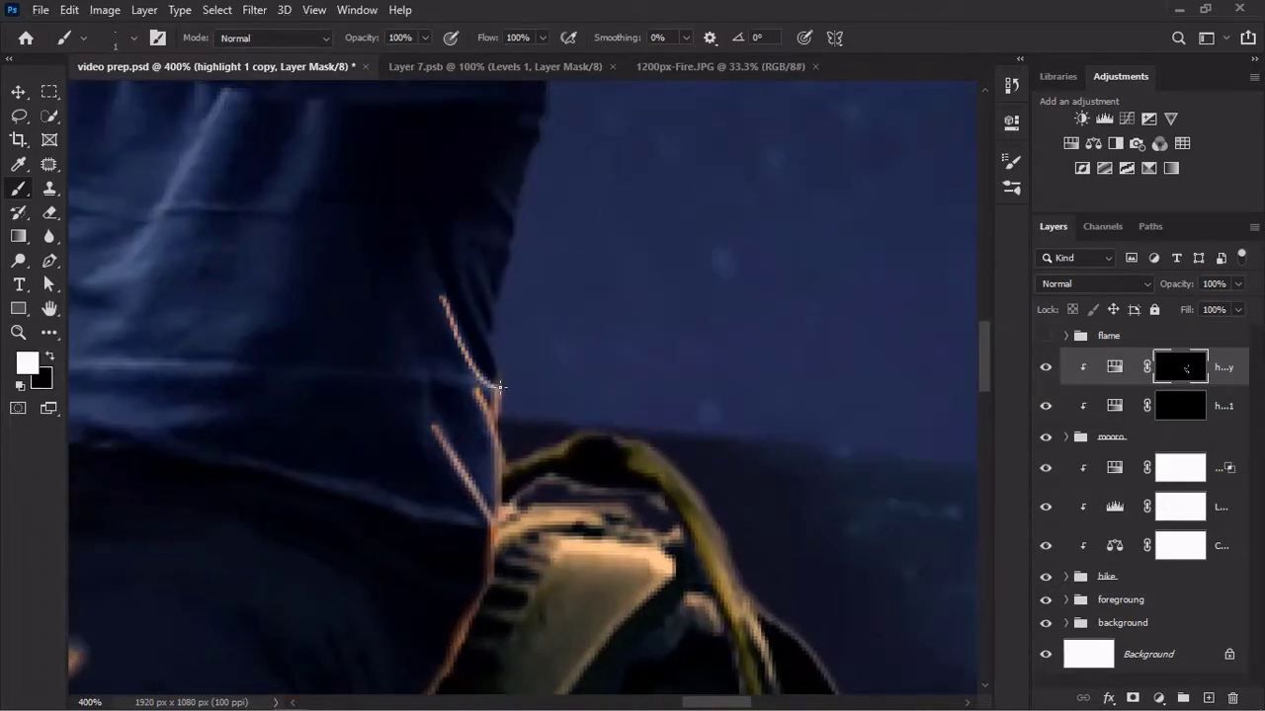
{"action": "left_click_drag", "start_coordinate": [586, 213], "coordinate": [502, 444]}
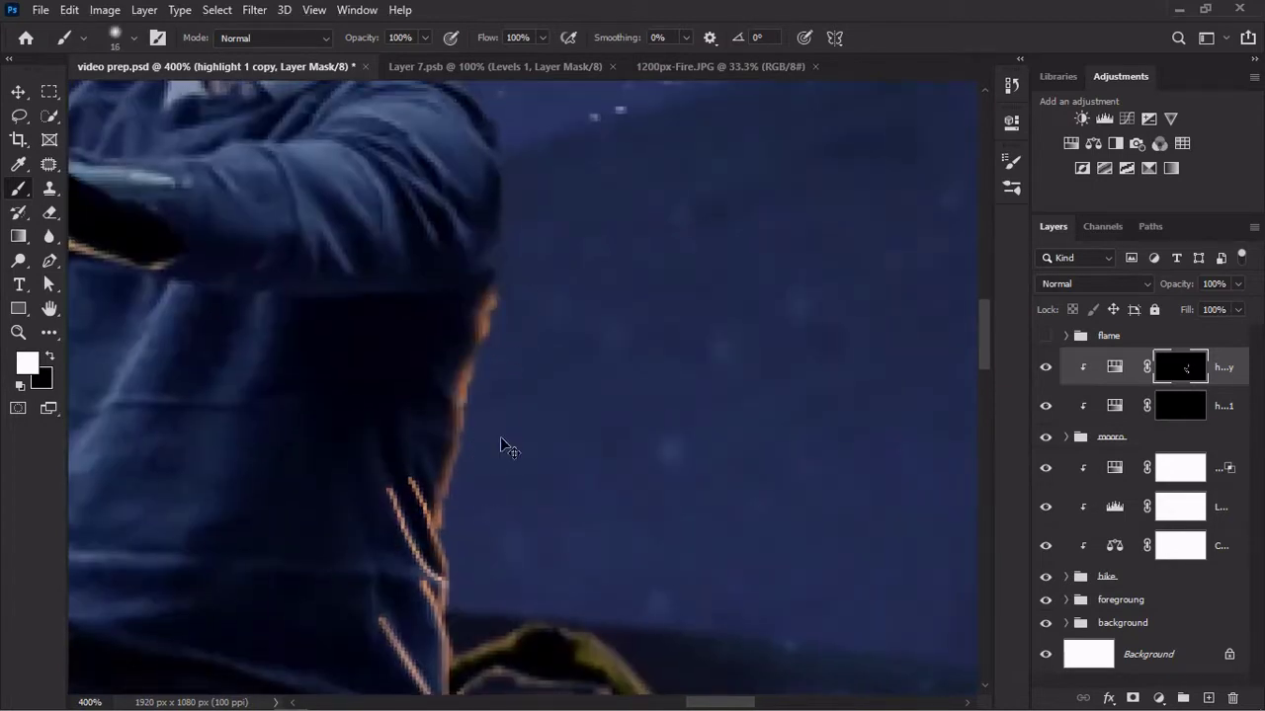
{"action": "key", "text": "x"}
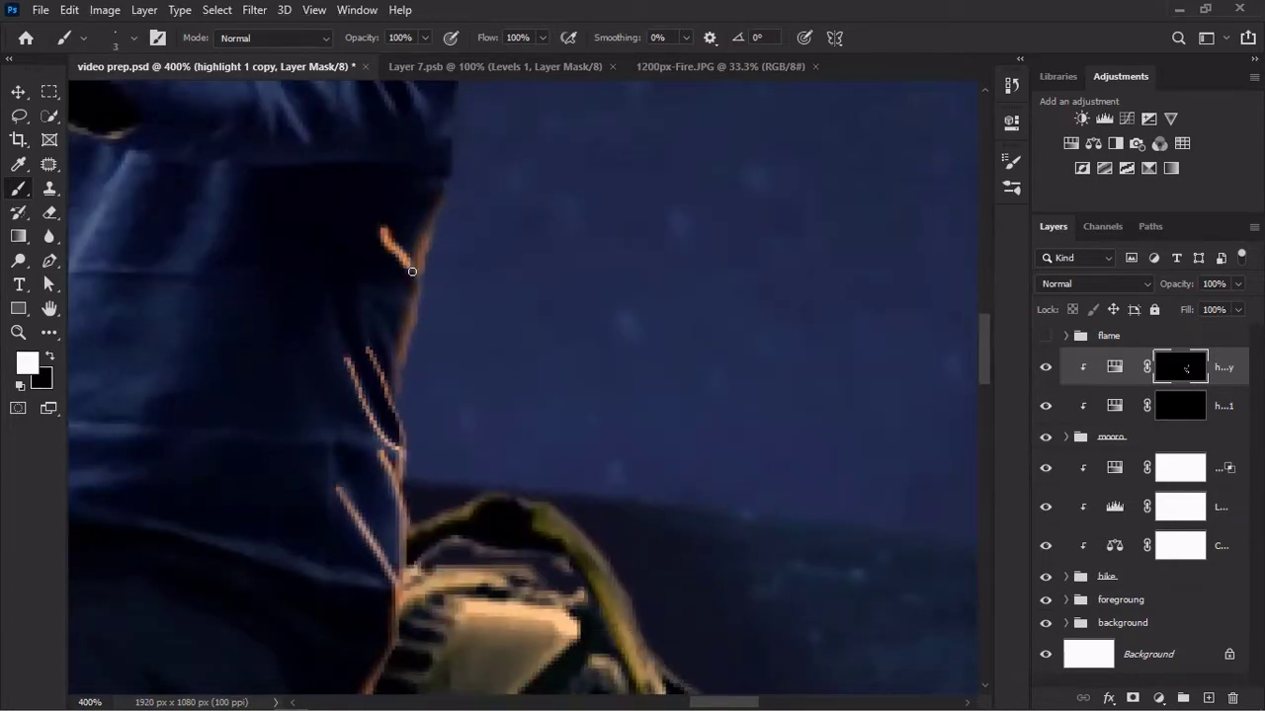
{"action": "key", "text": "x"}
{"action": "scroll", "coordinate": [425, 212], "scroll_direction": "up", "scroll_amount": 3}
{"action": "left_click_drag", "start_coordinate": [474, 195], "coordinate": [485, 306]}
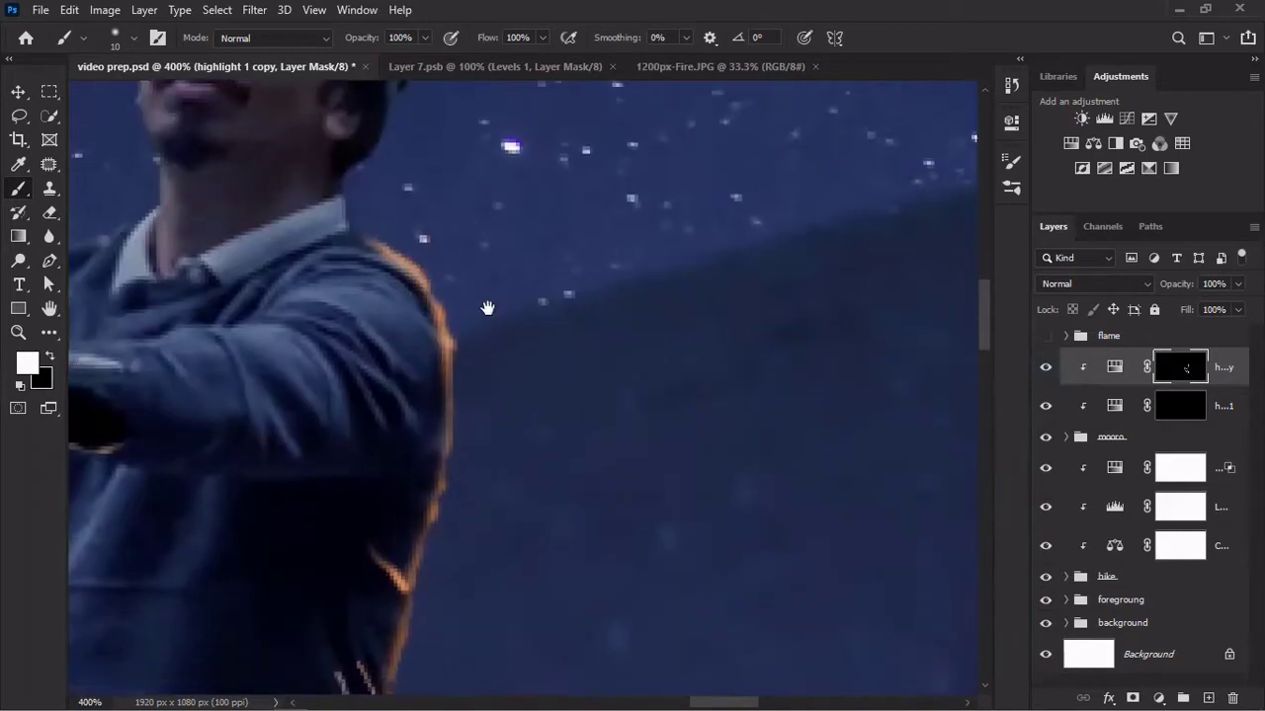
{"action": "mouse_move", "coordinate": [381, 309]}
{"action": "left_mouse_down"}
{"action": "mouse_move", "coordinate": [370, 317]}
{"action": "mouse_move", "coordinate": [720, 291]}
{"action": "left_mouse_up"}
Add an orange streak on the rider's sleeve, hiding stray glow on the mask.
{"action": "key", "text": "x"}
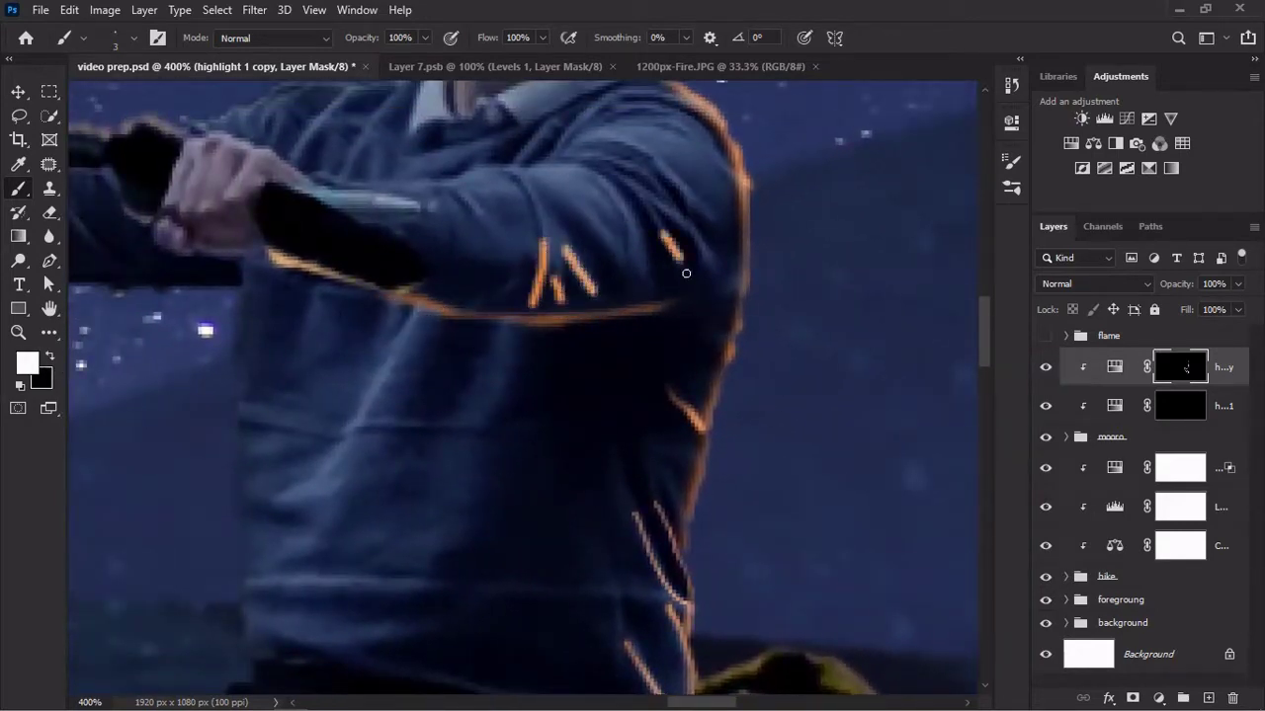
{"action": "scroll", "coordinate": [526, 287], "scroll_direction": "up", "scroll_amount": 3}
{"action": "scroll", "coordinate": [534, 336], "scroll_direction": "right", "scroll_amount": 3}
{"action": "key", "text": "x"}
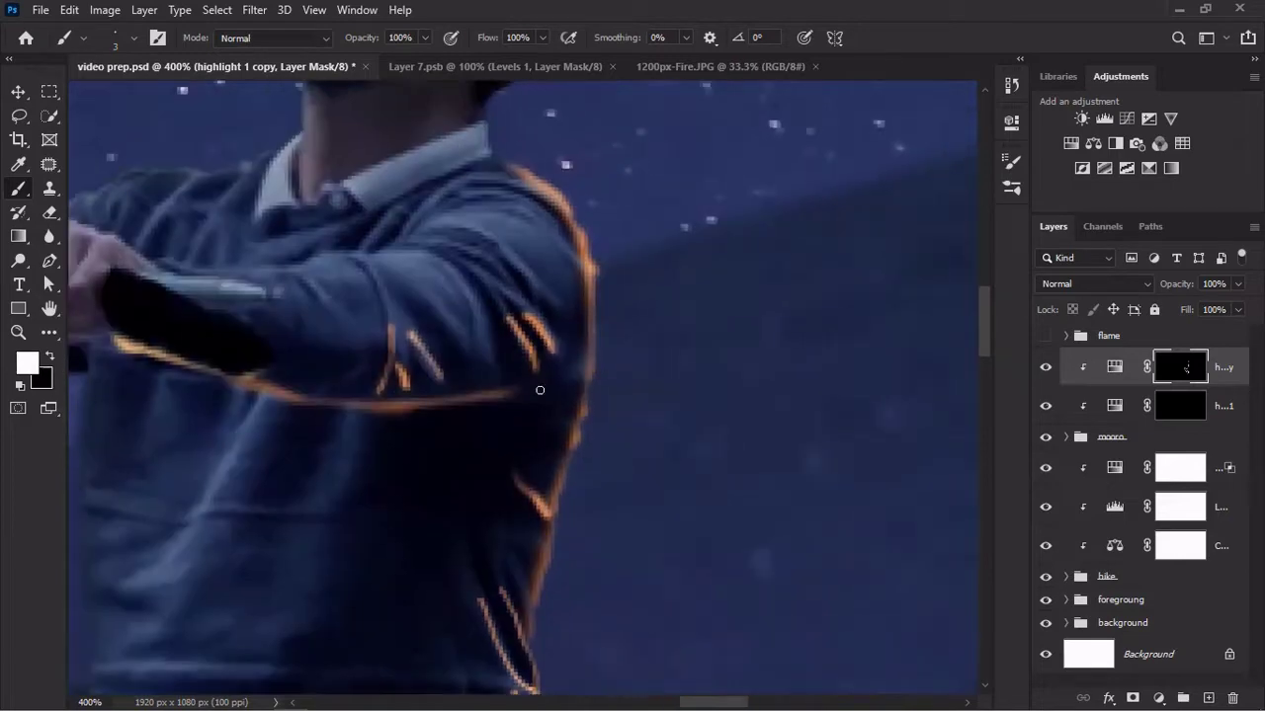
{"action": "scroll", "coordinate": [533, 307], "scroll_direction": "down", "scroll_amount": 4}
{"action": "scroll", "coordinate": [533, 308], "scroll_direction": "left", "scroll_amount": 3}
{"action": "key", "text": "x"}
{"action": "left_click_drag", "start_coordinate": [345, 288], "coordinate": [319, 336]}
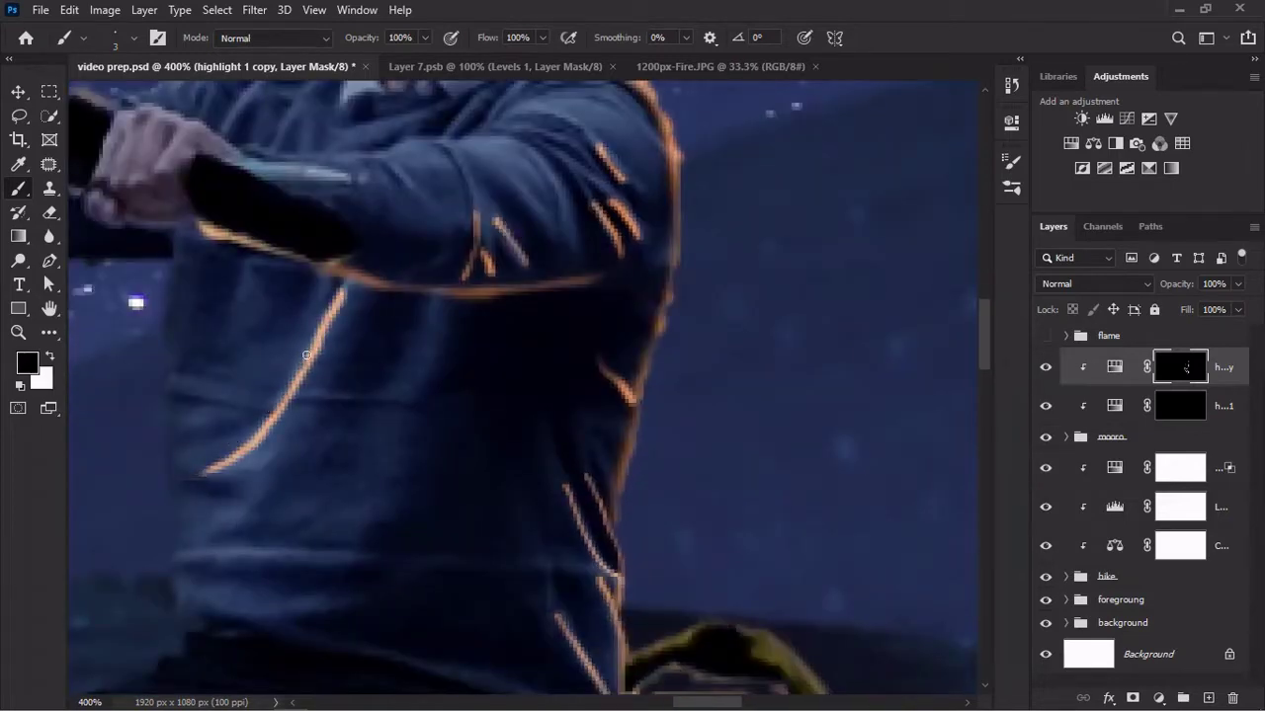
Pan around the sleeve, toggling between revealing and hiding the glow.
{"action": "scroll", "coordinate": [306, 355], "scroll_direction": "up", "scroll_amount": 5}
{"action": "scroll", "coordinate": [395, 395], "scroll_direction": "right", "scroll_amount": 3}
{"action": "key", "text": "x"}
{"action": "scroll", "coordinate": [449, 245], "scroll_direction": "down", "scroll_amount": 3}
{"action": "scroll", "coordinate": [450, 245], "scroll_direction": "left", "scroll_amount": 3}
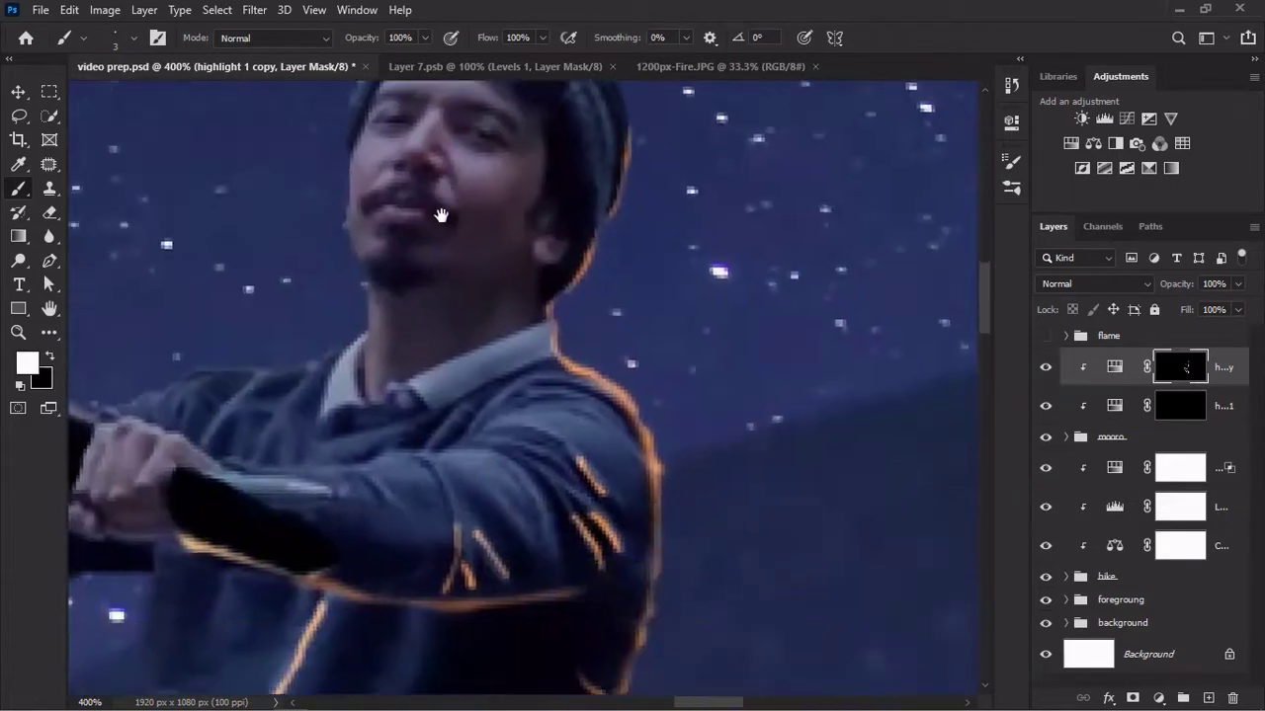
{"action": "scroll", "coordinate": [376, 290], "scroll_direction": "down", "scroll_amount": 3}
{"action": "key", "text": "x"}
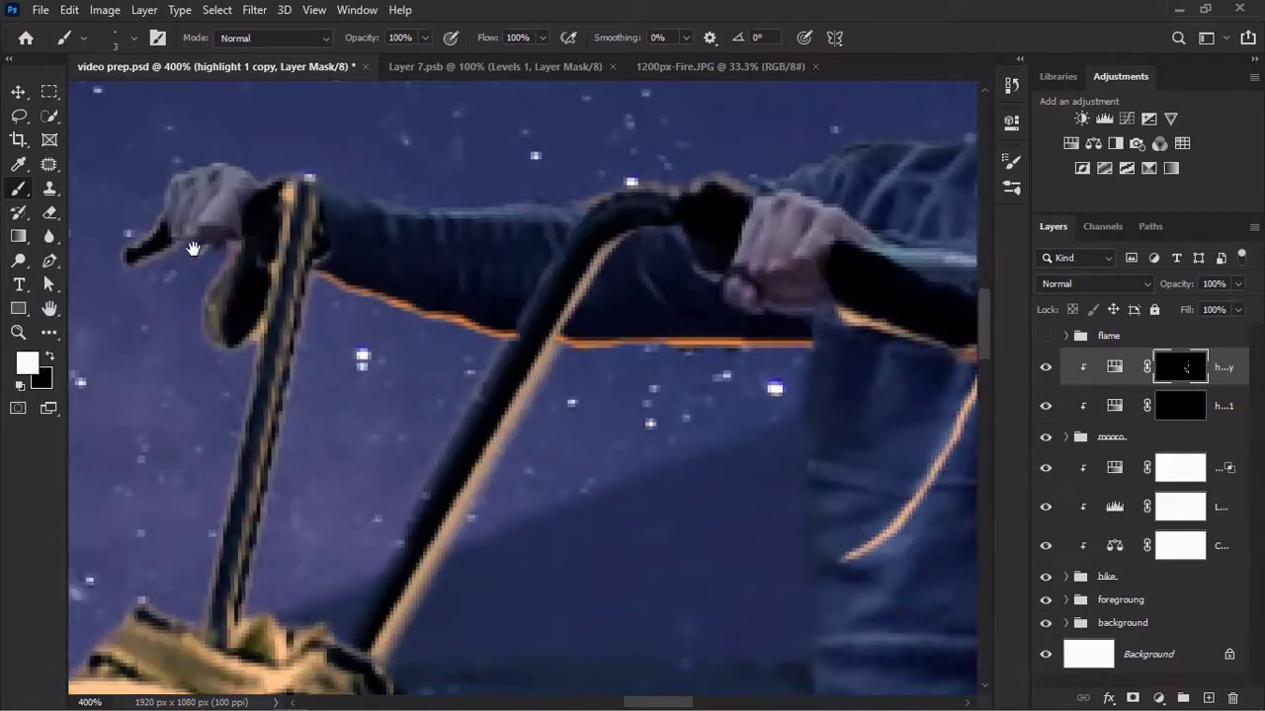
{"action": "scroll", "coordinate": [228, 257], "scroll_direction": "up", "scroll_amount": 3}
{"action": "scroll", "coordinate": [228, 257], "scroll_direction": "left", "scroll_amount": 2}
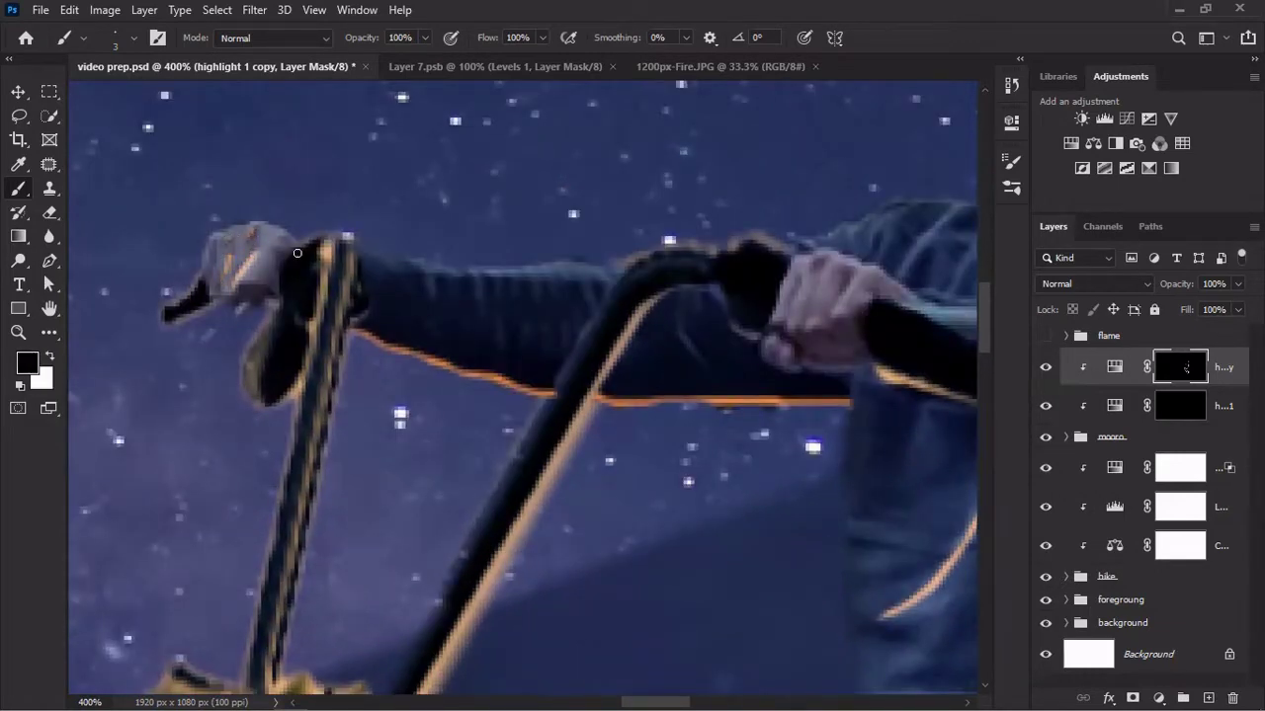
{"action": "scroll", "coordinate": [444, 267], "scroll_direction": "right", "scroll_amount": 4}
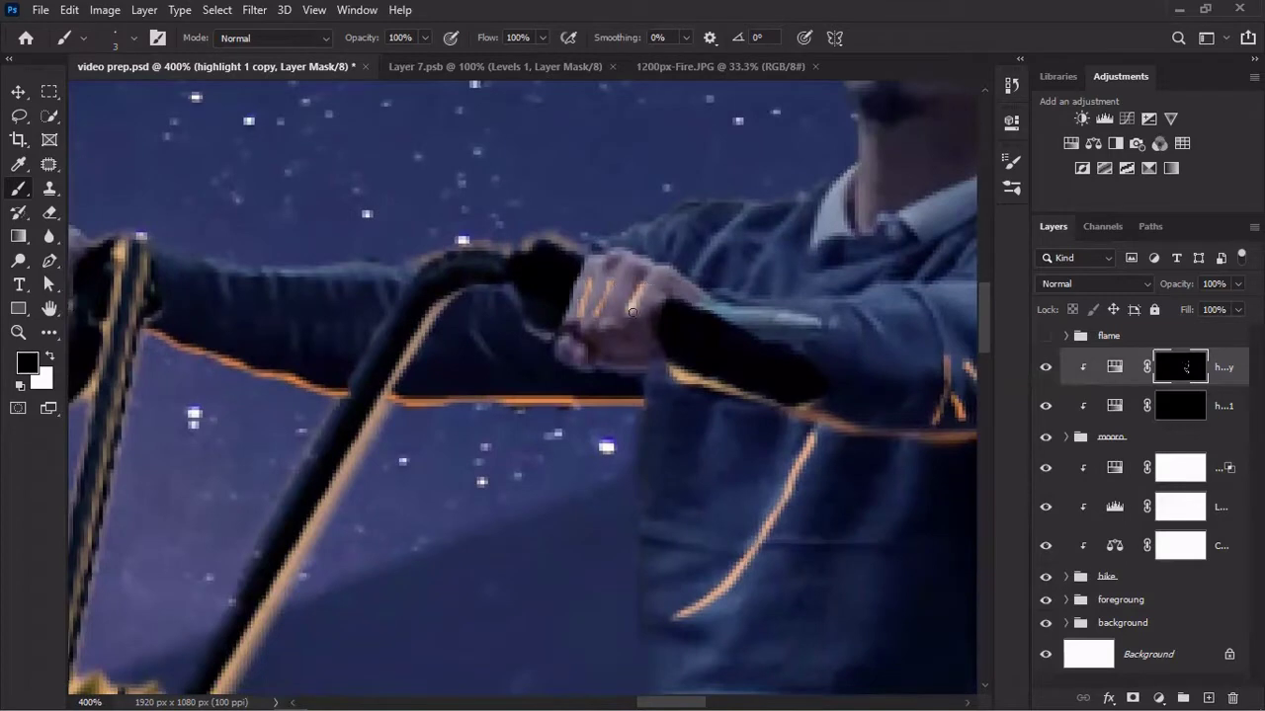
Add small orange streaks on the forearm near the right handlebar grip.
{"action": "key", "text": "ctrl+0"}
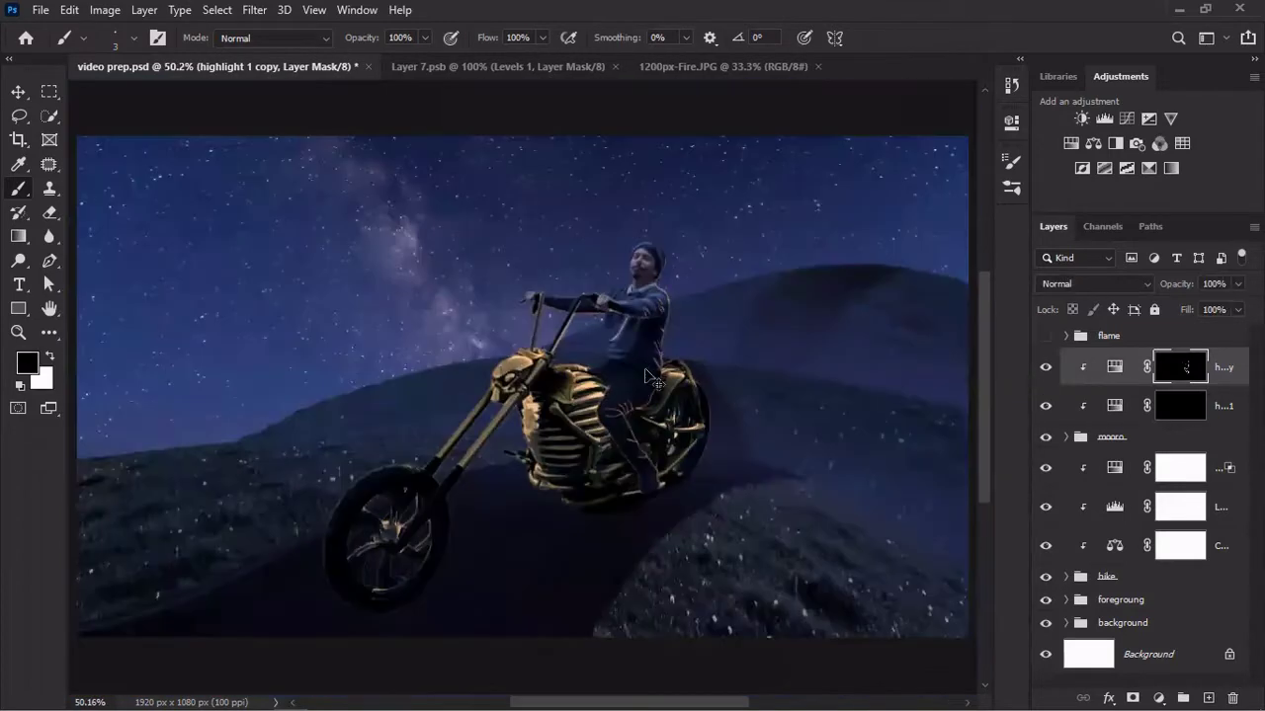
{"action": "scroll", "coordinate": [554, 336], "scroll_direction": "up", "scroll_amount": 5}
{"action": "scroll", "coordinate": [467, 337], "scroll_direction": "up", "scroll_amount": 3}
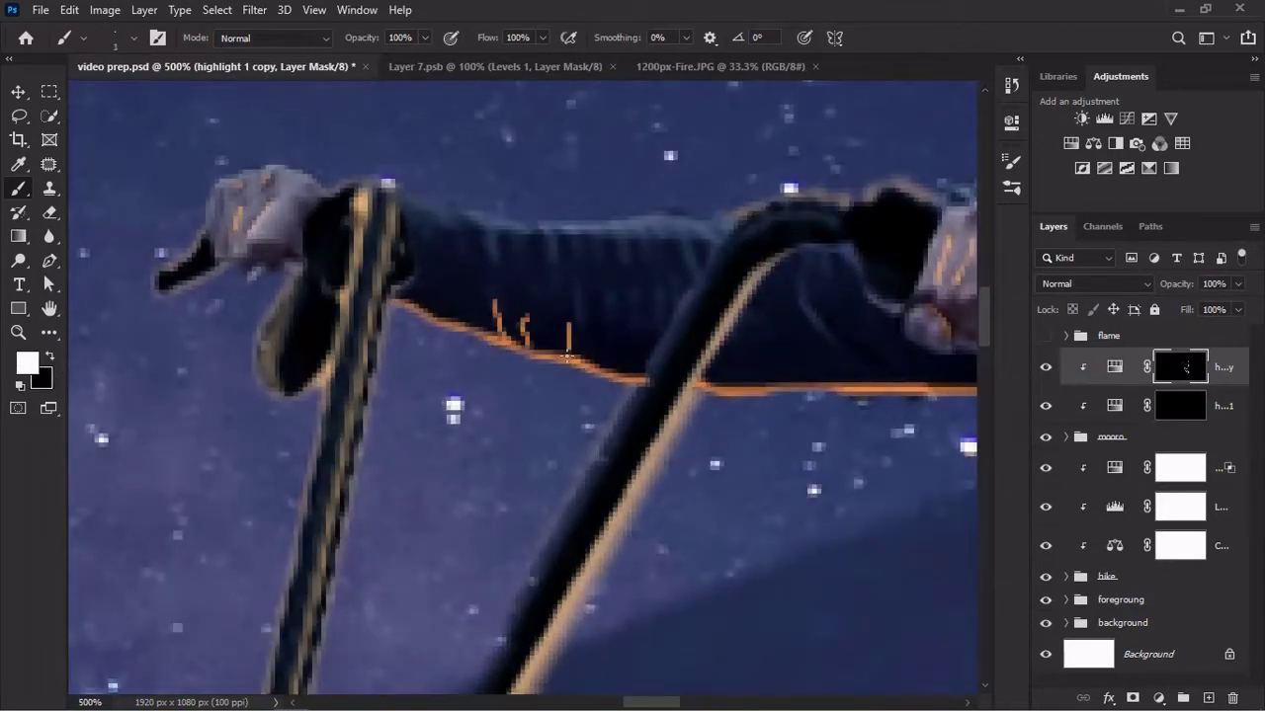
{"action": "left_click_drag", "start_coordinate": [742, 388], "coordinate": [755, 364]}
{"action": "left_click_drag", "start_coordinate": [757, 373], "coordinate": [515, 374]}
Paint a 60% orange glow wash over the rider's whole body on the highlight 1 mask.
{"action": "key", "text": "ctrl+0"}
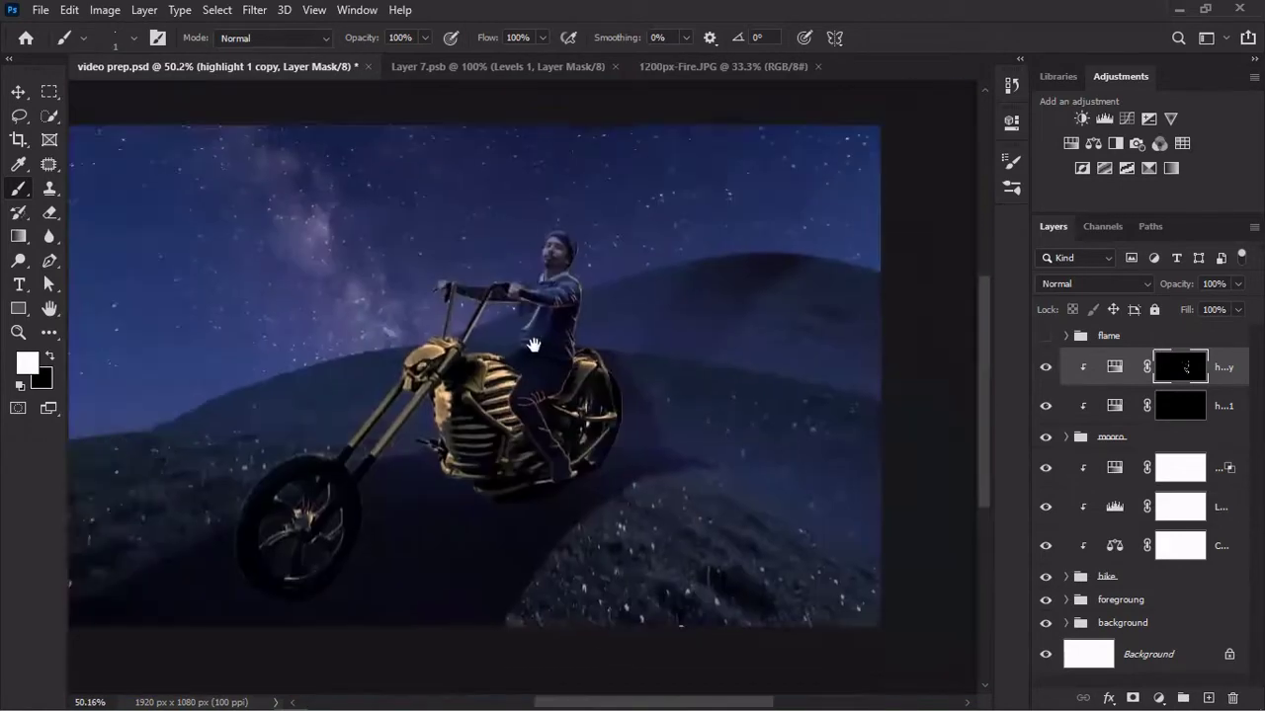
{"action": "left_click", "coordinate": [1180, 405]}
{"action": "key", "text": "ctrl+1"}
{"action": "key", "text": "6"}
{"action": "mouse_move", "coordinate": [395, 316]}
{"action": "left_mouse_down"}
{"action": "mouse_move", "coordinate": [460, 550]}
{"action": "mouse_move", "coordinate": [606, 142]}
{"action": "mouse_move", "coordinate": [382, 267]}
{"action": "mouse_move", "coordinate": [218, 178]}
{"action": "left_mouse_up"}
Confirm the highlight 1 layer style and touch up the glow near the seat.
{"action": "double_click", "coordinate": [1215, 420]}
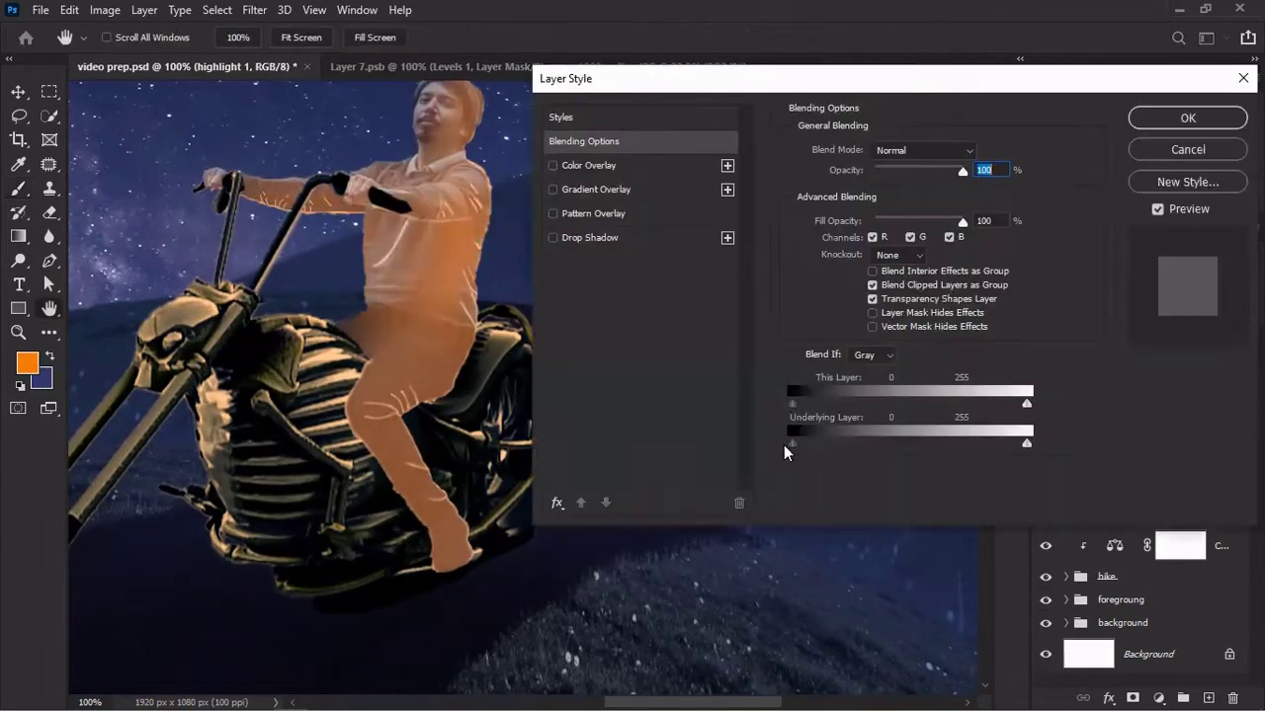
{"action": "left_click", "coordinate": [1179, 115]}
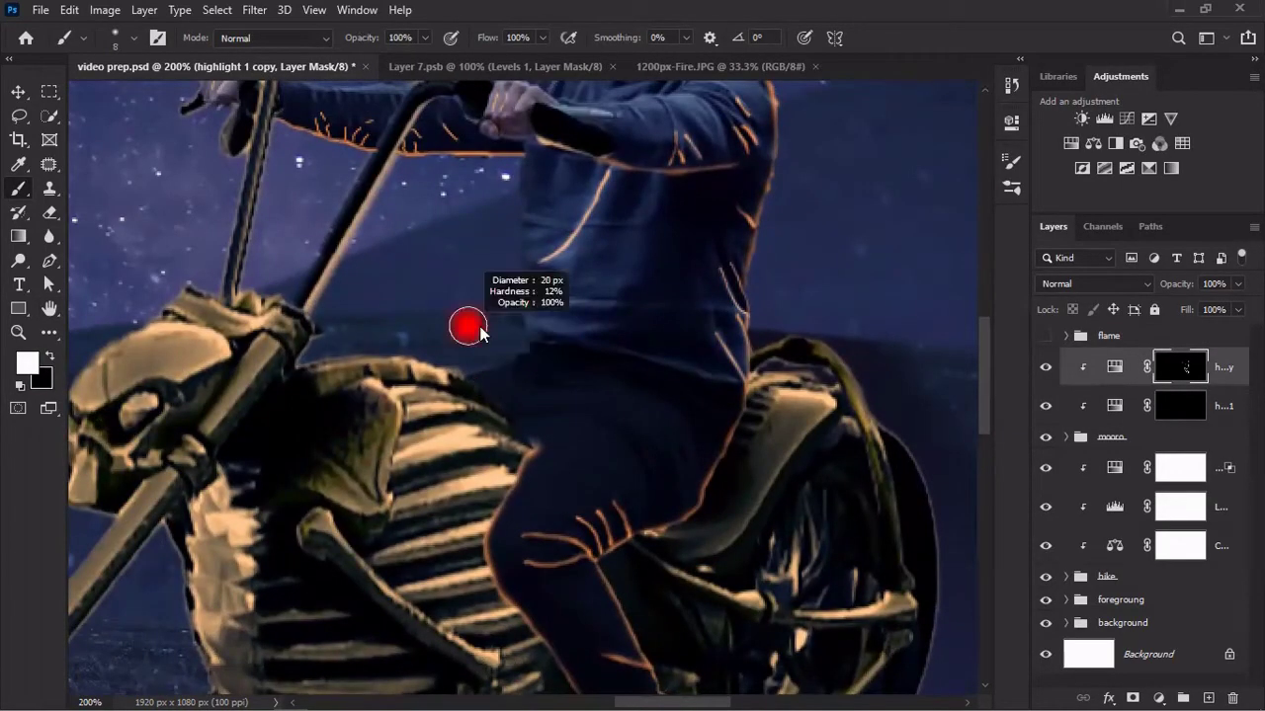
{"action": "left_click_drag", "start_coordinate": [513, 358], "coordinate": [467, 362]}
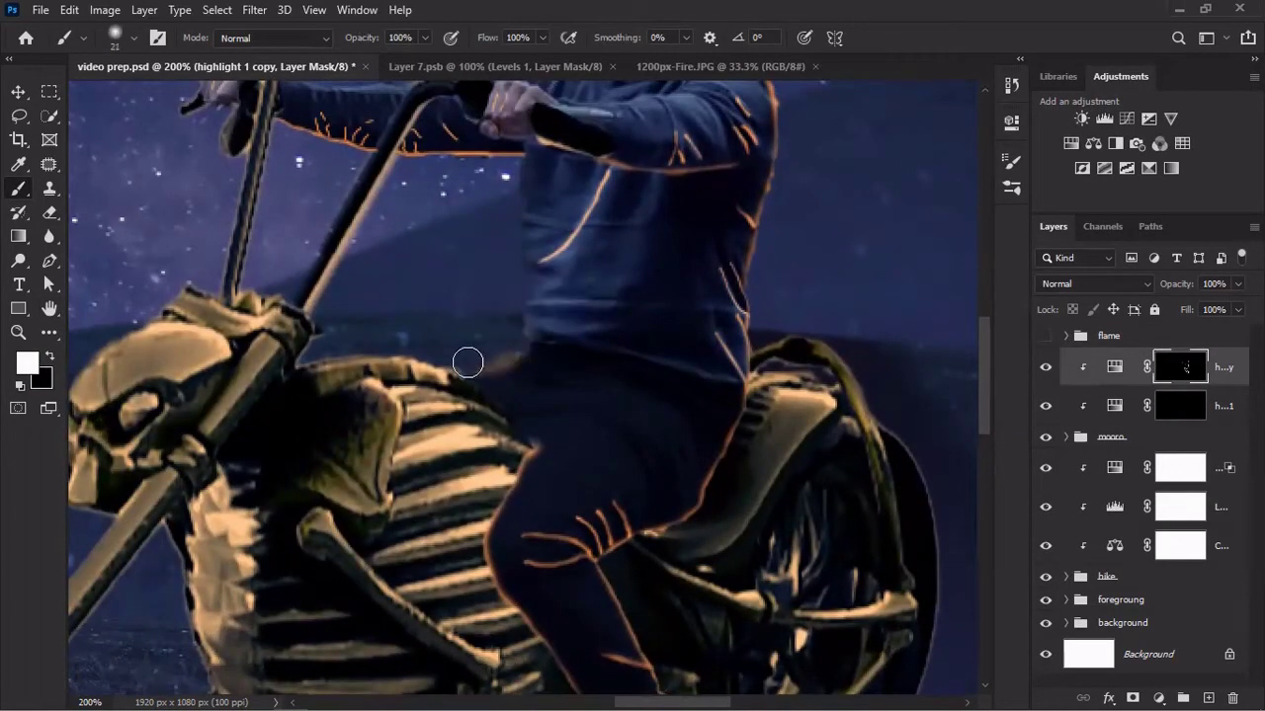
{"action": "scroll", "coordinate": [500, 175], "scroll_direction": "up", "scroll_amount": 5}
{"action": "scroll", "coordinate": [518, 262], "scroll_direction": "up", "scroll_amount": 3}
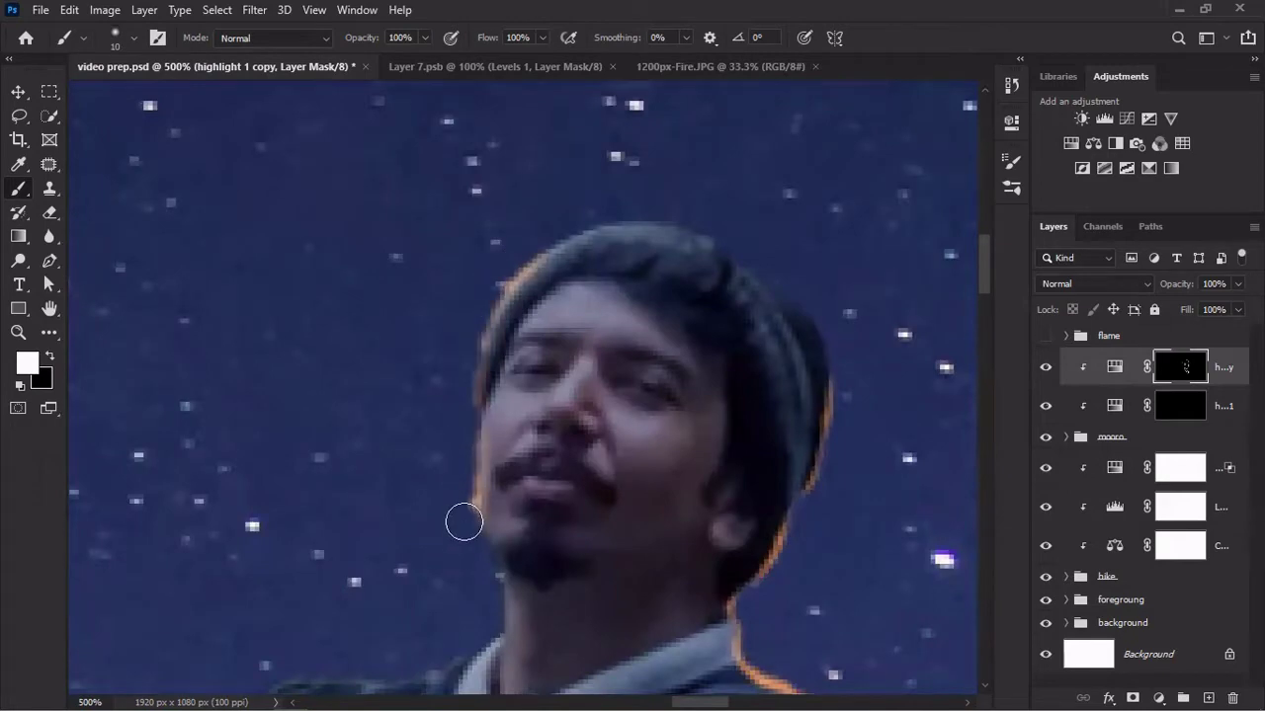
{"action": "scroll", "coordinate": [621, 428], "scroll_direction": "down", "scroll_amount": 3}
{"action": "scroll", "coordinate": [621, 428], "scroll_direction": "down", "scroll_amount": 2}
Paint broad orange glow over the rider's leg and thigh at 100% opacity.
{"action": "key", "text": "alt+bracketleft"}
{"action": "scroll", "coordinate": [455, 301], "scroll_direction": "up", "scroll_amount": 1}
{"action": "scroll", "coordinate": [455, 301], "scroll_direction": "up", "scroll_amount": 3}
{"action": "key", "text": "x"}
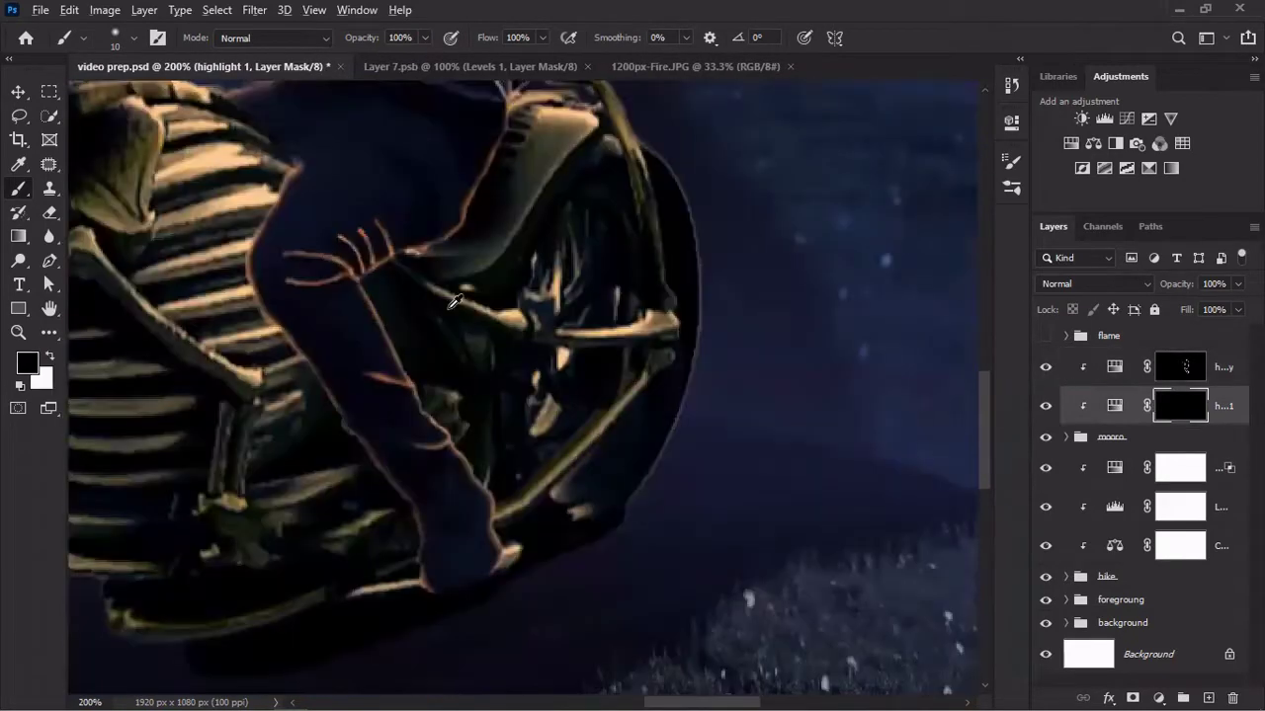
{"action": "mouse_move", "coordinate": [513, 235]}
{"action": "left_mouse_down"}
{"action": "mouse_move", "coordinate": [536, 502]}
{"action": "mouse_move", "coordinate": [294, 432]}
{"action": "mouse_move", "coordinate": [390, 628]}
{"action": "left_mouse_up"}
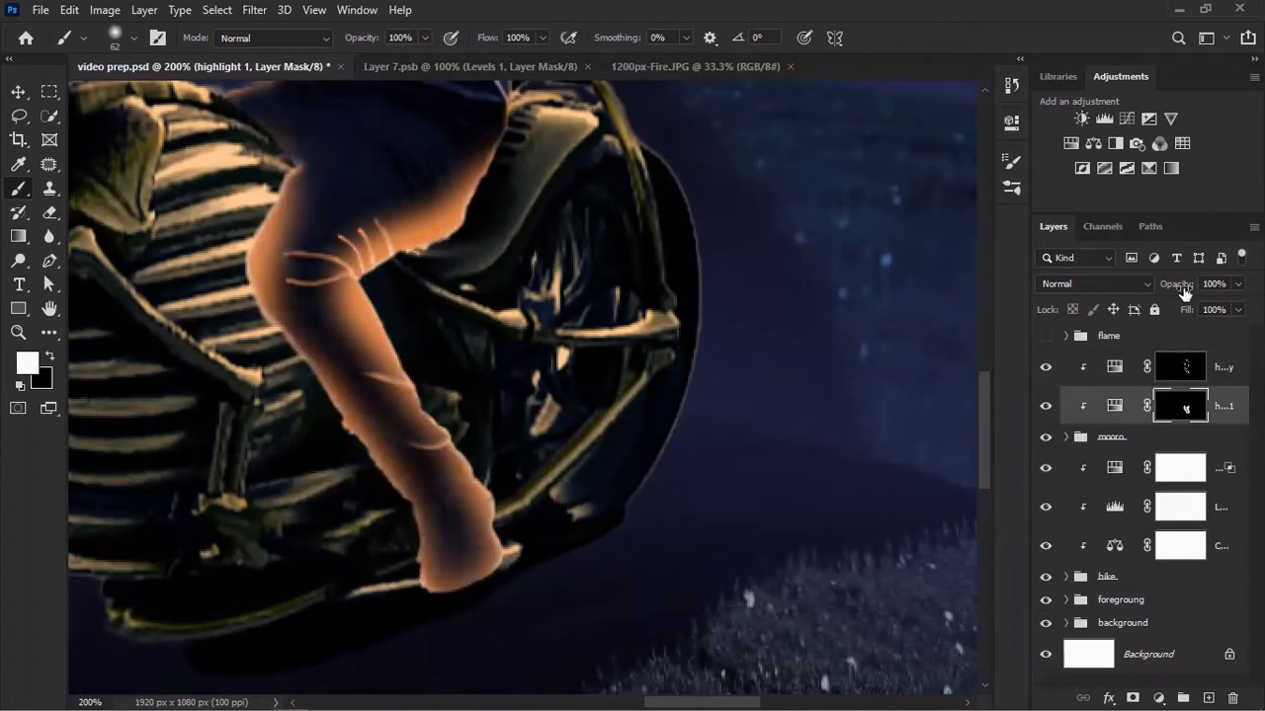
{"action": "key", "text": "ctrl+j"}
{"action": "left_click_drag", "start_coordinate": [1190, 284], "coordinate": [1178, 283]}
{"action": "type", "text": "100"}
{"action": "key", "text": "ctrl+BackSpace"}
{"action": "key", "text": "bracketright"}
{"action": "key", "text": "bracketright"}
{"action": "key", "text": "bracketright"}
{"action": "left_click_drag", "start_coordinate": [415, 276], "coordinate": [386, 454]}
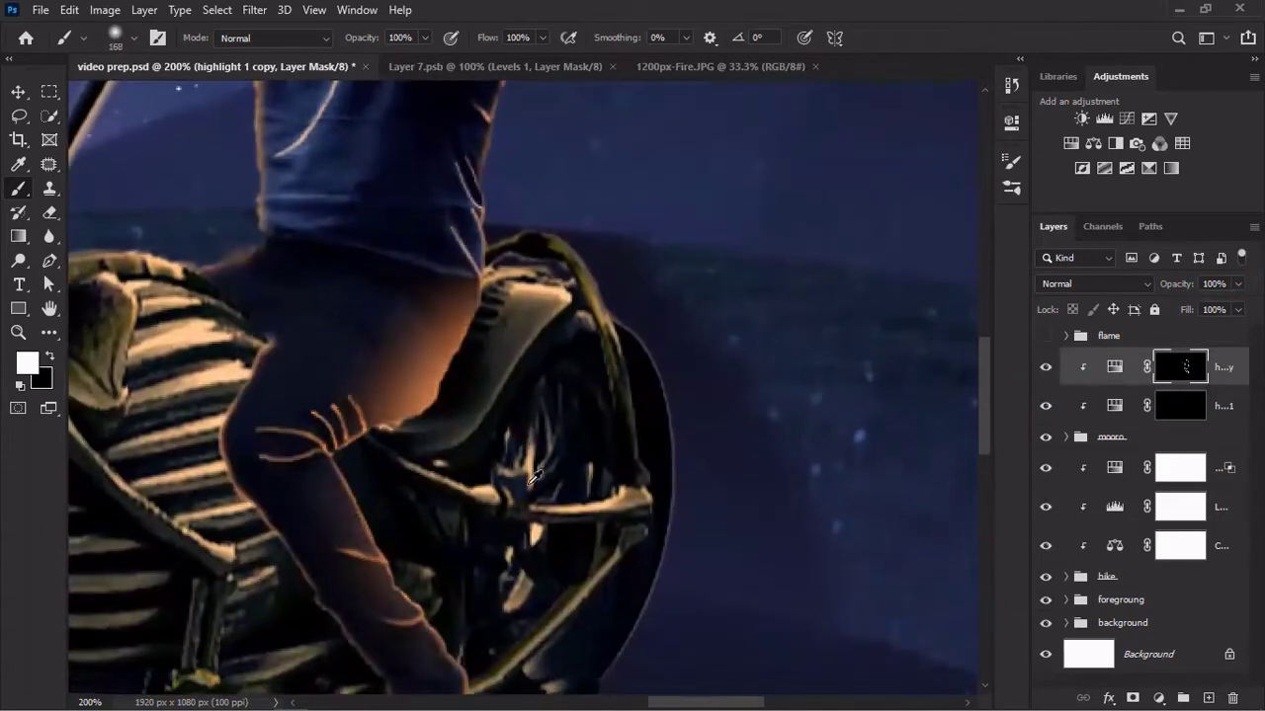
Paint orange glow across the arm with a larger brush and centre the upper body.
{"action": "mouse_move", "coordinate": [129, 356]}
{"action": "left_mouse_down"}
{"action": "mouse_move", "coordinate": [562, 444]}
{"action": "mouse_move", "coordinate": [468, 458]}
{"action": "left_mouse_up"}
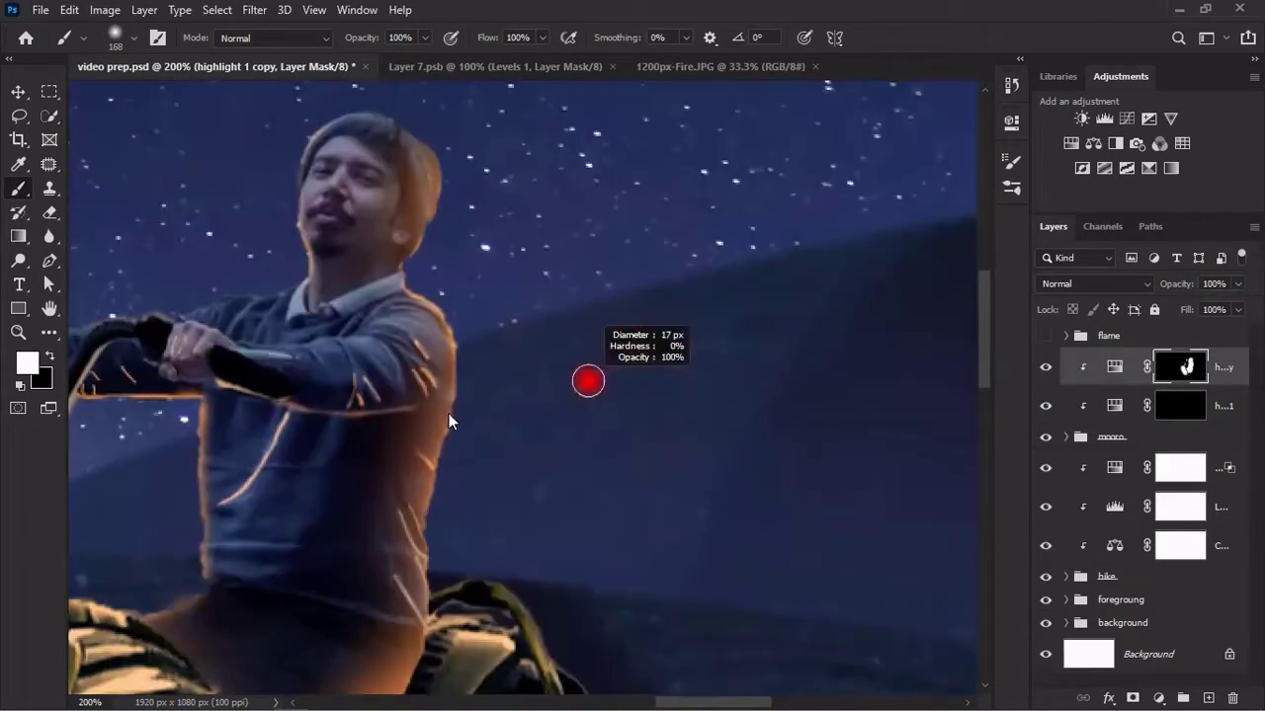
{"action": "mouse_move", "coordinate": [434, 380]}
{"action": "left_mouse_down"}
{"action": "mouse_move", "coordinate": [283, 425]}
{"action": "mouse_move", "coordinate": [365, 435]}
{"action": "left_mouse_up"}
{"action": "key", "text": "x"}
{"action": "key", "text": "x"}
{"action": "key", "text": "bracketright"}
{"action": "key", "text": "bracketright"}
{"action": "key", "text": "bracketright"}
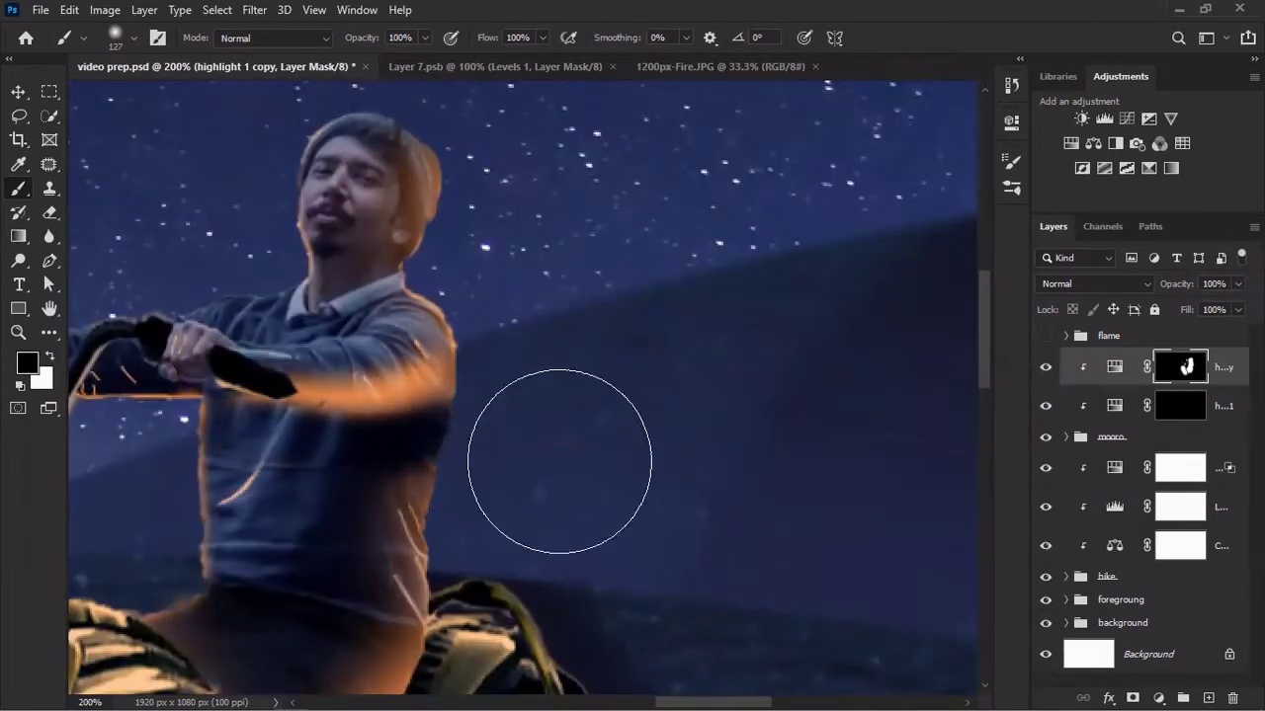
{"action": "left_click_drag", "start_coordinate": [311, 166], "coordinate": [548, 230]}
{"action": "left_click_drag", "start_coordinate": [359, 552], "coordinate": [424, 424]}
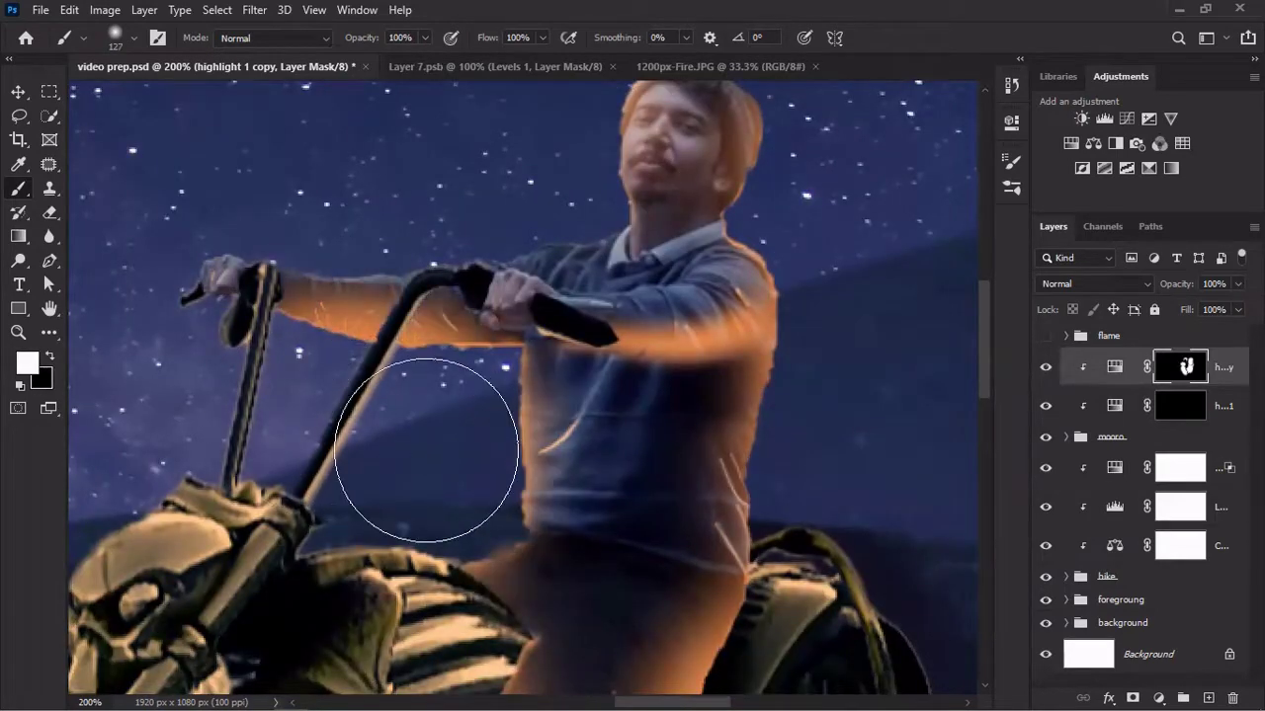
{"action": "key", "text": "x"}
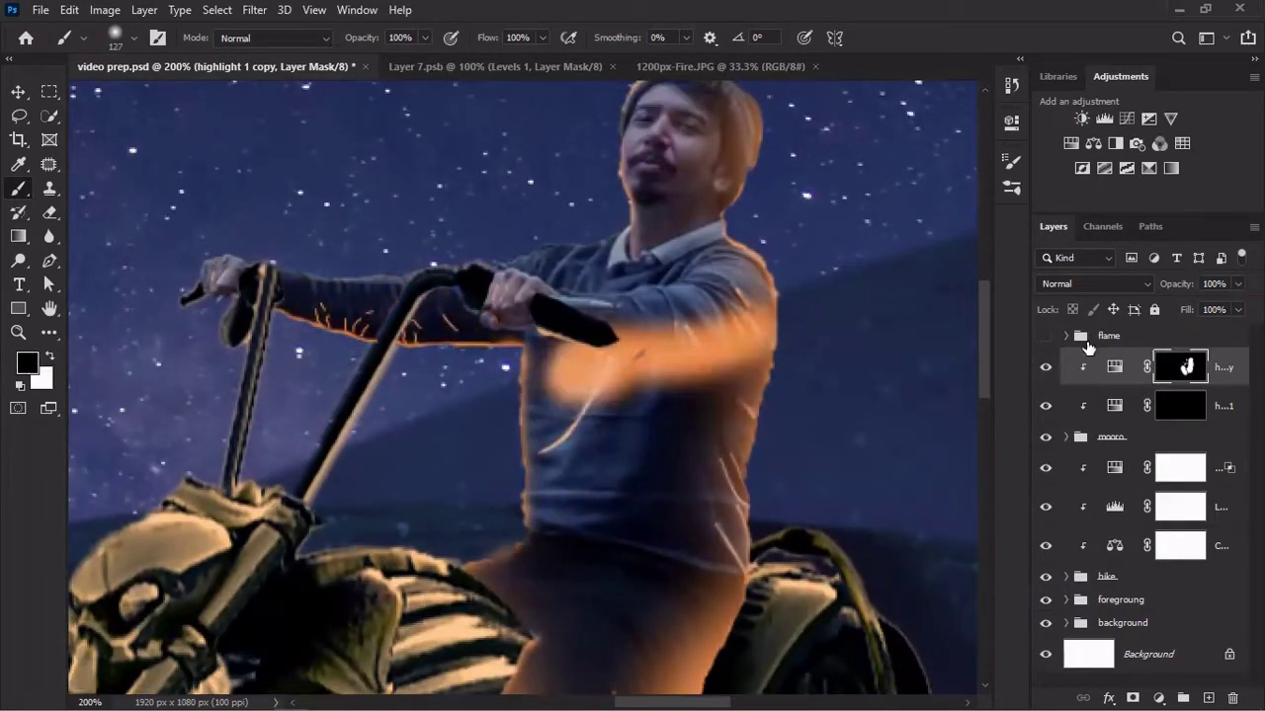
Extend the orange glow over the leg, torso and arm on the highlight 1 mask.
{"action": "left_click", "coordinate": [1179, 405]}
{"action": "mouse_move", "coordinate": [685, 497]}
{"action": "left_mouse_down"}
{"action": "mouse_move", "coordinate": [606, 296]}
{"action": "mouse_move", "coordinate": [733, 173]}
{"action": "mouse_move", "coordinate": [593, 415]}
{"action": "left_mouse_up"}
{"action": "key", "text": "x"}
{"action": "mouse_move", "coordinate": [425, 326]}
{"action": "left_mouse_down"}
{"action": "mouse_move", "coordinate": [507, 395]}
{"action": "mouse_move", "coordinate": [503, 227]}
{"action": "mouse_move", "coordinate": [593, 444]}
{"action": "left_mouse_up"}
{"action": "mouse_move", "coordinate": [593, 444]}
{"action": "left_mouse_down"}
{"action": "mouse_move", "coordinate": [382, 367]}
{"action": "mouse_move", "coordinate": [620, 397]}
{"action": "left_mouse_up"}
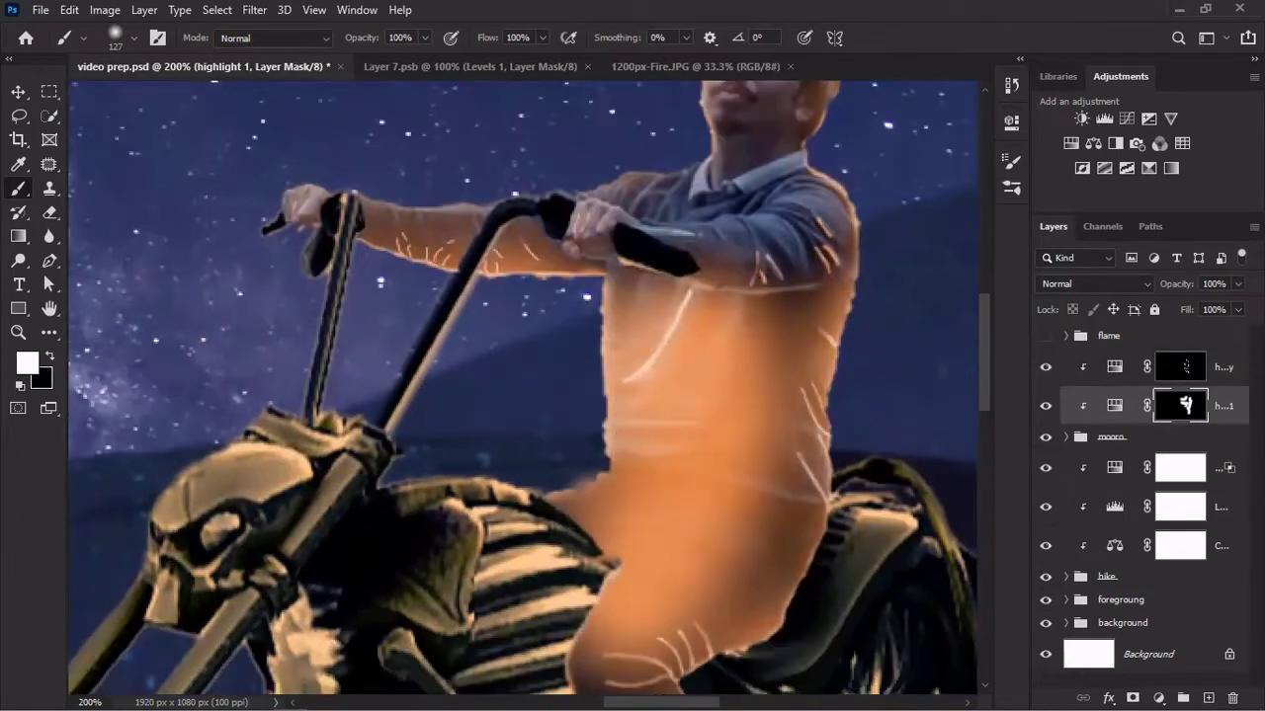
Erase the highlight glow from the rider's upper arm, then swap back to white.
{"action": "double_click", "coordinate": [1233, 415]}
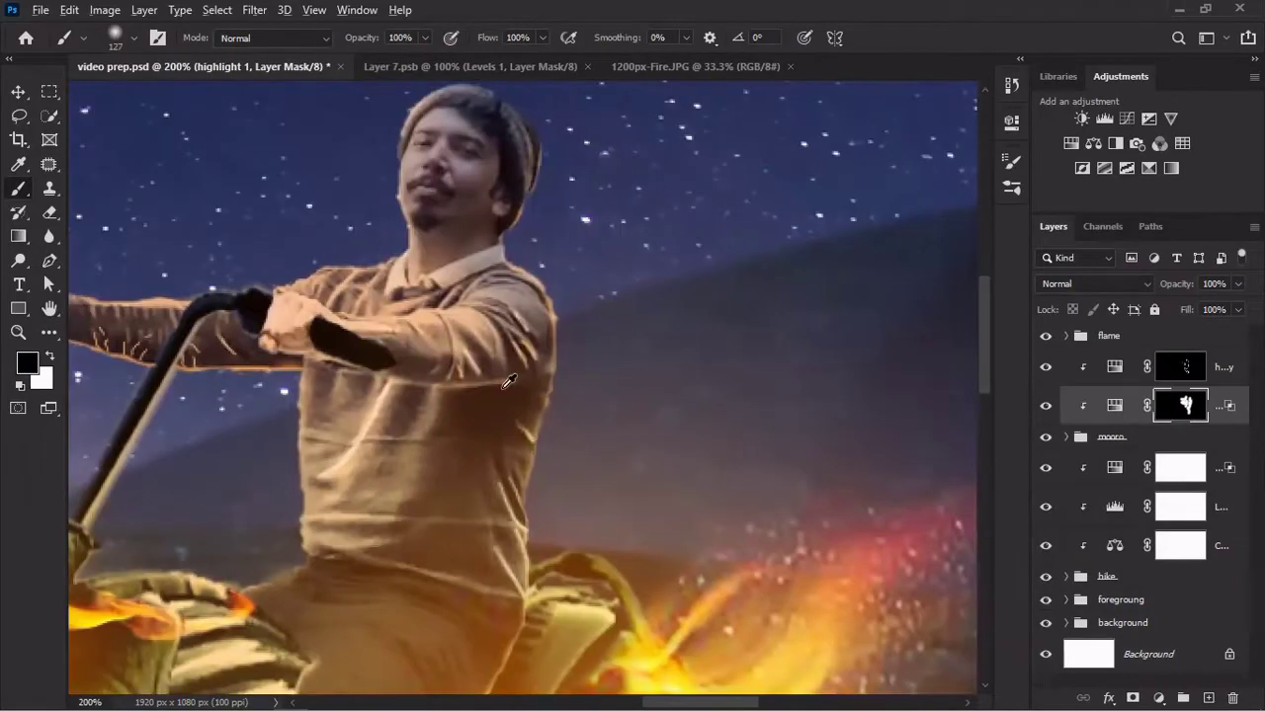
{"action": "left_click_drag", "start_coordinate": [380, 364], "coordinate": [497, 300]}
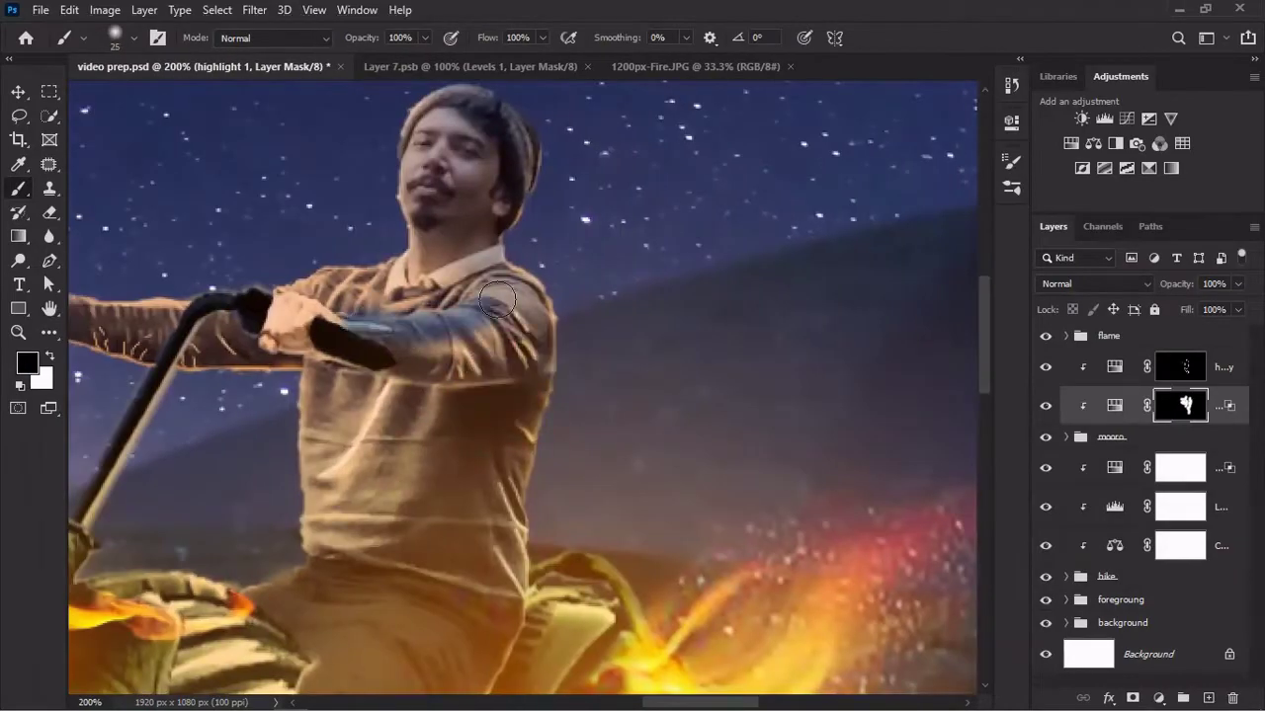
{"action": "key", "text": "x"}
{"action": "scroll", "coordinate": [387, 292], "scroll_direction": "left", "scroll_amount": 5}
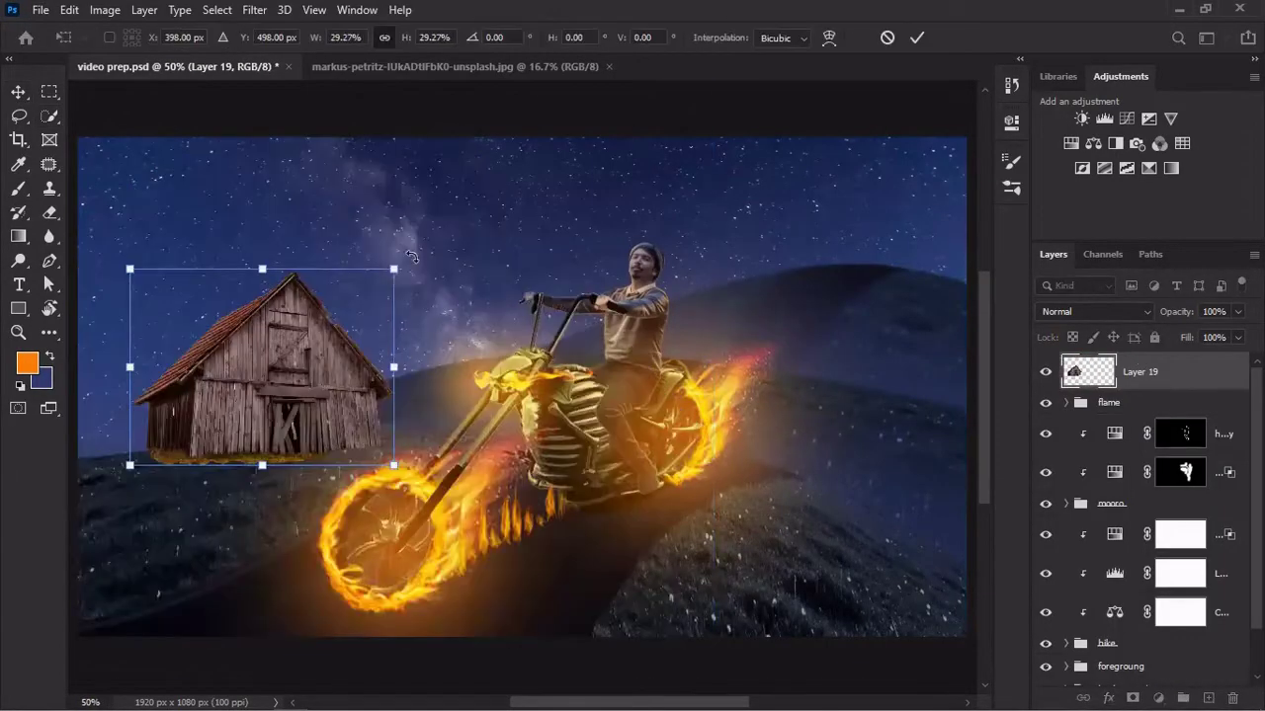
Commit the barn placement and mask its base with a 300 px black brush.
{"action": "key", "text": "Return"}
{"action": "left_click", "coordinate": [1132, 698]}
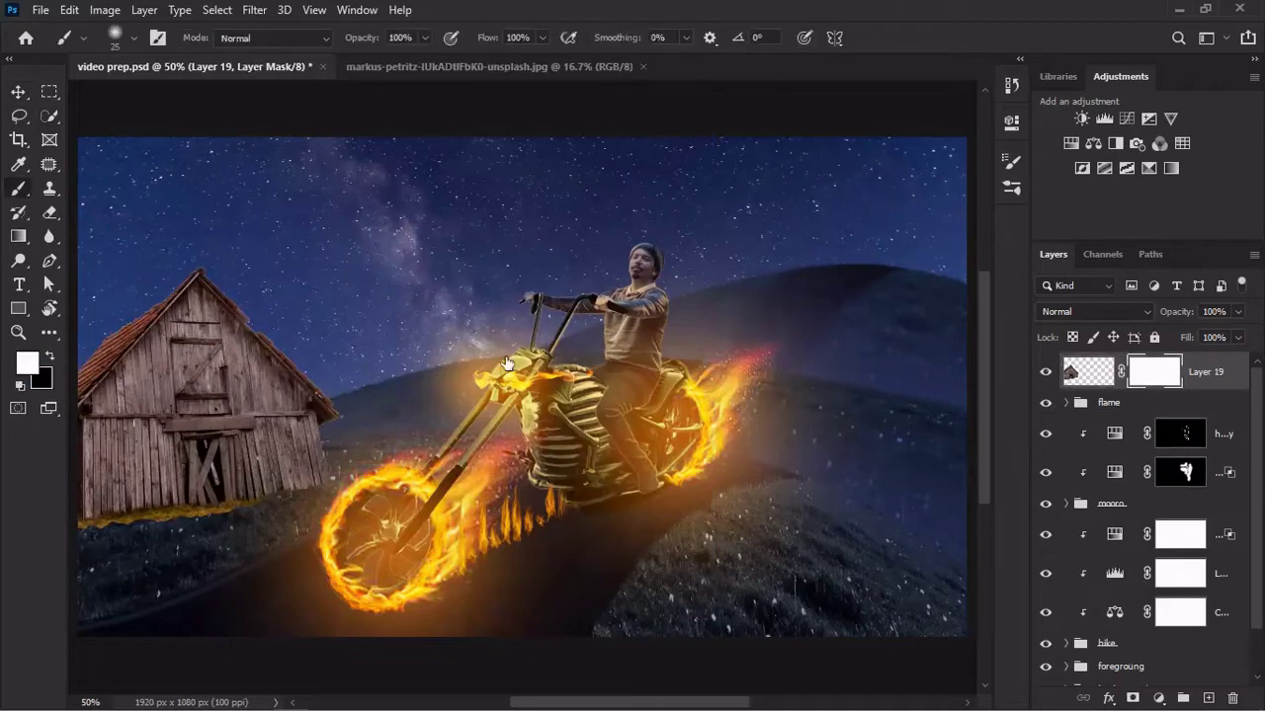
{"action": "right_click", "coordinate": [499, 378]}
{"action": "scroll", "coordinate": [499, 378], "scroll_direction": "down", "scroll_amount": 2}
{"action": "left_click", "coordinate": [499, 348]}
{"action": "key", "text": "Return"}
{"action": "key", "text": "x"}
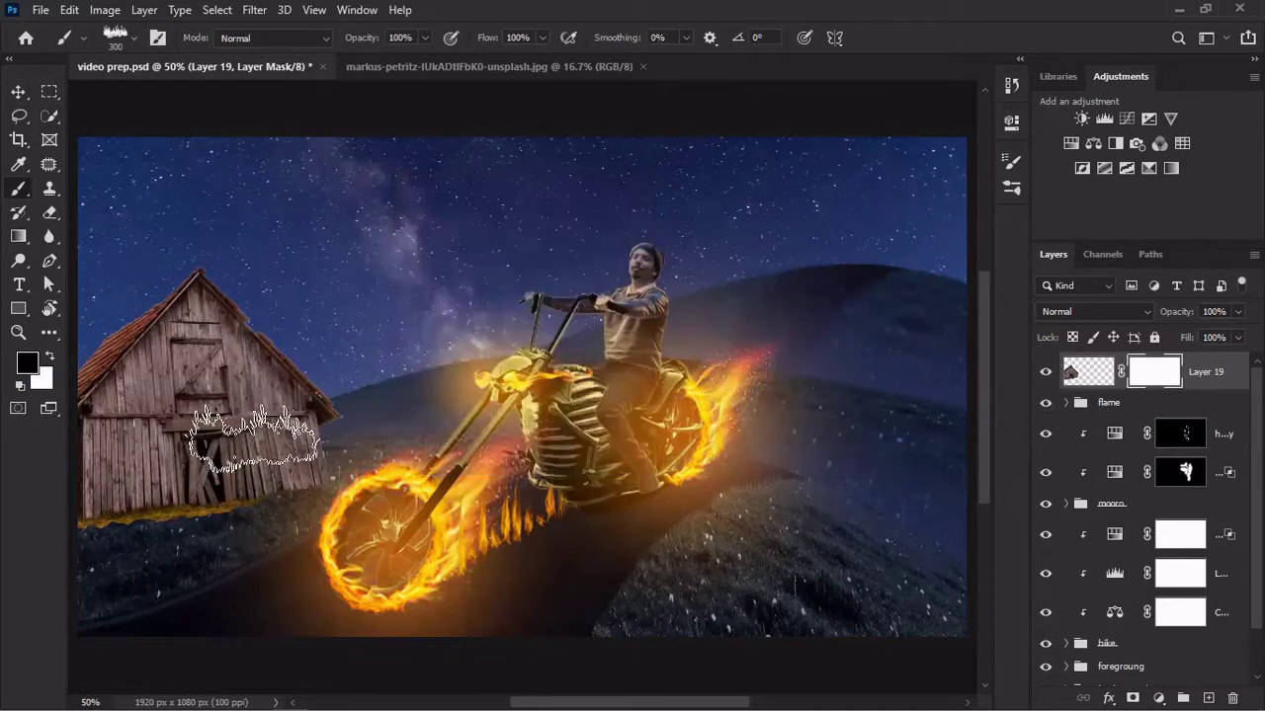
{"action": "key", "text": "v"}
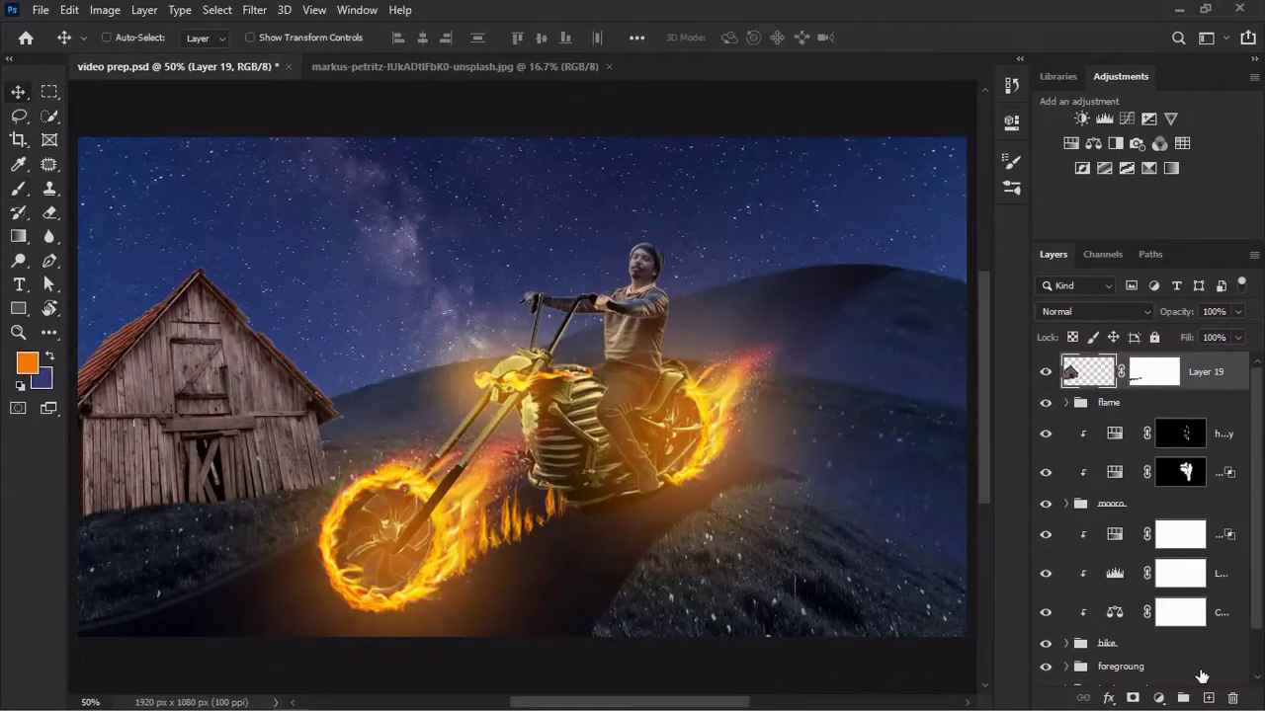
Add Color Balance and Exposure adjustments, then mirror an enlarged barn copy onto the right edge.
{"action": "left_click", "coordinate": [1093, 144]}
{"action": "left_click", "coordinate": [1148, 118]}
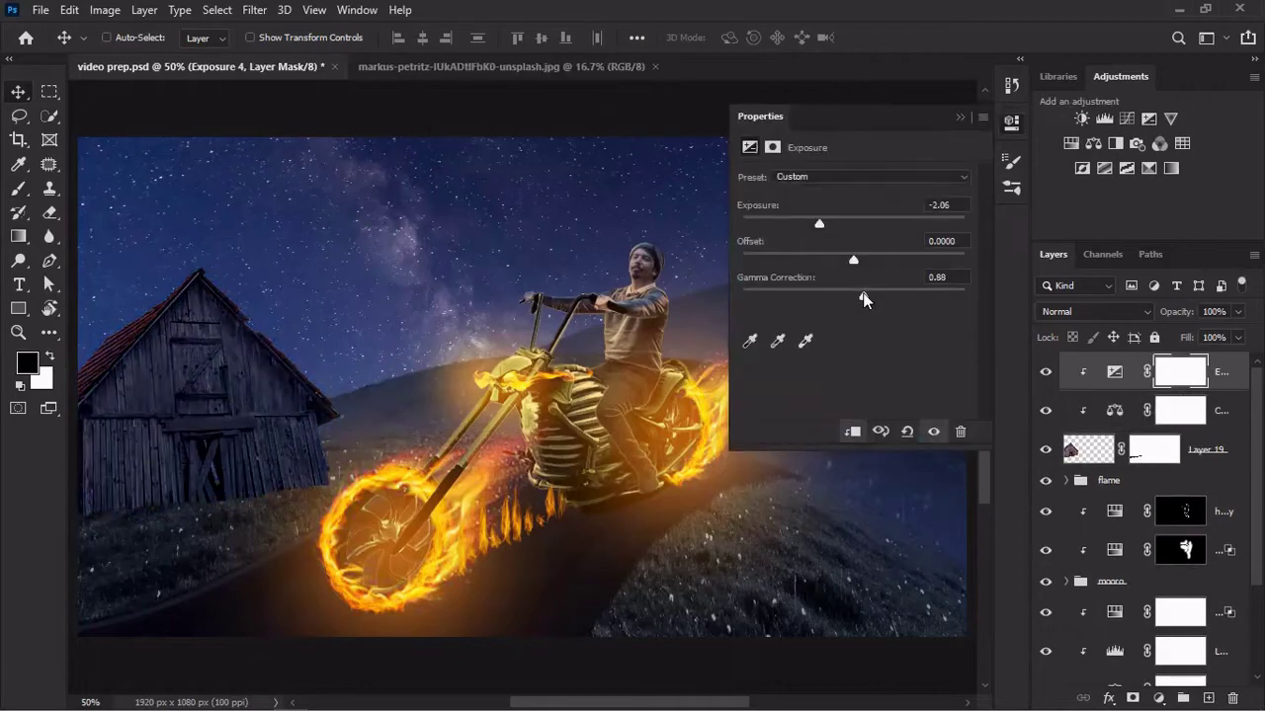
{"action": "right_click", "coordinate": [887, 495]}
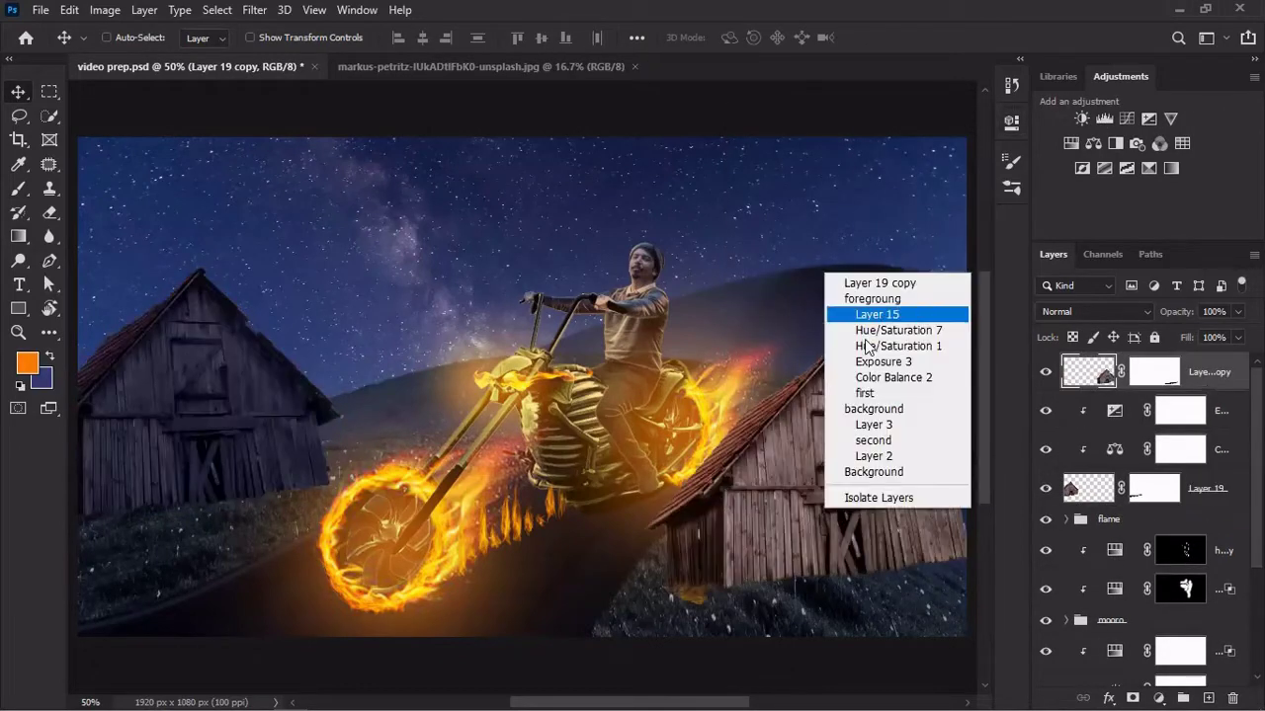
{"action": "key", "text": "ctrl+t"}
{"action": "left_click_drag", "start_coordinate": [751, 395], "coordinate": [903, 409]}
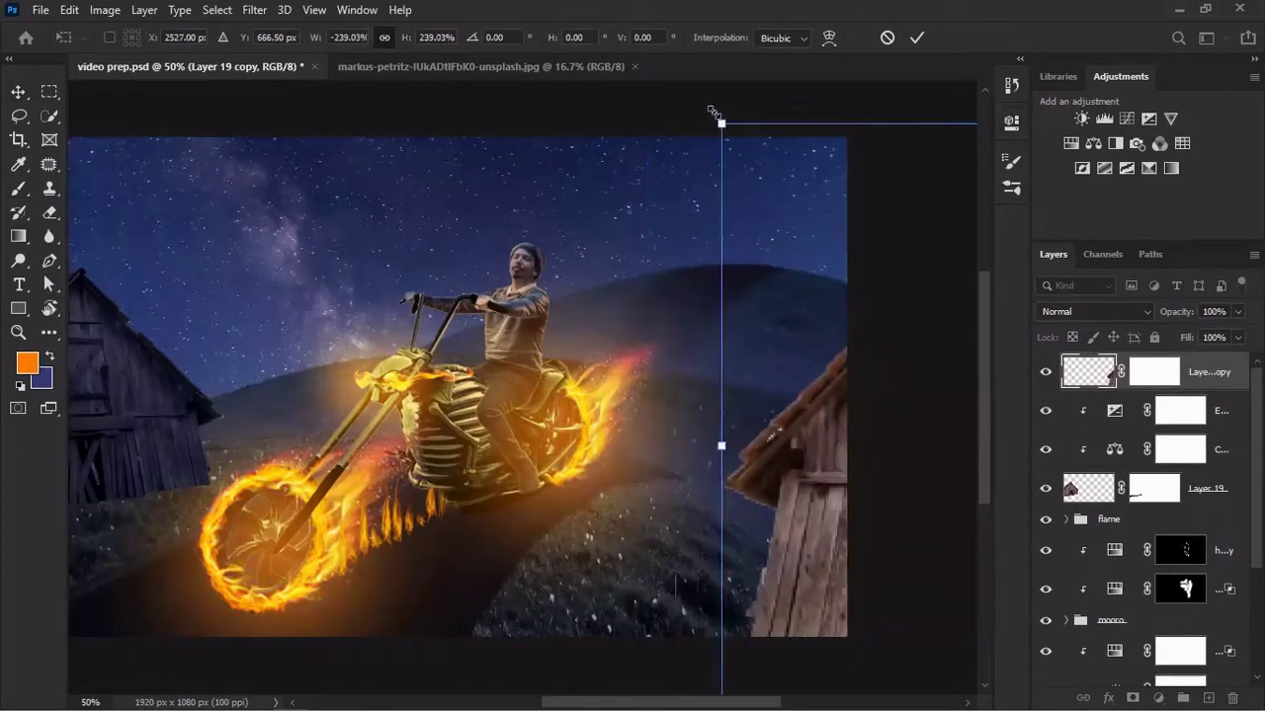
{"action": "key", "text": "Return"}
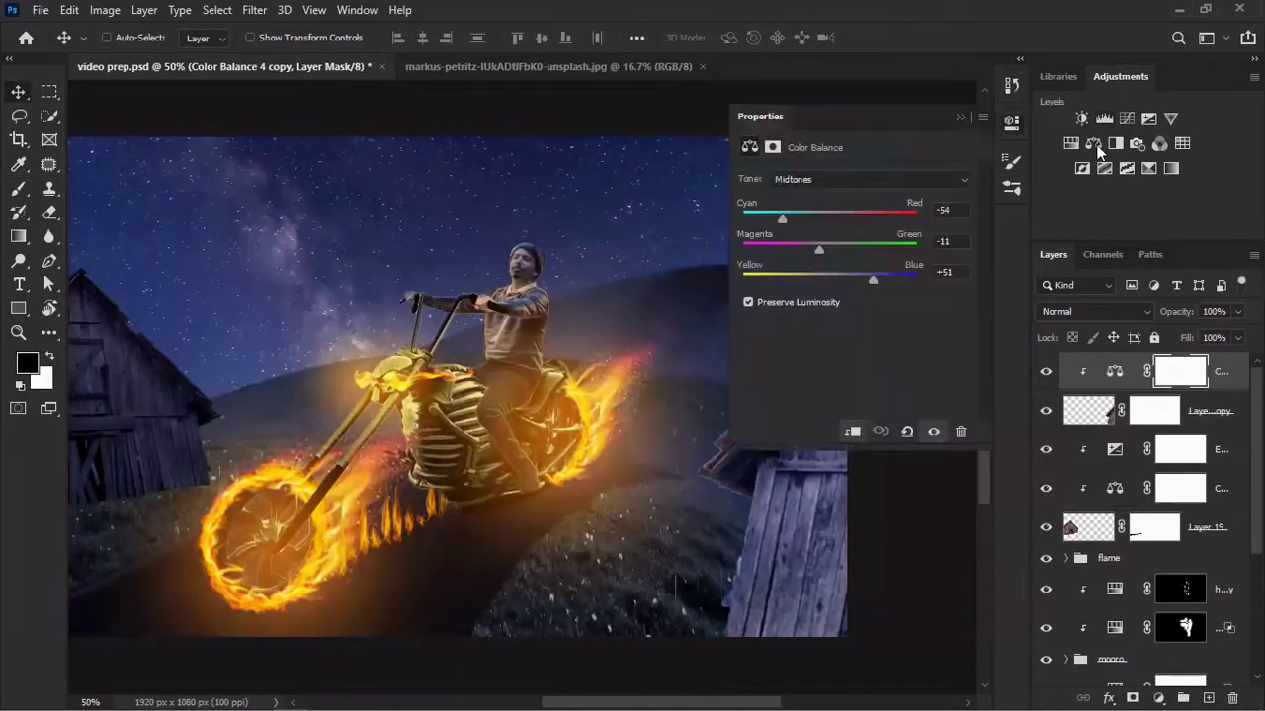
Group the barn layers and adjust the lightness of the warm Hue/Saturation tint.
{"action": "key", "text": "ctrl+g"}
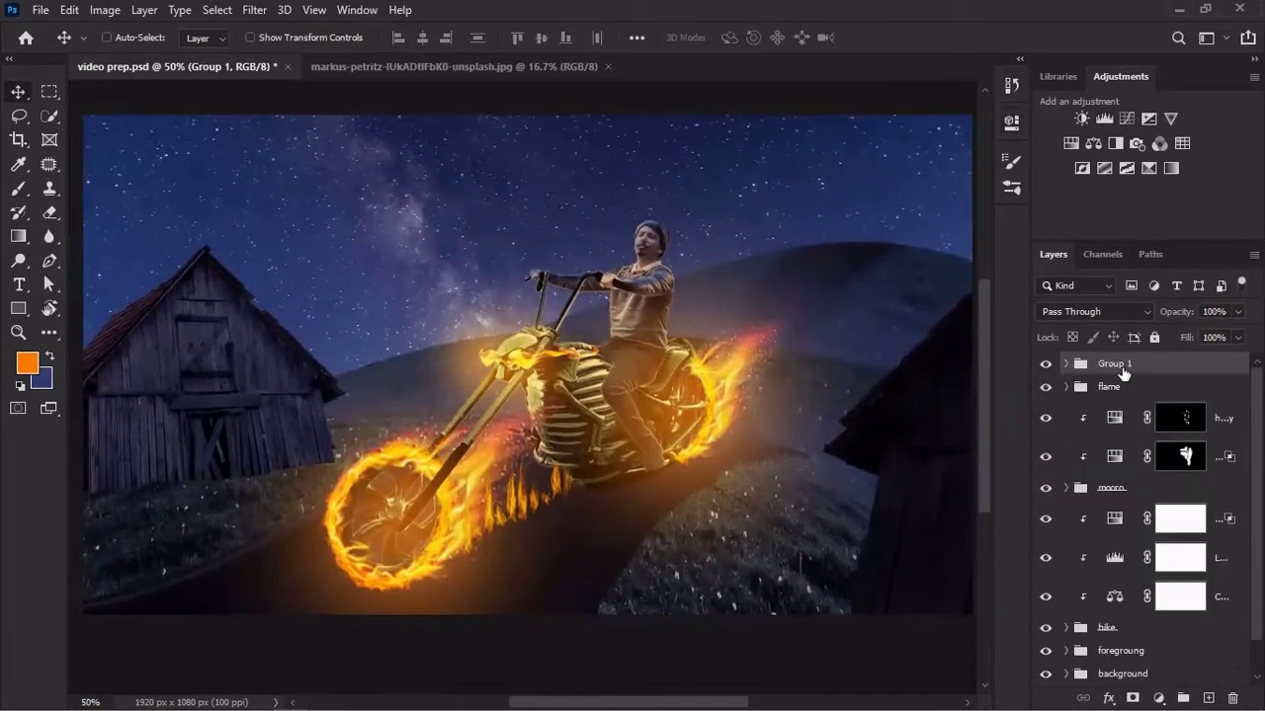
{"action": "left_click_drag", "start_coordinate": [1029, 388], "coordinate": [989, 415]}
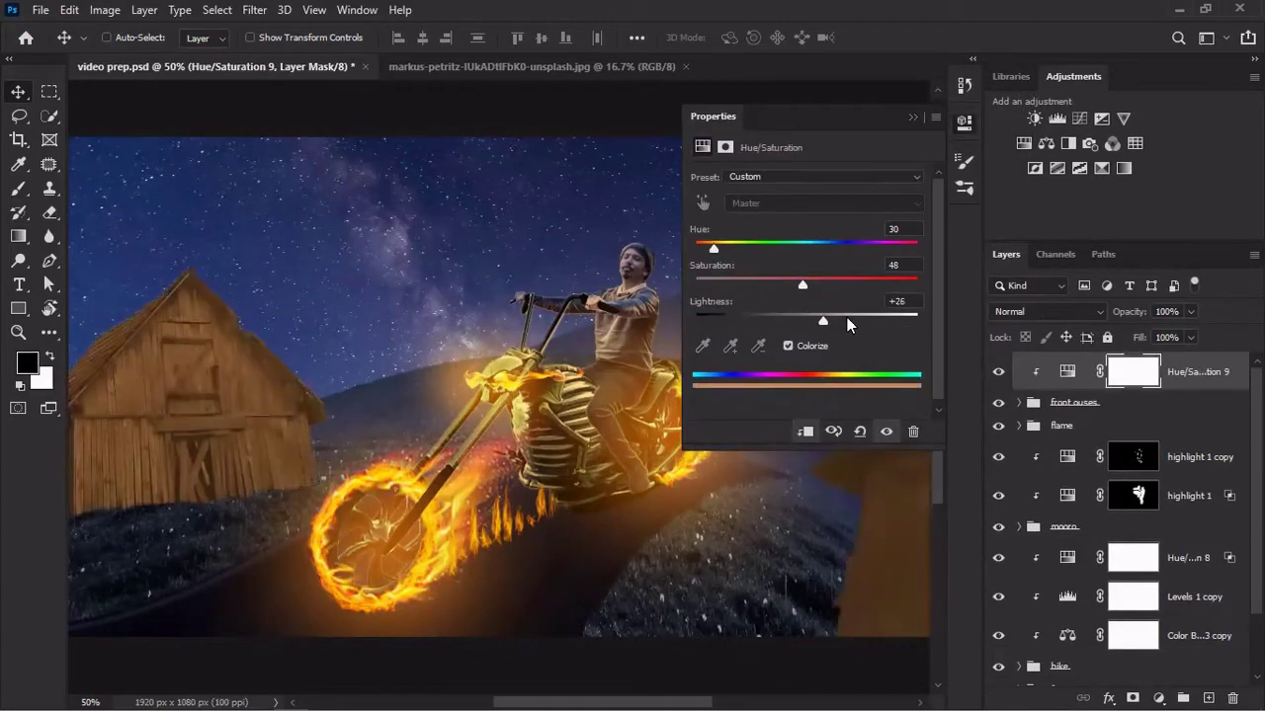
{"action": "mouse_move", "coordinate": [846, 318]}
{"action": "left_mouse_down"}
{"action": "mouse_move", "coordinate": [901, 318]}
{"action": "mouse_move", "coordinate": [816, 318]}
{"action": "mouse_move", "coordinate": [852, 318]}
{"action": "left_mouse_up"}
Limit the warm tint to lighter tones and paint it onto the left barn's front.
{"action": "left_click_drag", "start_coordinate": [678, 497], "coordinate": [728, 495]}
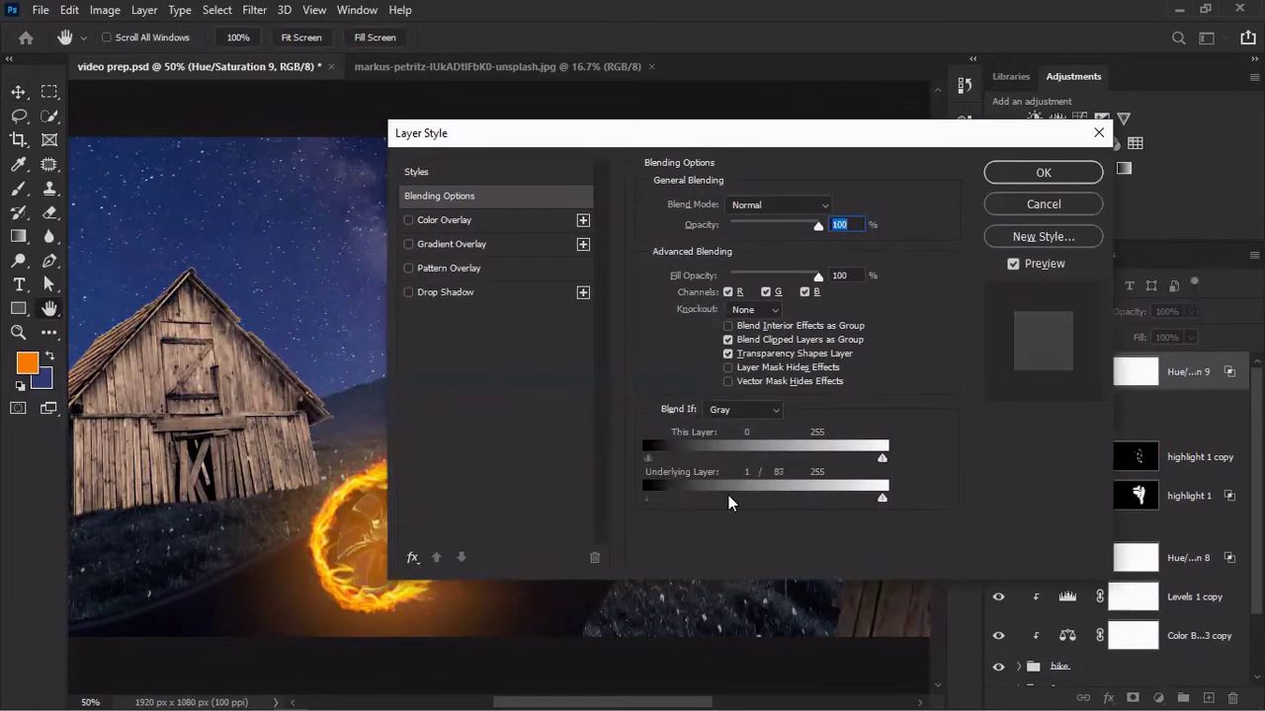
{"action": "key", "text": "Escape"}
{"action": "key", "text": "x"}
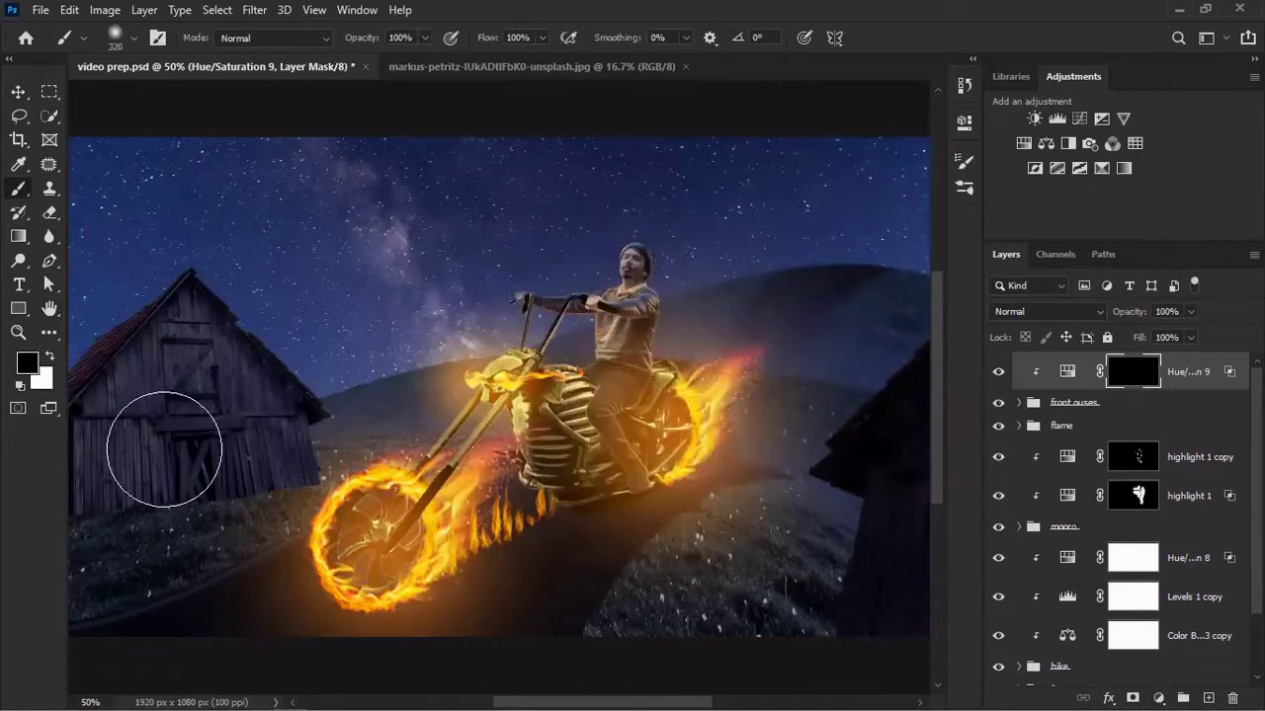
{"action": "left_click_drag", "start_coordinate": [155, 452], "coordinate": [109, 506]}
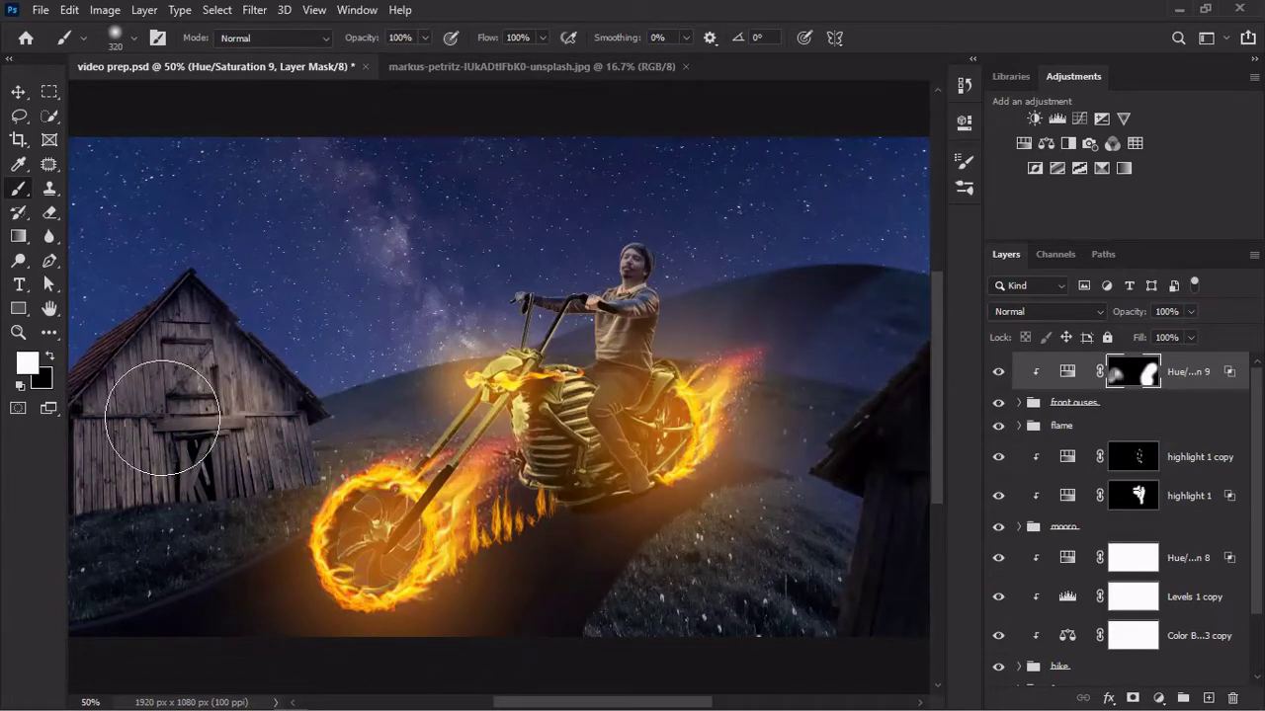
Hide the flame group and the rider's group.
{"action": "key", "text": "v"}
{"action": "left_click", "coordinate": [998, 425]}
{"action": "left_click", "coordinate": [997, 525]}
Duplicate Layer 14's flame row, apply its mask, then flip, rotate and warp it along the lower ridge.
{"action": "left_click", "coordinate": [1001, 669]}
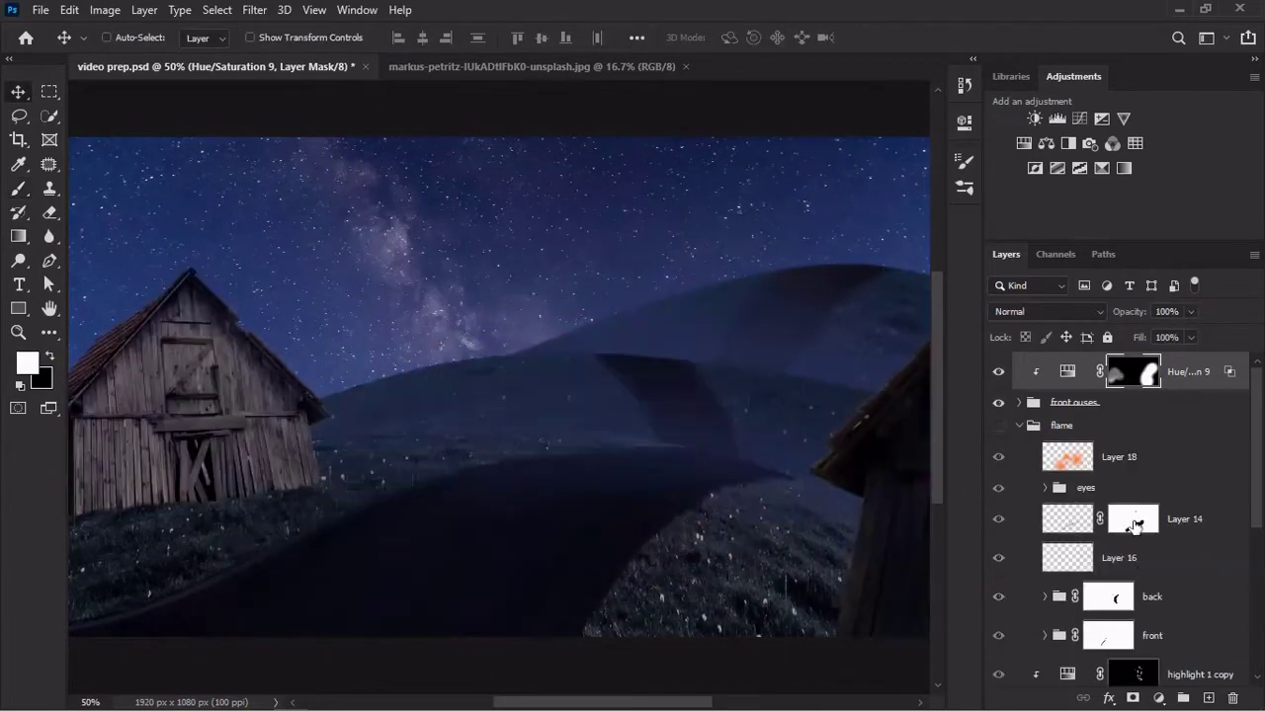
{"action": "left_click_drag", "start_coordinate": [1132, 372], "coordinate": [1232, 697]}
{"action": "left_click", "coordinate": [704, 281]}
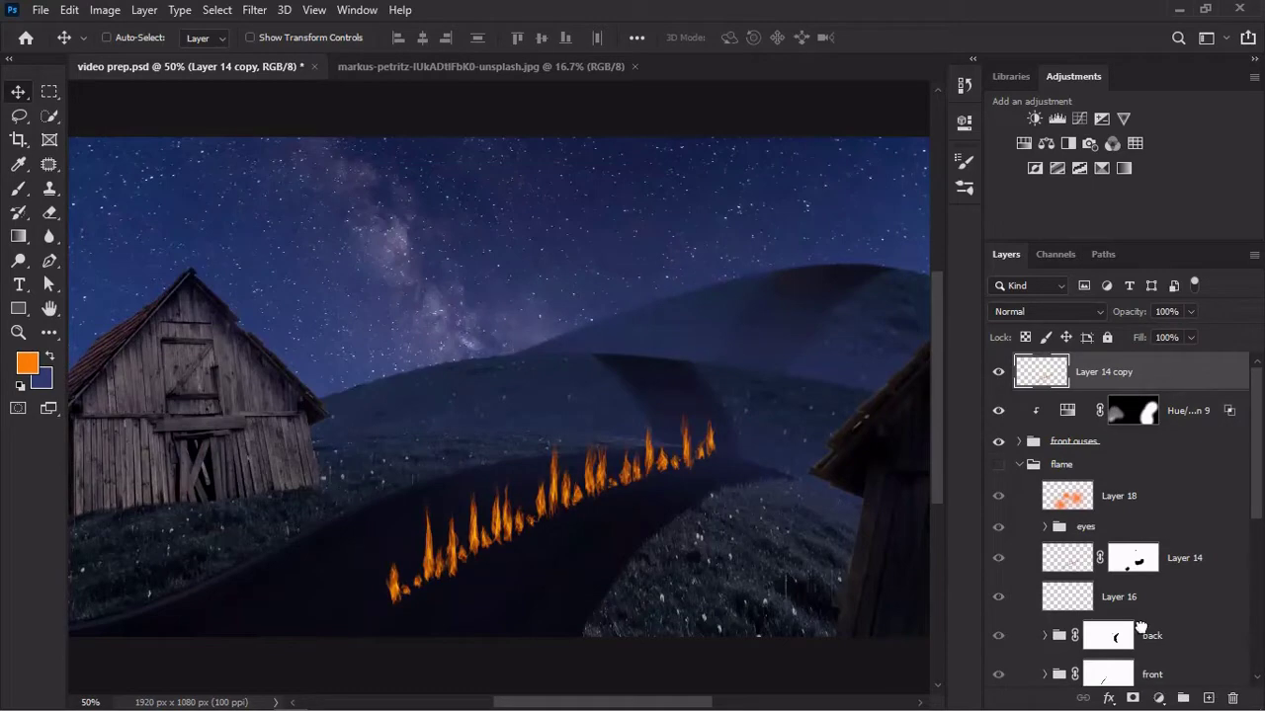
{"action": "right_click", "coordinate": [746, 341]}
{"action": "key", "text": "ctrl+t"}
{"action": "right_click", "coordinate": [728, 361]}
{"action": "left_click", "coordinate": [813, 674]}
{"action": "left_click_drag", "start_coordinate": [840, 475], "coordinate": [620, 309]}
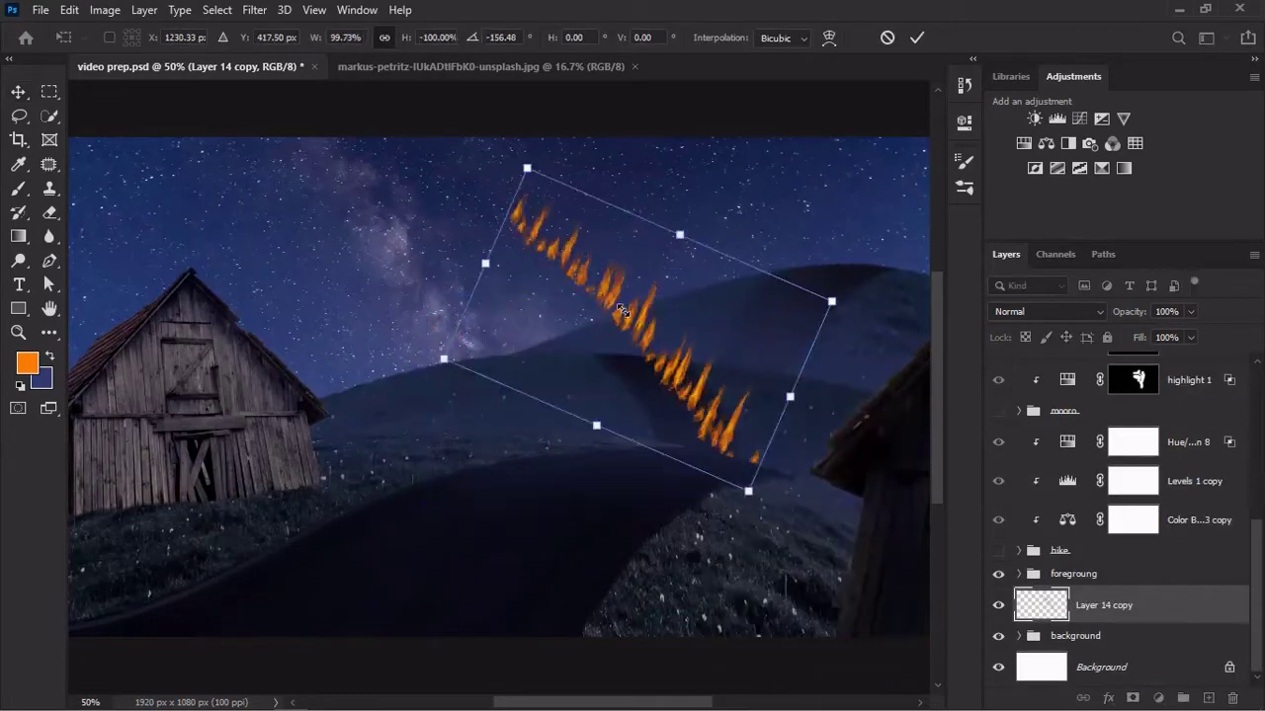
{"action": "mouse_move", "coordinate": [748, 491]}
{"action": "left_mouse_down"}
{"action": "mouse_move", "coordinate": [697, 396]}
{"action": "mouse_move", "coordinate": [668, 391]}
{"action": "left_mouse_up"}
{"action": "key", "text": "Return"}
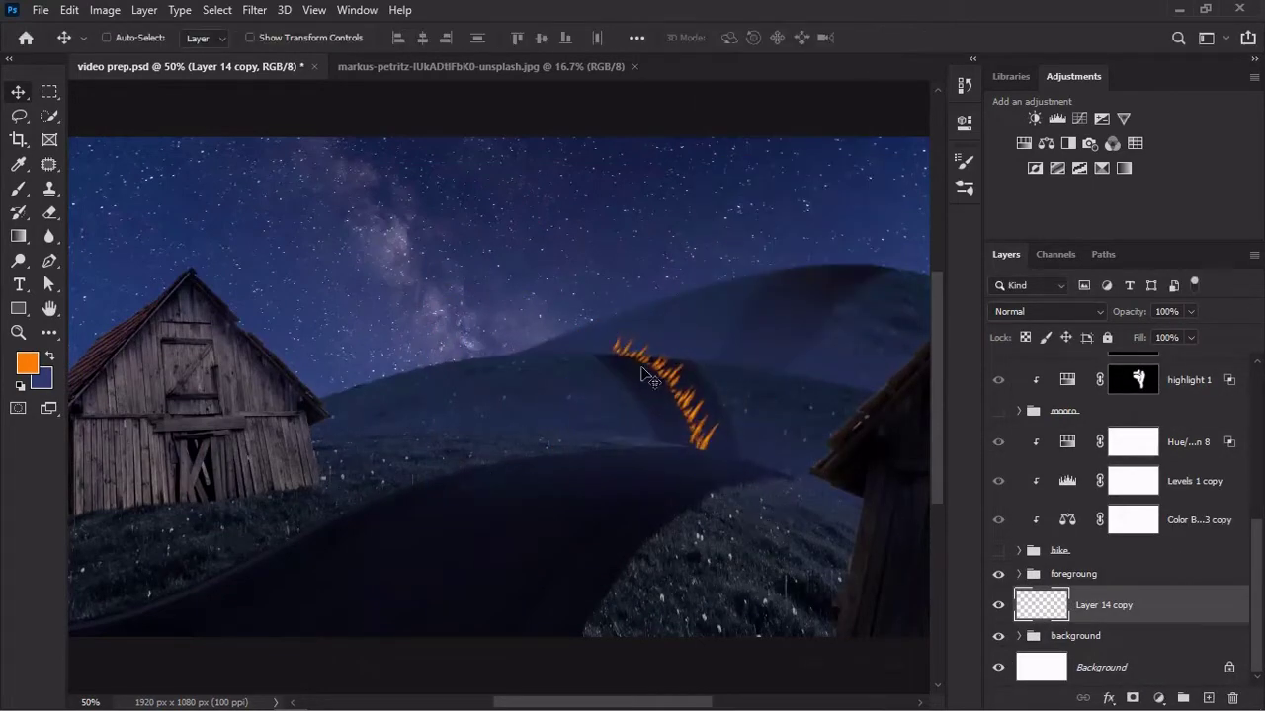
{"action": "left_click", "coordinate": [1132, 697]}
Duplicate the flame line, flip it vertically and rotate it onto the upper ridge.
{"action": "key", "text": "ctrl+1"}
{"action": "key", "text": "ctrl+j"}
{"action": "mouse_move", "coordinate": [487, 445]}
{"action": "left_mouse_down"}
{"action": "mouse_move", "coordinate": [644, 326]}
{"action": "mouse_move", "coordinate": [691, 269]}
{"action": "left_mouse_up"}
{"action": "key", "text": "ctrl+t"}
{"action": "right_click", "coordinate": [612, 269]}
{"action": "left_click", "coordinate": [632, 595]}
{"action": "left_click_drag", "start_coordinate": [835, 107], "coordinate": [847, 93]}
{"action": "key", "text": "Return"}
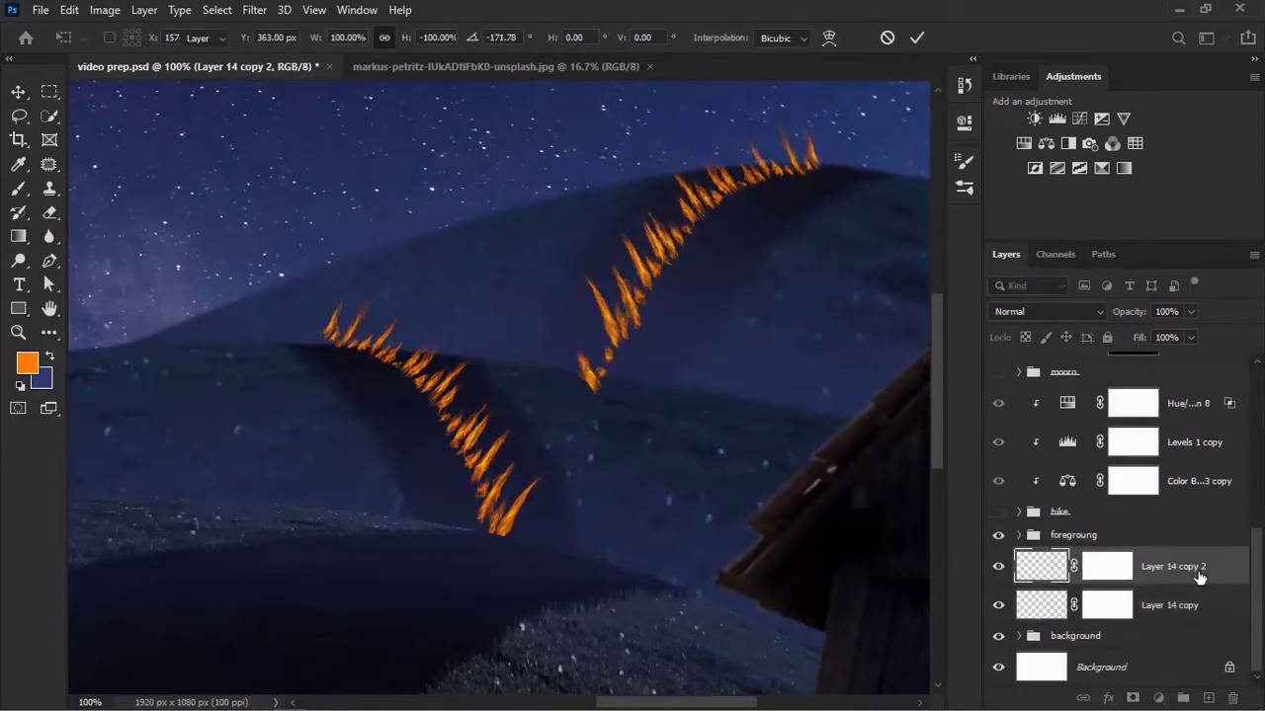
Move both flame layers into the background group.
{"action": "left_click_drag", "start_coordinate": [1173, 604], "coordinate": [1075, 675]}
{"action": "left_click_drag", "start_coordinate": [1166, 506], "coordinate": [987, 437]}
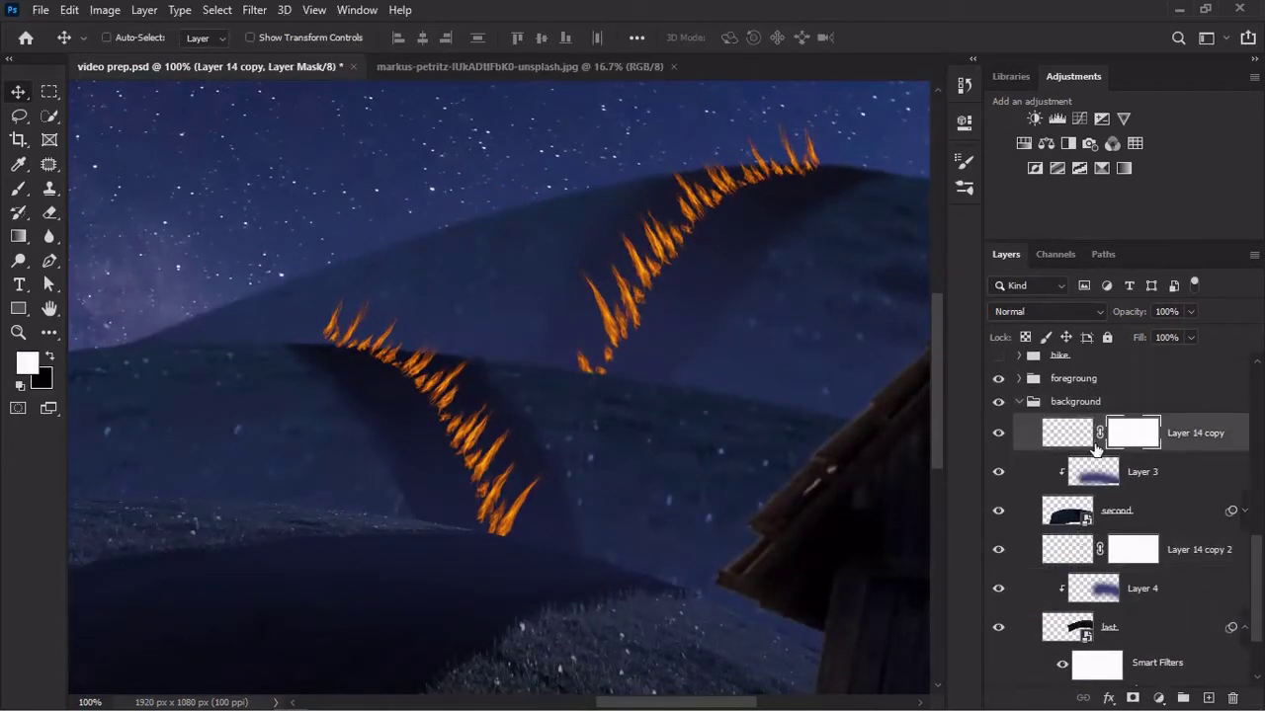
{"action": "key", "text": "b"}
{"action": "key", "text": "x"}
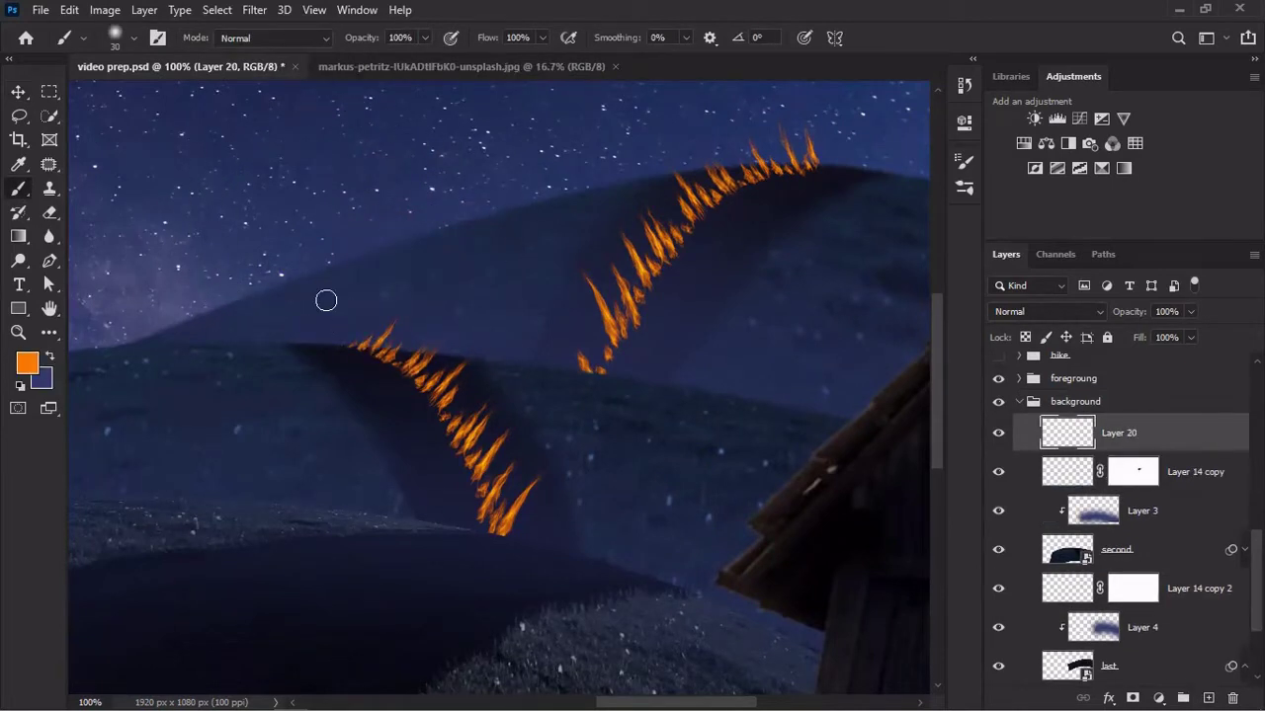
Paint a masked orange glow over the lower flames, blended Linear Dodge (Add) at 15%.
{"action": "left_click_drag", "start_coordinate": [390, 343], "coordinate": [514, 513]}
{"action": "left_click", "coordinate": [1047, 312]}
{"action": "left_click", "coordinate": [1032, 489]}
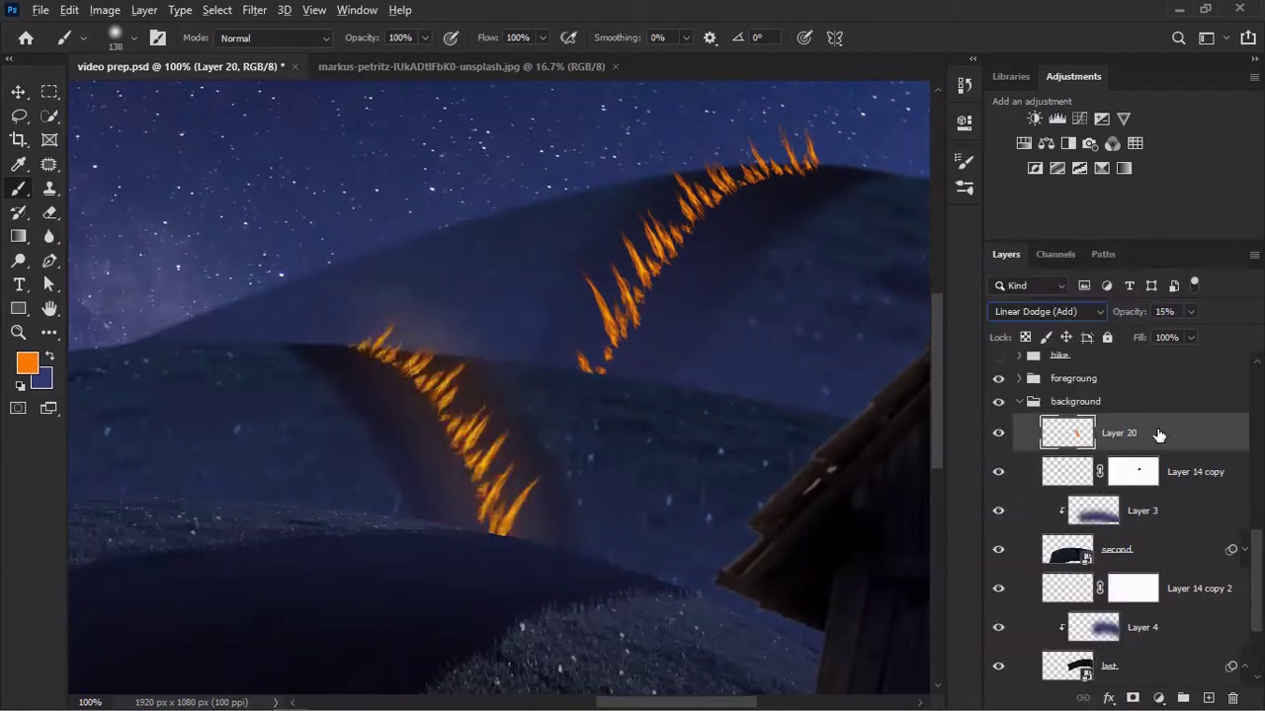
{"action": "key", "text": "ctrl+backslash"}
{"action": "key", "text": "d"}
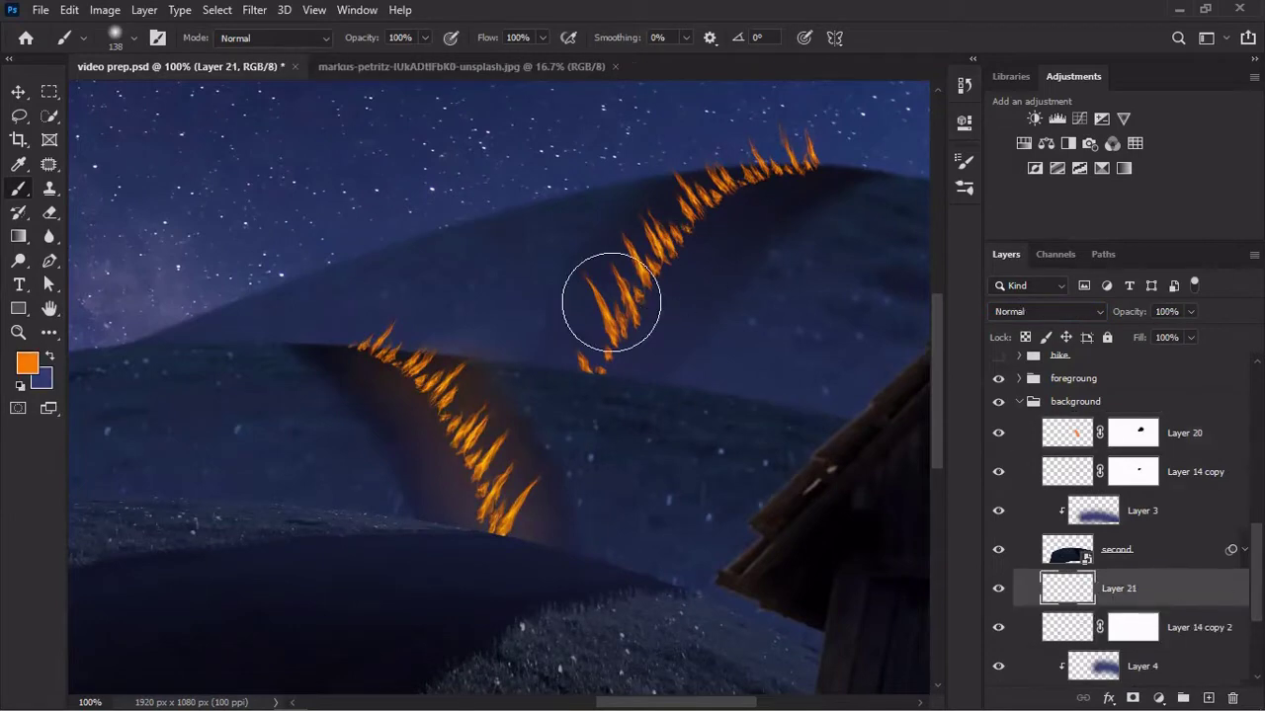
Add an upper-ridge orange glow at Linear Dodge 49% opacity, masking the excess above the ridge.
{"action": "left_click_drag", "start_coordinate": [583, 351], "coordinate": [815, 134]}
{"action": "left_click", "coordinate": [1047, 311]}
{"action": "left_click", "coordinate": [1044, 429]}
{"action": "left_click_drag", "start_coordinate": [1129, 311], "coordinate": [1095, 311]}
{"action": "left_click", "coordinate": [1132, 697]}
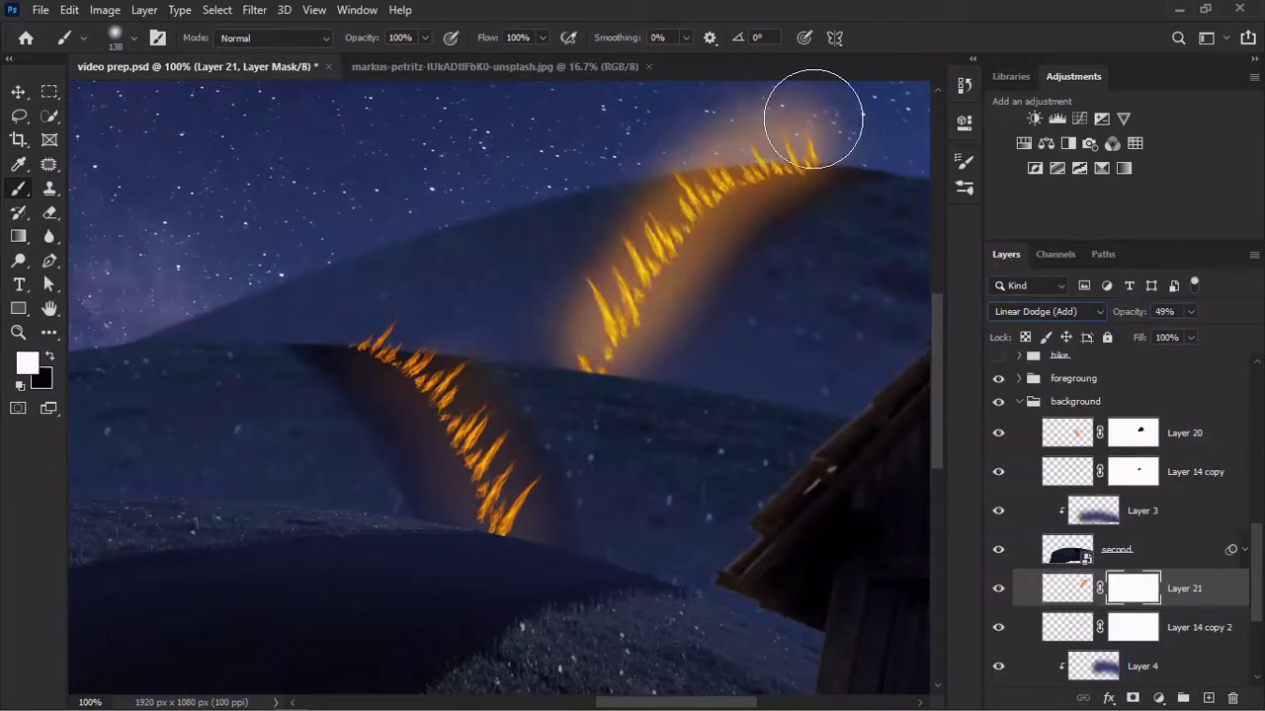
{"action": "left_click_drag", "start_coordinate": [804, 112], "coordinate": [715, 93]}
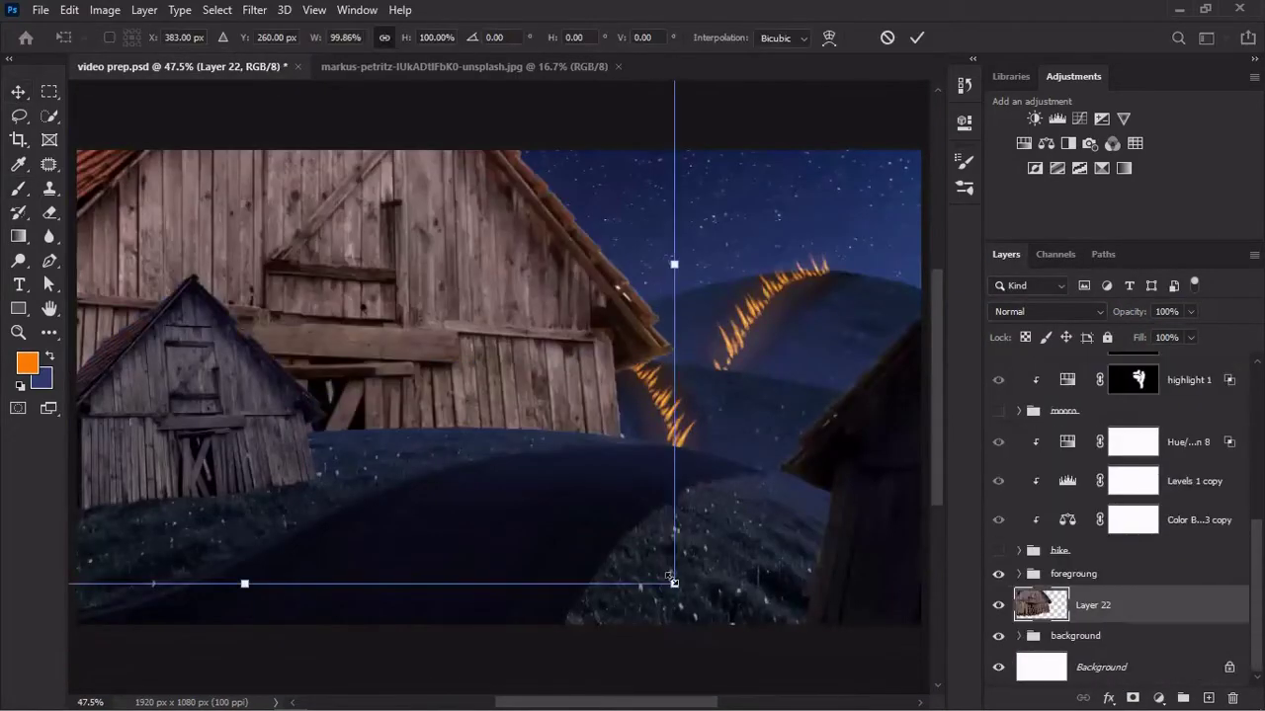
Shrink and tilt the barn onto the hillside and place a copy lower down the hill.
{"action": "mouse_move", "coordinate": [674, 582]}
{"action": "left_mouse_down"}
{"action": "mouse_move", "coordinate": [325, 317]}
{"action": "mouse_move", "coordinate": [509, 405]}
{"action": "left_mouse_up"}
{"action": "key", "text": "ctrl+1"}
{"action": "key", "text": "Return"}
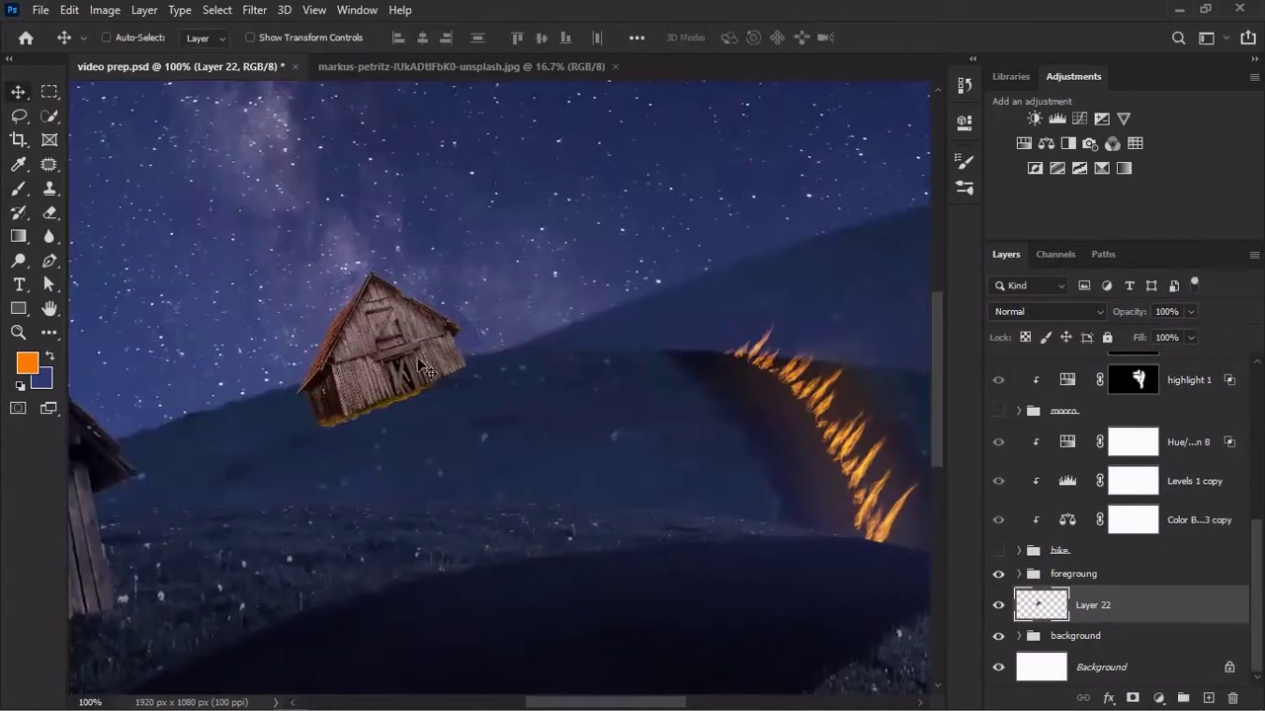
{"action": "scroll", "coordinate": [491, 377], "scroll_direction": "right", "scroll_amount": 3}
{"action": "mouse_move", "coordinate": [245, 335]}
{"action": "left_mouse_down"}
{"action": "mouse_move", "coordinate": [393, 435]}
{"action": "mouse_move", "coordinate": [676, 213]}
{"action": "left_mouse_up"}
{"action": "key", "text": "ctrl+t"}
{"action": "key", "text": "Return"}
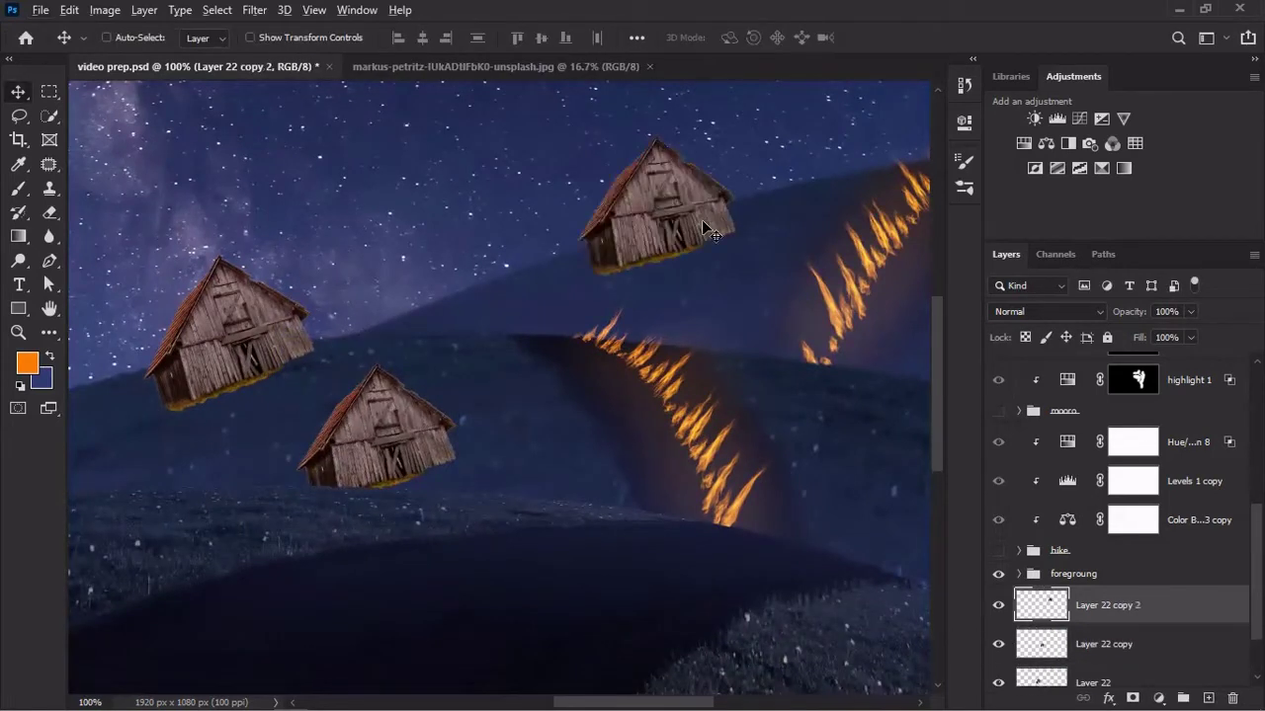
Place third and fourth barn copies higher up the hill and move the barns into the background group.
{"action": "key", "text": "ctrl+t"}
{"action": "scroll", "coordinate": [692, 296], "scroll_direction": "right", "scroll_amount": 3}
{"action": "mouse_move", "coordinate": [509, 312]}
{"action": "left_mouse_down"}
{"action": "mouse_move", "coordinate": [475, 273]}
{"action": "mouse_move", "coordinate": [452, 317]}
{"action": "left_mouse_up"}
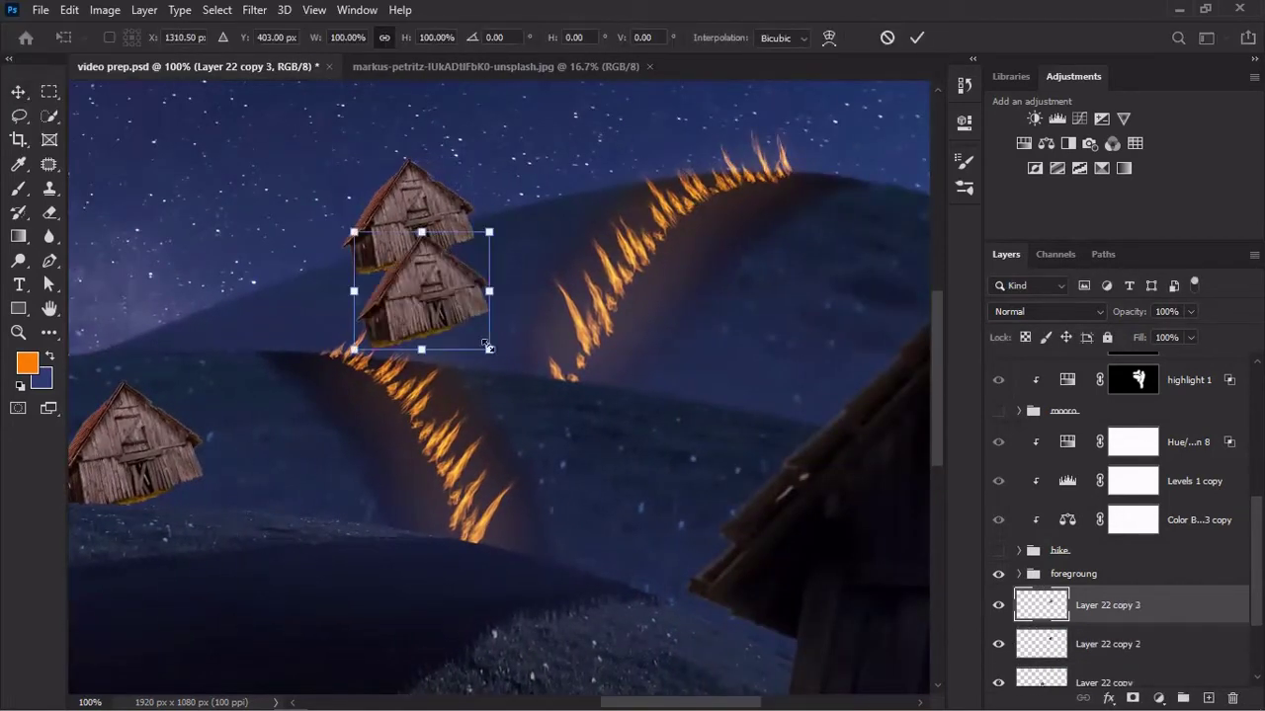
{"action": "key", "text": "Return"}
{"action": "key", "text": "ctrl+j"}
{"action": "left_click_drag", "start_coordinate": [409, 217], "coordinate": [478, 186]}
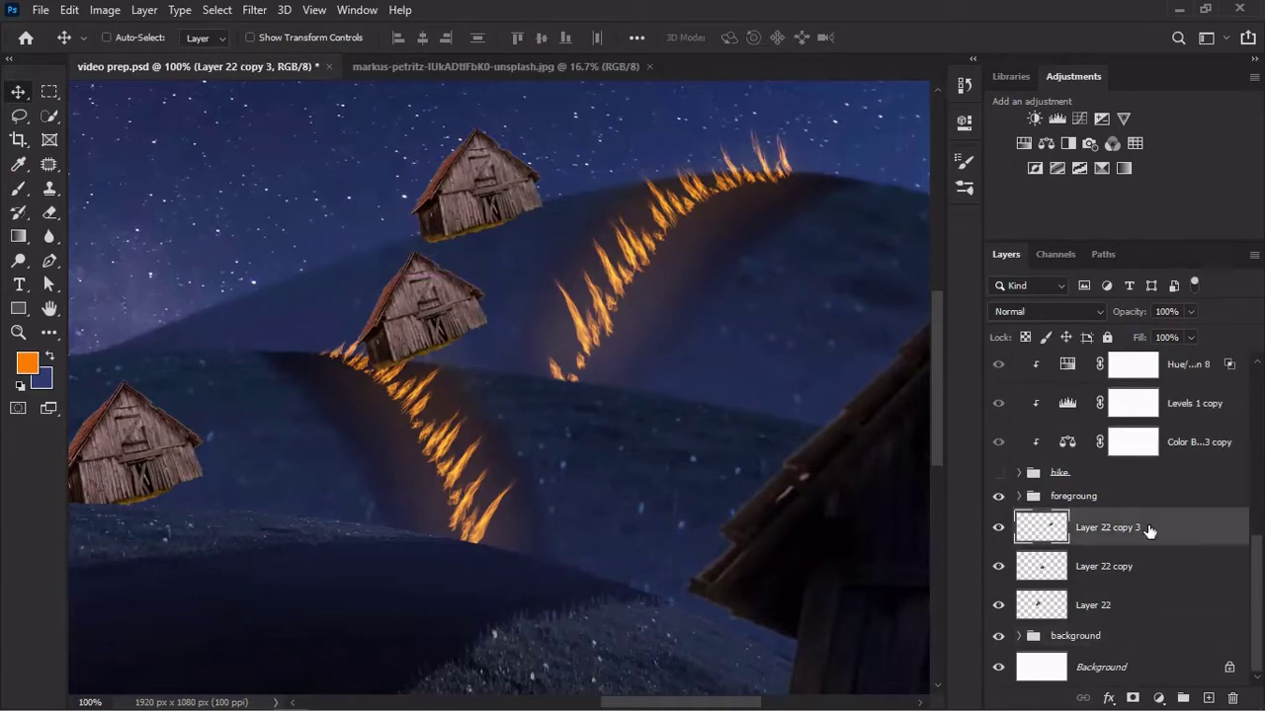
{"action": "left_click", "coordinate": [1107, 488], "text": "shift"}
{"action": "left_click_drag", "start_coordinate": [1106, 488], "coordinate": [1075, 635]}
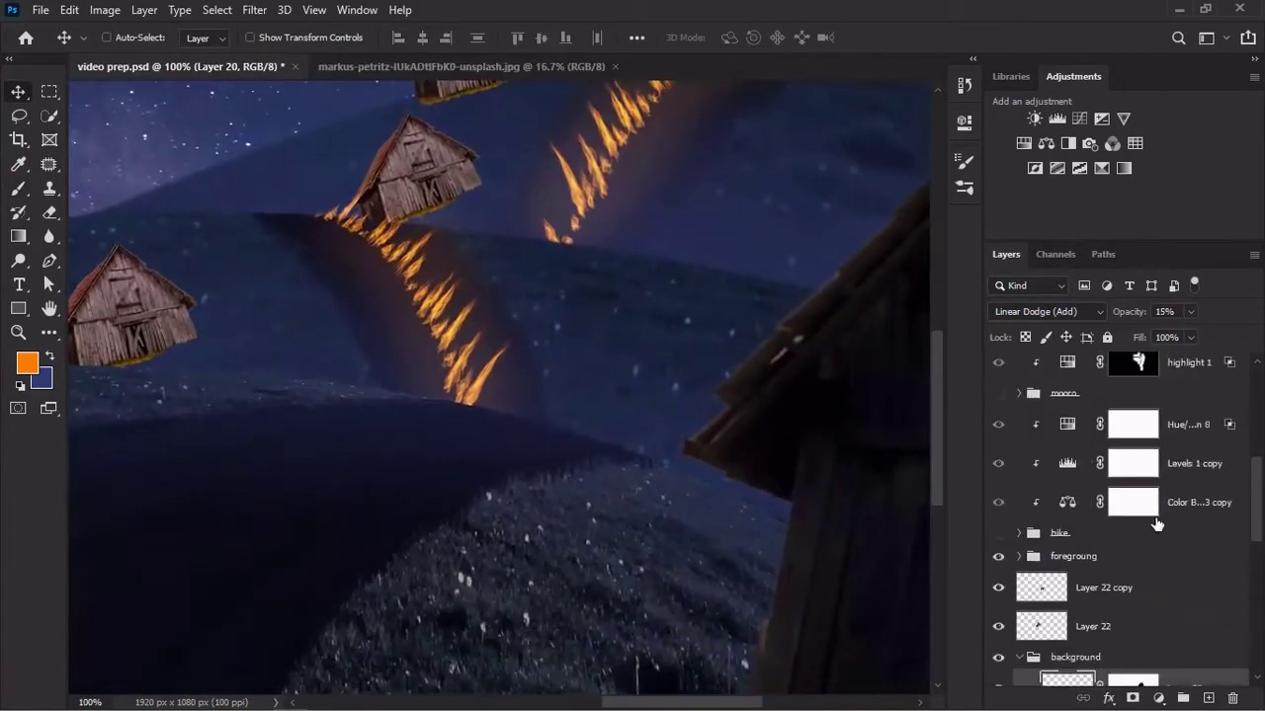
Add a horizontally flipped, rotated barn copy on the hill.
{"action": "left_click", "coordinate": [1106, 587]}
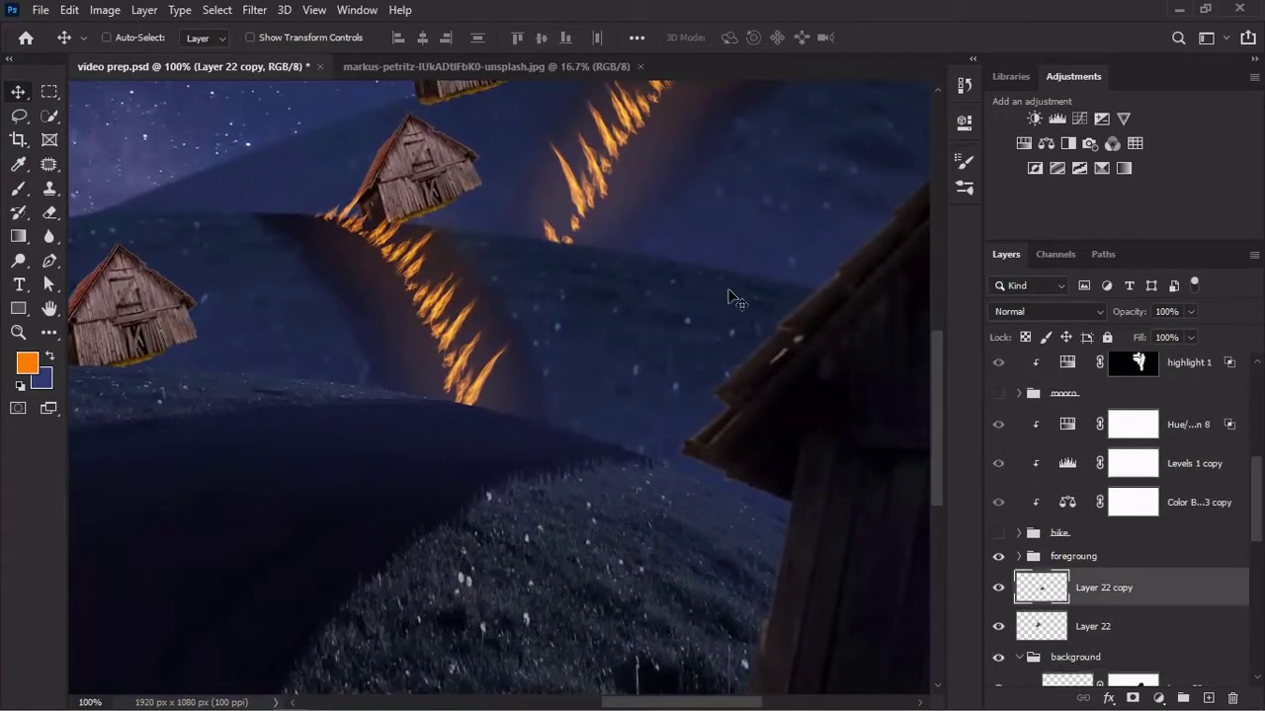
{"action": "key", "text": "ctrl+j"}
{"action": "key", "text": "ctrl+t"}
{"action": "right_click", "coordinate": [672, 242]}
{"action": "left_click", "coordinate": [756, 600]}
{"action": "left_click_drag", "start_coordinate": [751, 333], "coordinate": [716, 356]}
{"action": "key", "text": "Return"}
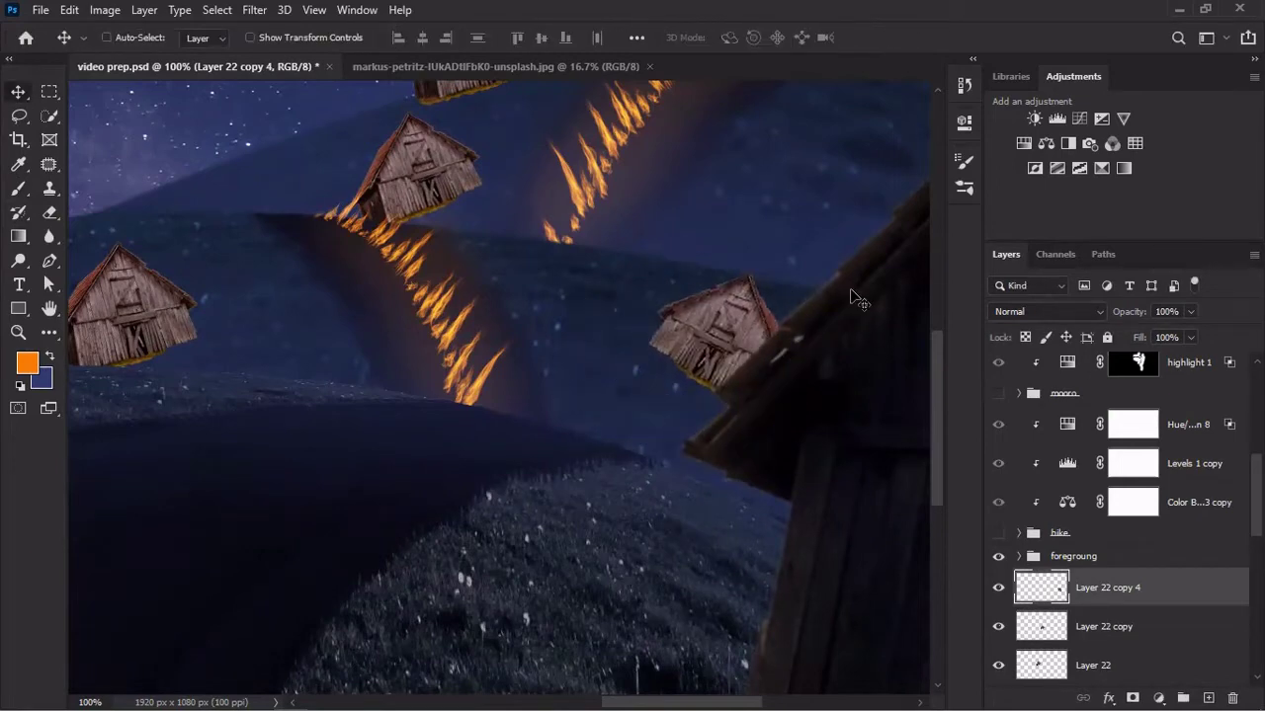
Place another barn copy on the top-right ridge, tilted to follow the slope.
{"action": "key", "text": "ctrl+0"}
{"action": "key", "text": "ctrl+j"}
{"action": "key", "text": "ctrl+t"}
{"action": "left_click_drag", "start_coordinate": [790, 410], "coordinate": [890, 296]}
{"action": "left_click_drag", "start_coordinate": [870, 343], "coordinate": [864, 326]}
{"action": "key", "text": "Return"}
{"action": "left_click", "coordinate": [41, 10]}
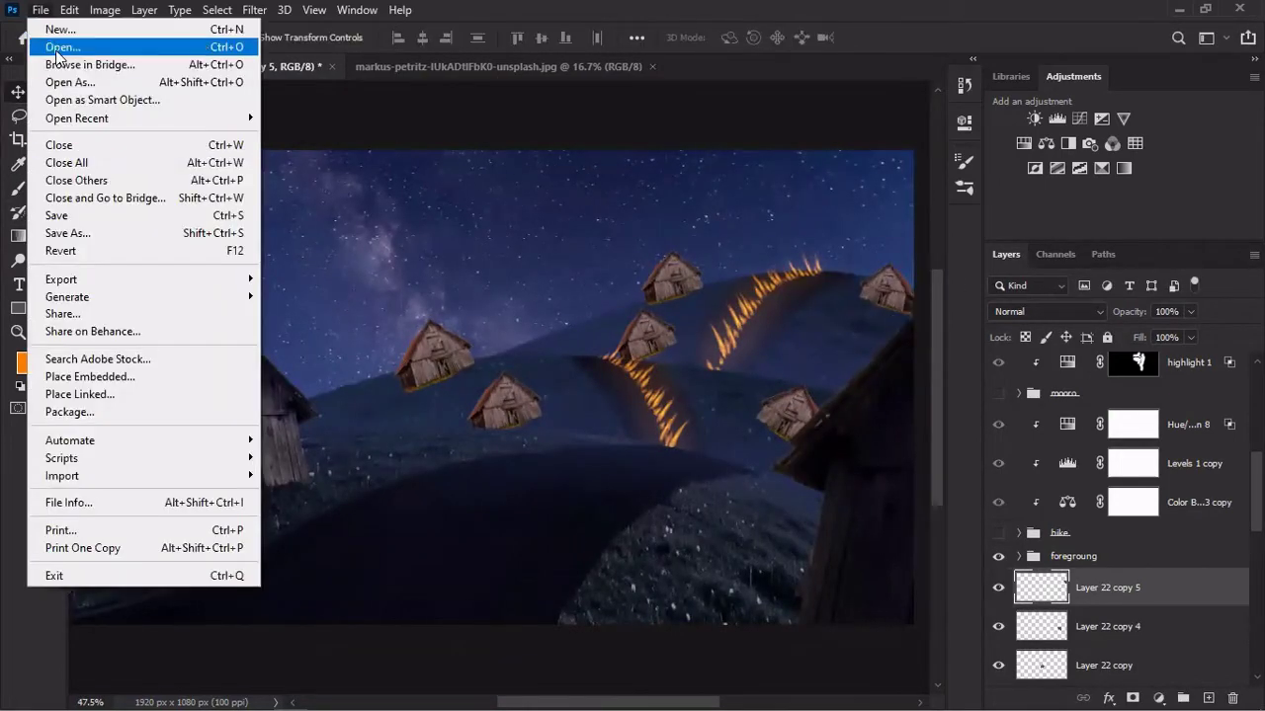
{"action": "left_click", "coordinate": [56, 47]}
Bring the selected white barn into the composite, shrunk and flipped, below the wooden barns.
{"action": "double_click", "coordinate": [404, 204]}
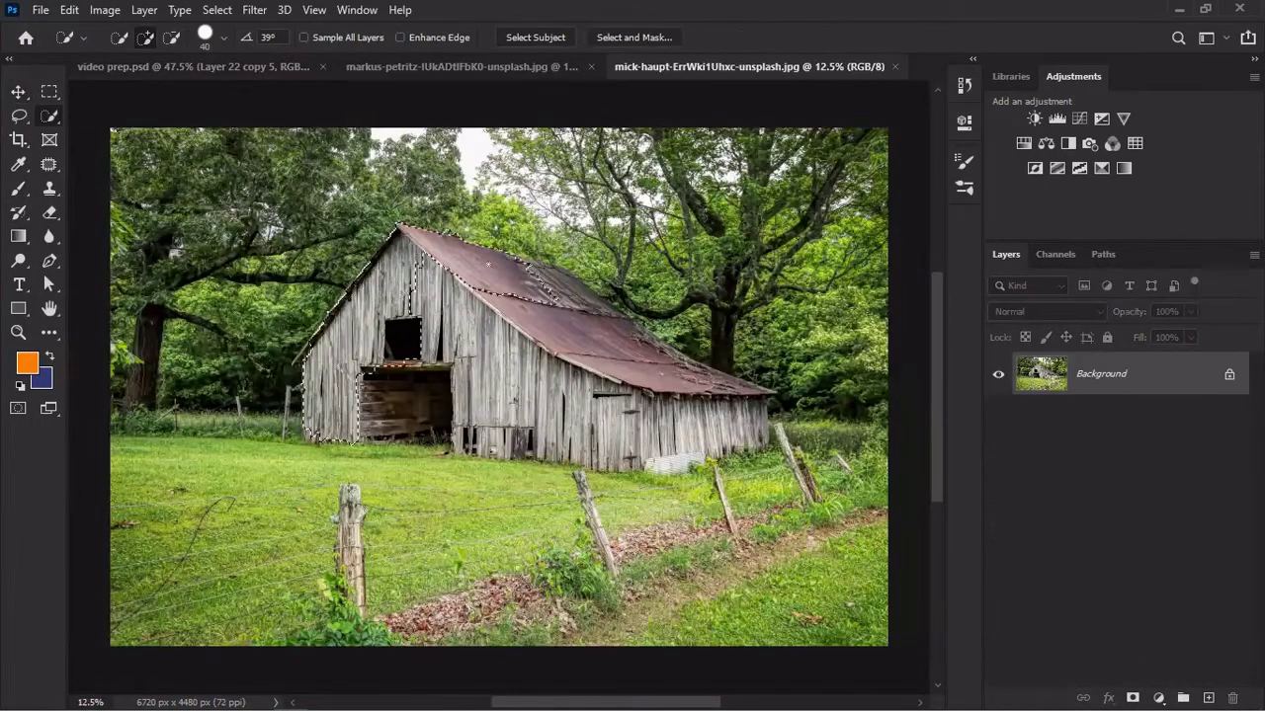
{"action": "key", "text": "v"}
{"action": "mouse_move", "coordinate": [494, 326]}
{"action": "left_mouse_down"}
{"action": "mouse_move", "coordinate": [627, 602]}
{"action": "mouse_move", "coordinate": [751, 415]}
{"action": "left_mouse_up"}
{"action": "key", "text": "ctrl+t"}
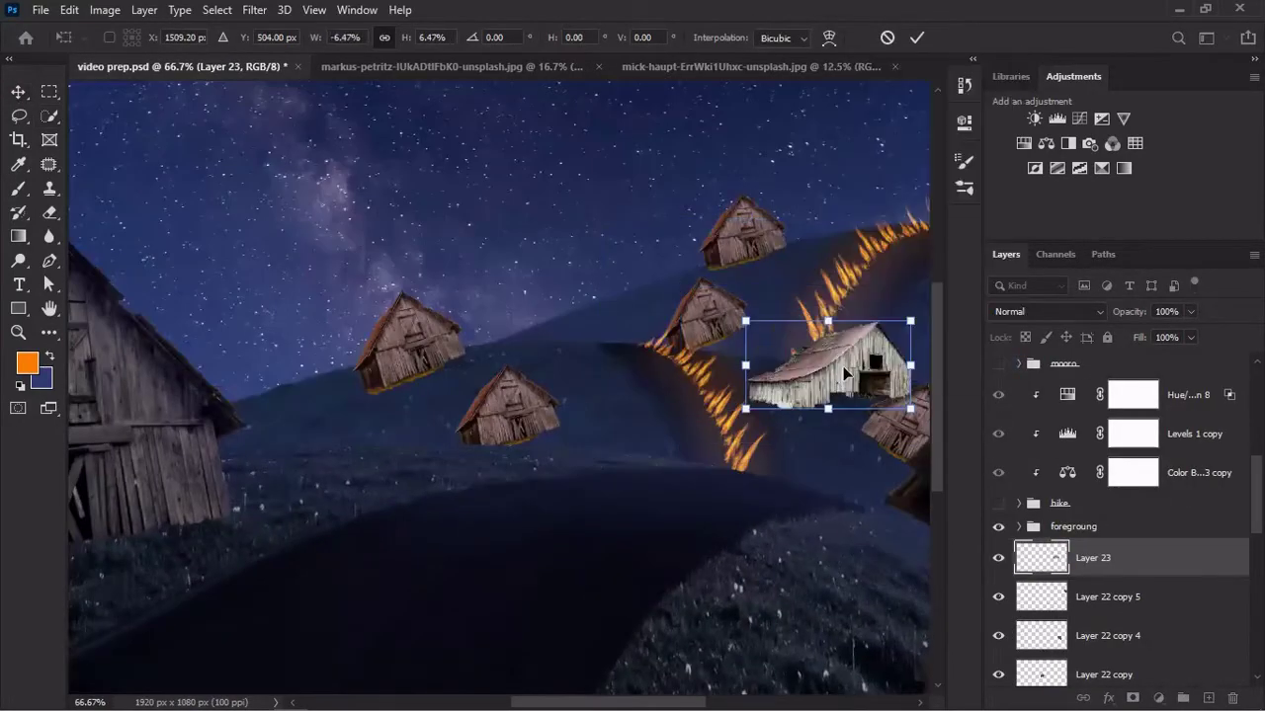
{"action": "left_click_drag", "start_coordinate": [820, 356], "coordinate": [521, 356]}
{"action": "key", "text": "Return"}
{"action": "key", "text": "ctrl+bracketleft"}
{"action": "key", "text": "ctrl+bracketleft"}
{"action": "key", "text": "ctrl+bracketleft"}
{"action": "key", "text": "ctrl+bracketleft"}
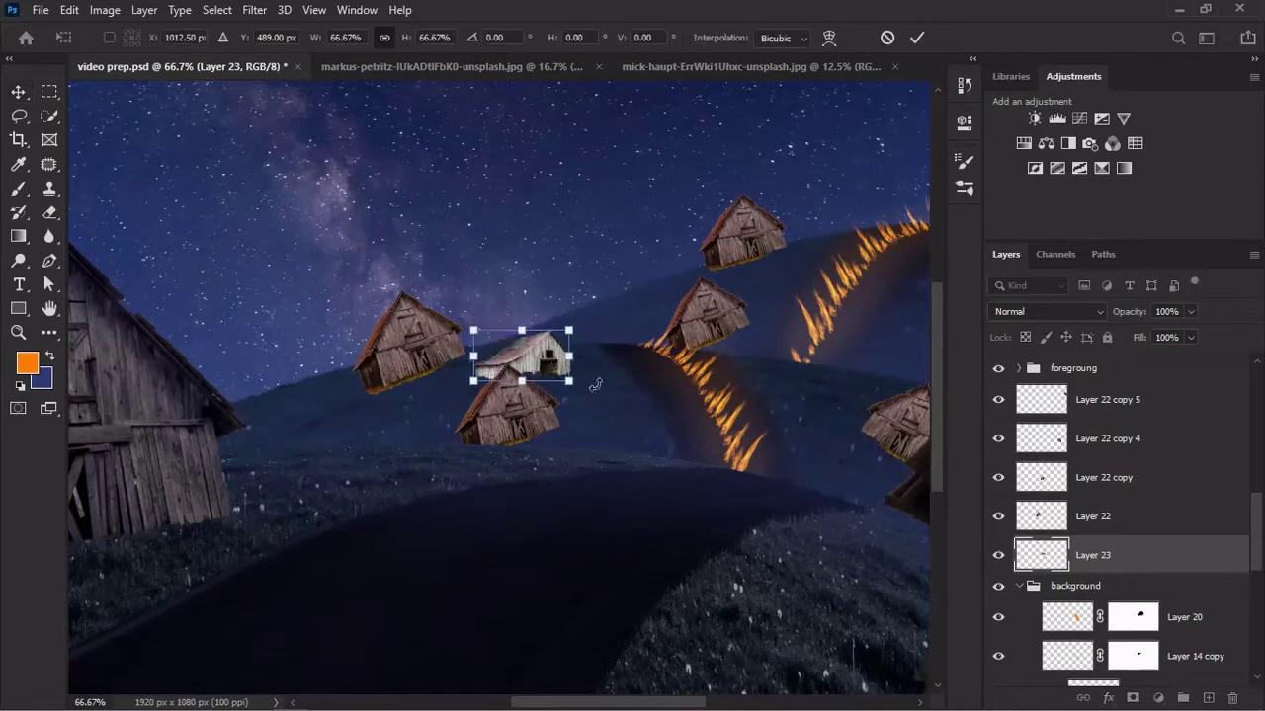
Rename the white barn layer 'house 2' and place a copy on the right hill.
{"action": "double_click", "coordinate": [1099, 555]}
{"action": "type", "text": "house 2"}
{"action": "key", "text": "Return"}
{"action": "key", "text": "ctrl+j"}
{"action": "key", "text": "ctrl+t"}
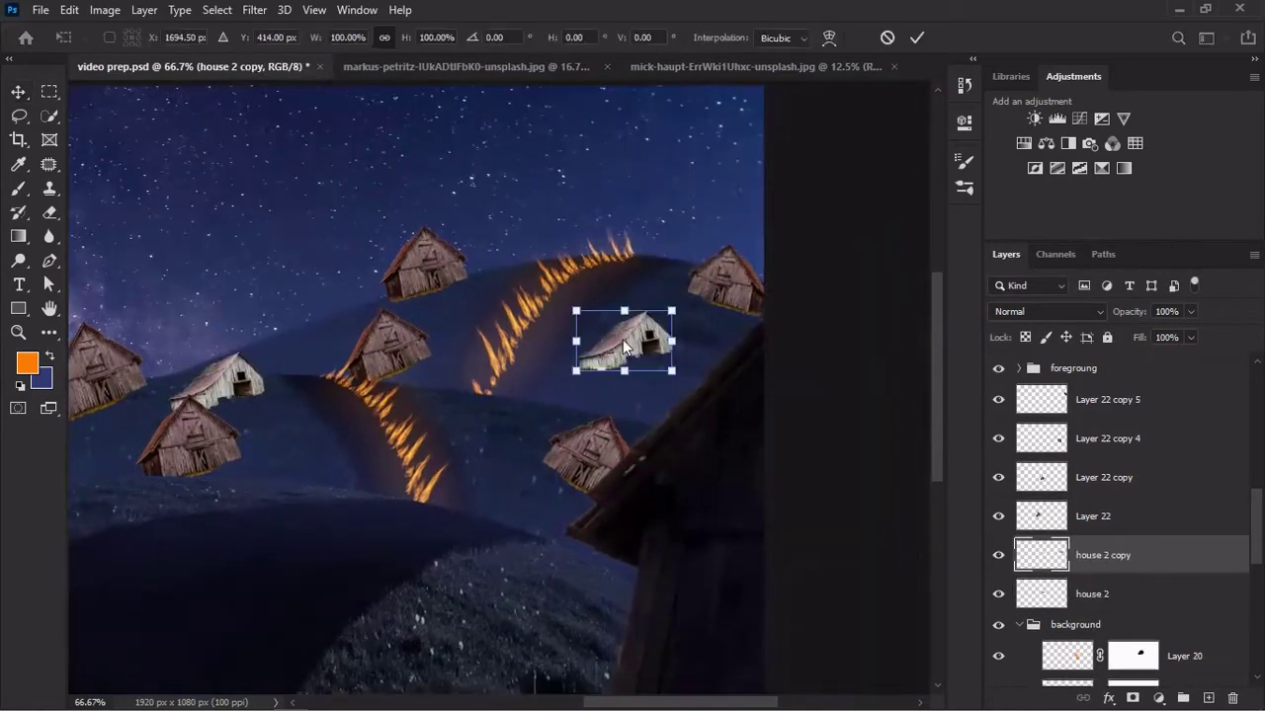
{"action": "mouse_move", "coordinate": [621, 339]}
{"action": "left_mouse_down"}
{"action": "mouse_move", "coordinate": [652, 345]}
{"action": "mouse_move", "coordinate": [499, 405]}
{"action": "left_mouse_up"}
{"action": "key", "text": "Return"}
Group the white barn layers into Group 1.
{"action": "left_click", "coordinate": [1097, 633], "text": "shift"}
{"action": "right_click", "coordinate": [1087, 593]}
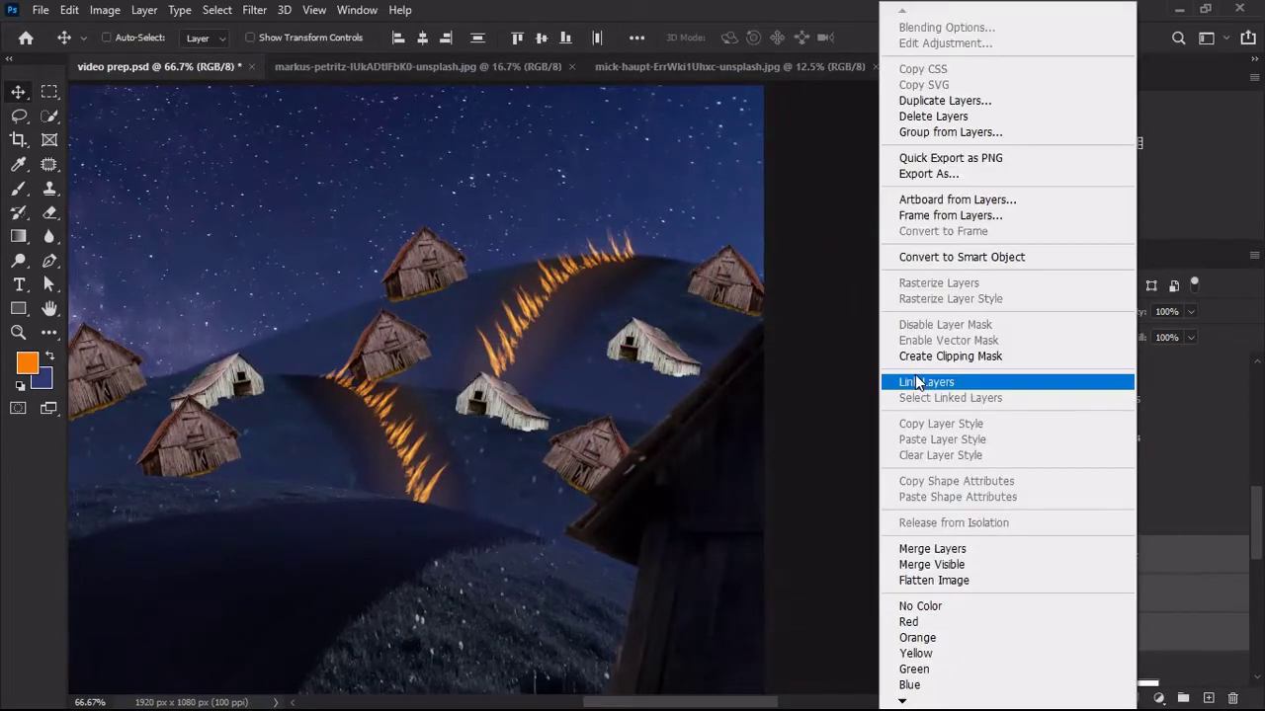
{"action": "key", "text": "ctrl+g"}
{"action": "left_click", "coordinate": [1096, 477], "text": "shift"}
Group the wooden barns, ungroup Group 1, and move house 2 copy below the 'second' hill.
{"action": "left_click", "coordinate": [1096, 437], "text": "shift"}
{"action": "scroll", "coordinate": [1096, 438], "scroll_direction": "down", "scroll_amount": 1}
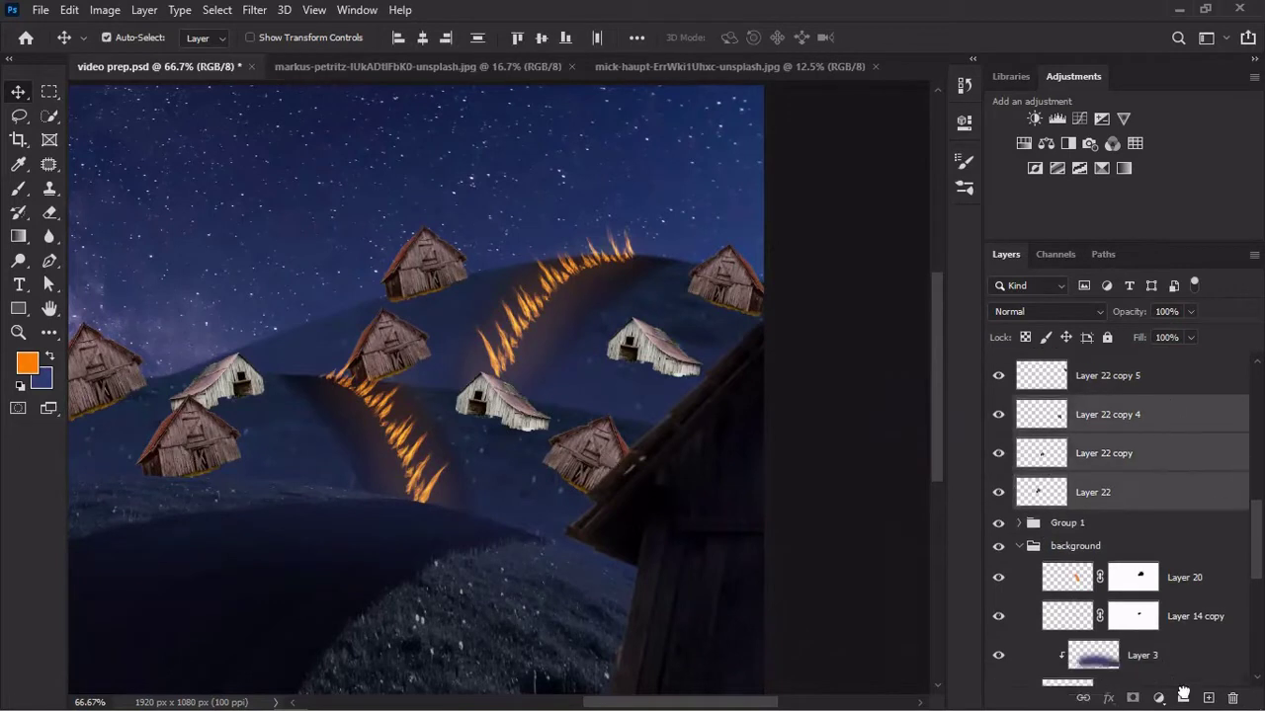
{"action": "key", "text": "ctrl+g"}
{"action": "left_click", "coordinate": [1022, 431]}
{"action": "left_click", "coordinate": [1106, 458]}
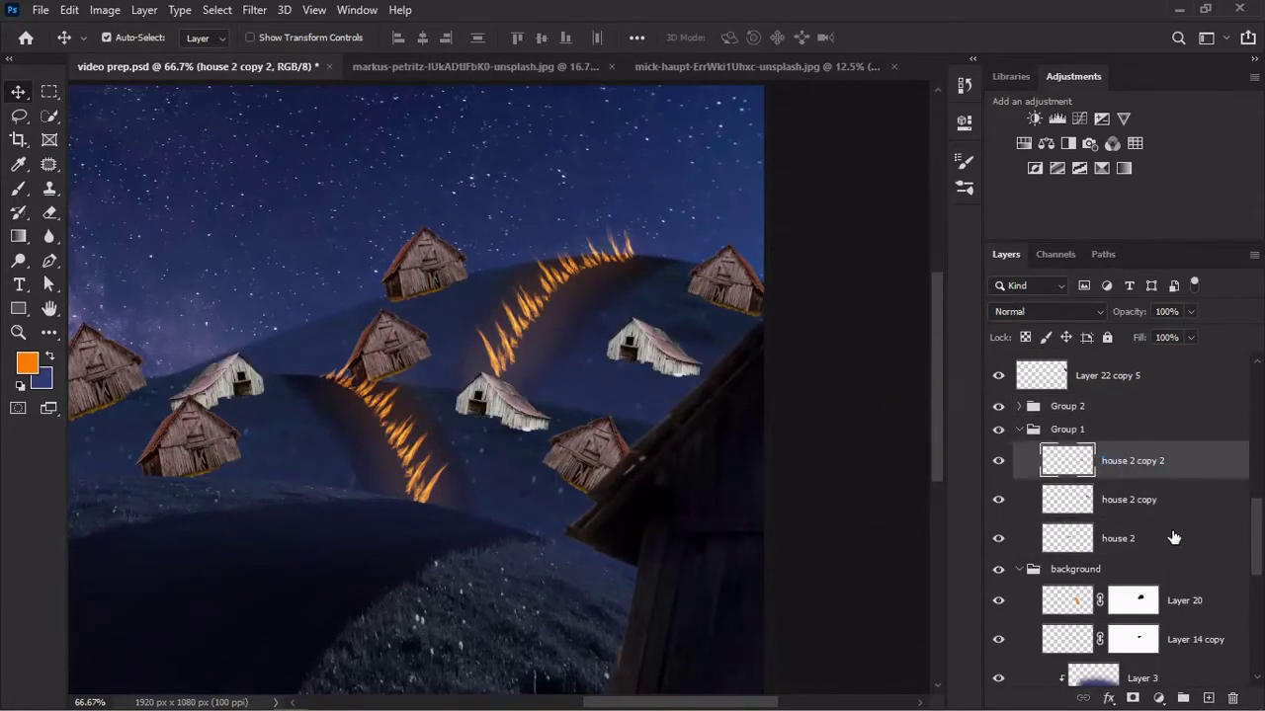
{"action": "key", "text": "ctrl+shift+g"}
{"action": "double_click", "coordinate": [1070, 406]}
{"action": "type", "text": "front housed"}
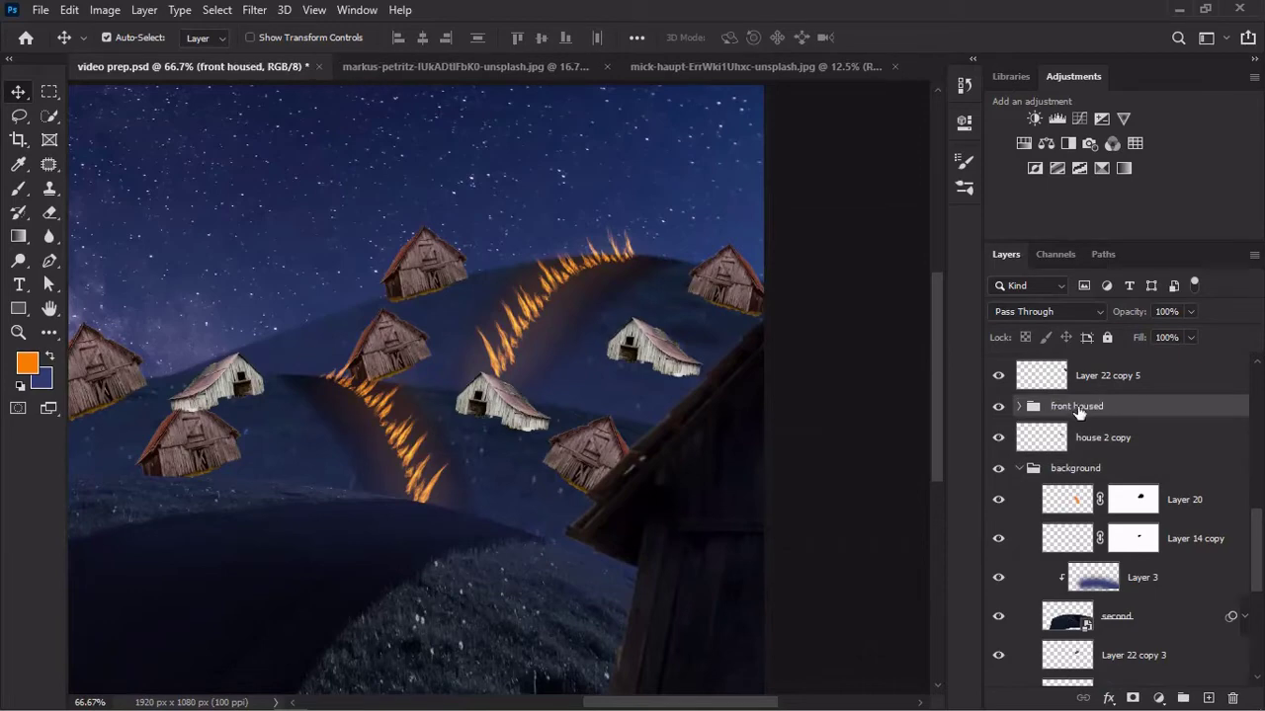
{"action": "left_click_drag", "start_coordinate": [1102, 438], "coordinate": [1116, 593]}
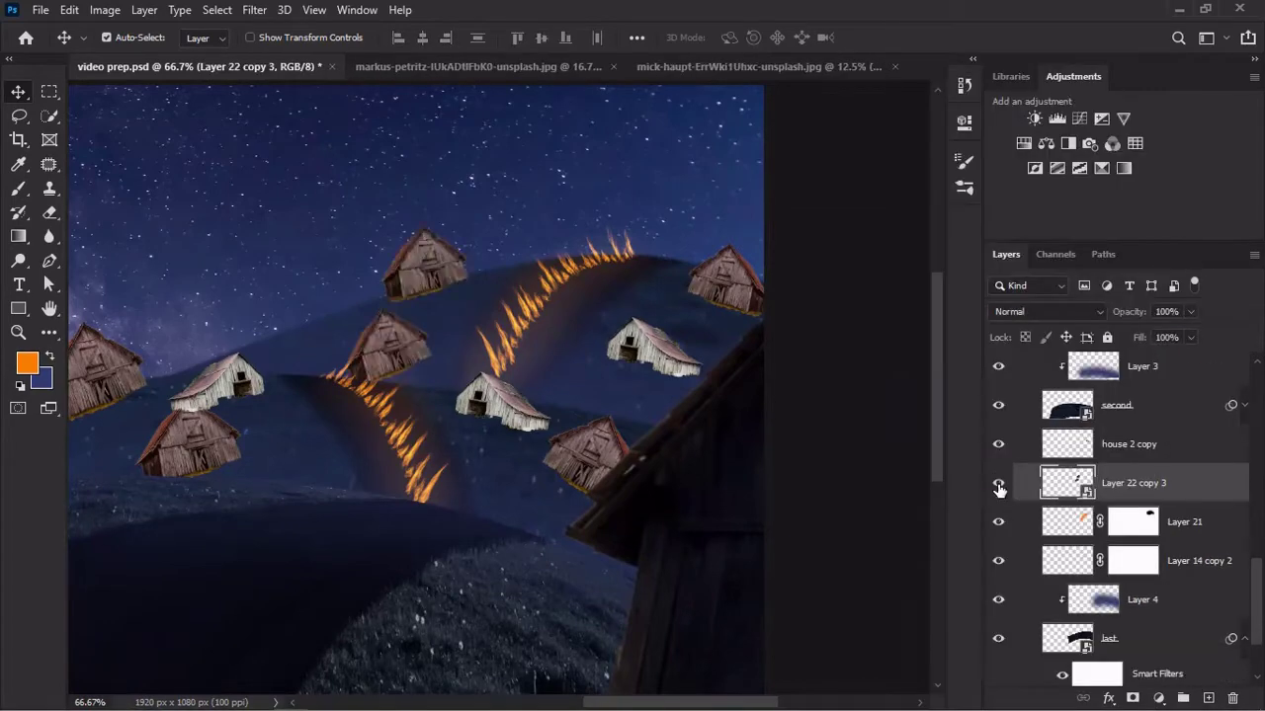
Convert the distant barn to a smart object and apply a gentle Gaussian Blur.
{"action": "right_click", "coordinate": [1126, 374]}
{"action": "left_click", "coordinate": [988, 243]}
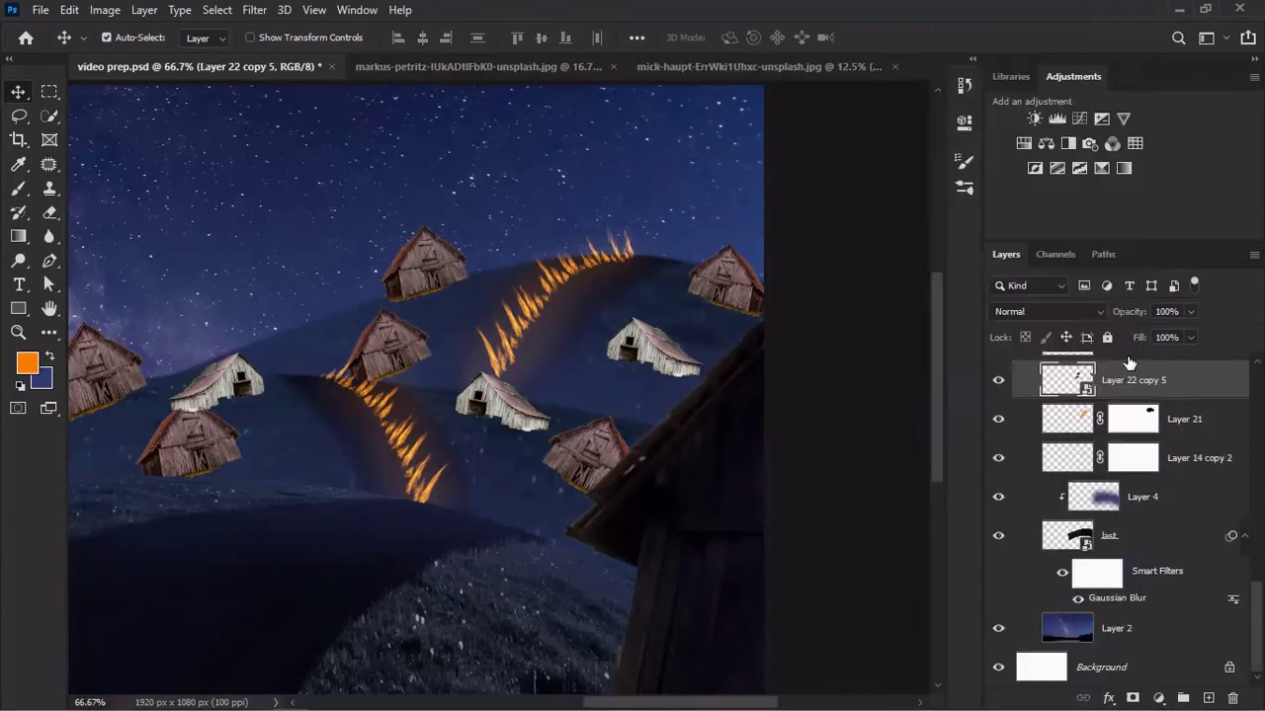
{"action": "left_click", "coordinate": [249, 12]}
{"action": "left_click", "coordinate": [1092, 148]}
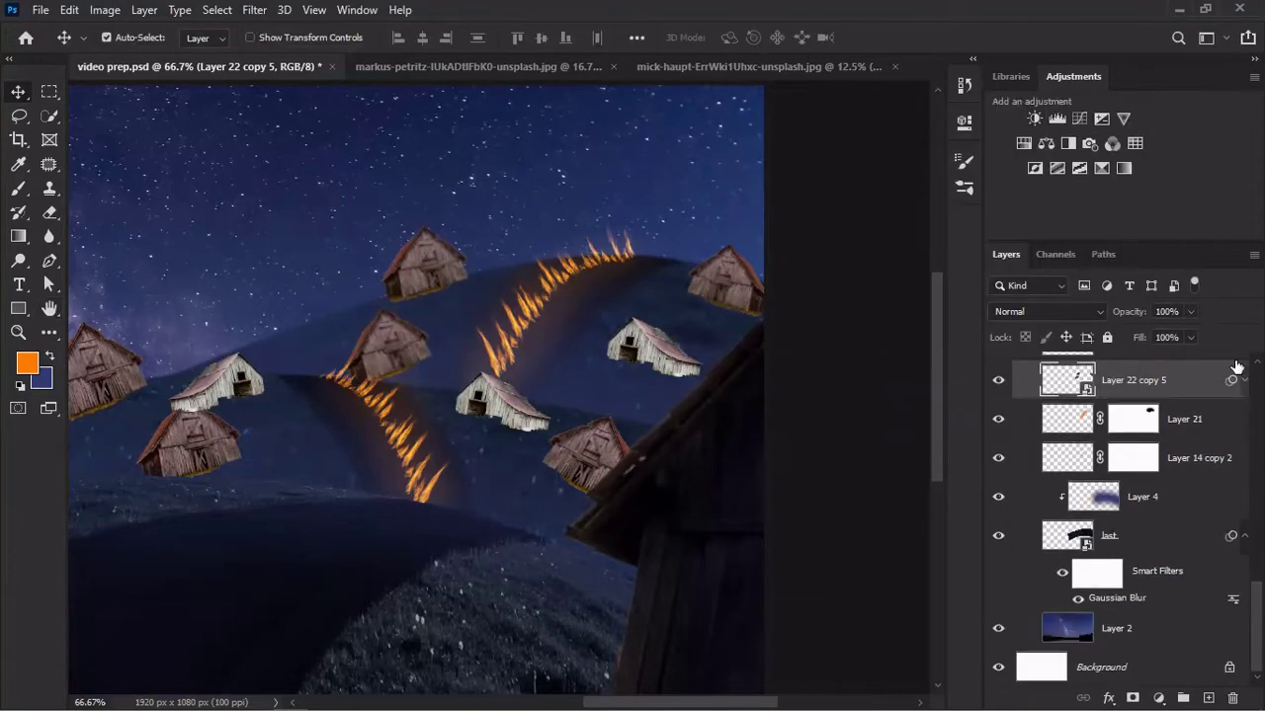
{"action": "scroll", "coordinate": [1127, 444], "scroll_direction": "down", "scroll_amount": 2}
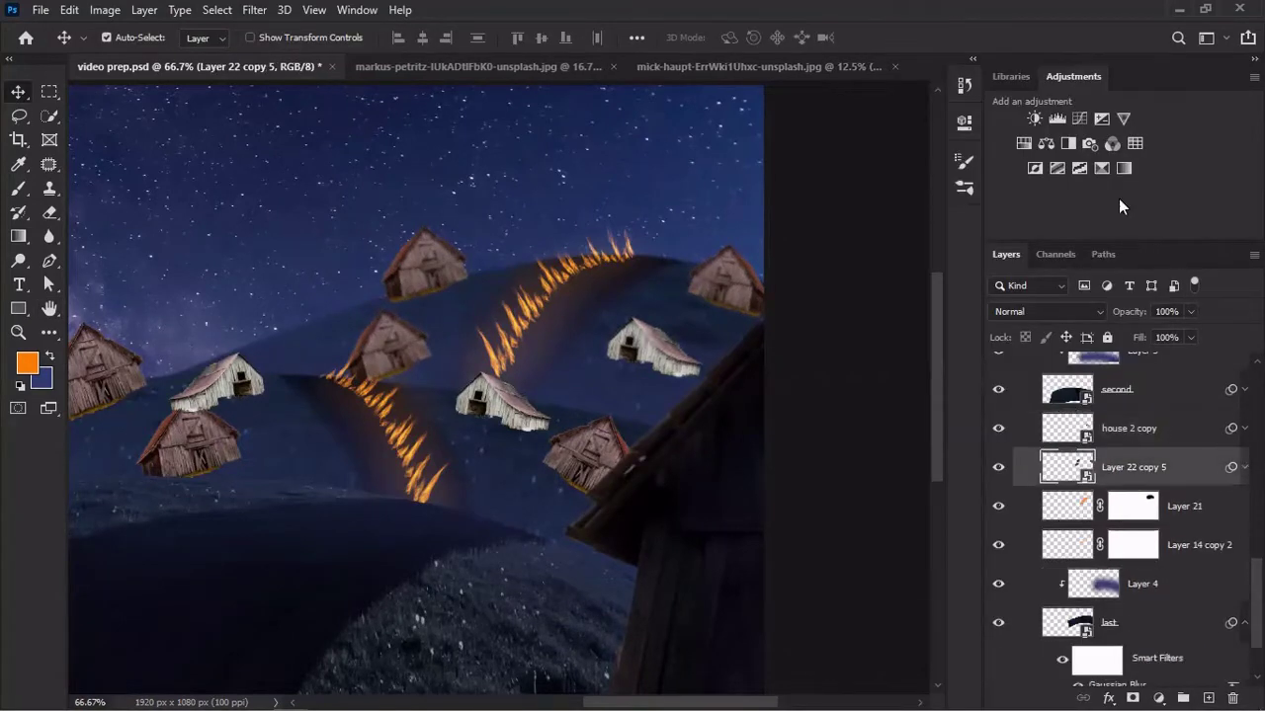
{"action": "left_click", "coordinate": [1045, 144]}
Clip a blue-shifting Color Balance and a dimming Levels adjustment to the barn layer.
{"action": "key", "text": "ctrl+z"}
{"action": "left_click", "coordinate": [1067, 144]}
{"action": "left_click", "coordinate": [806, 431]}
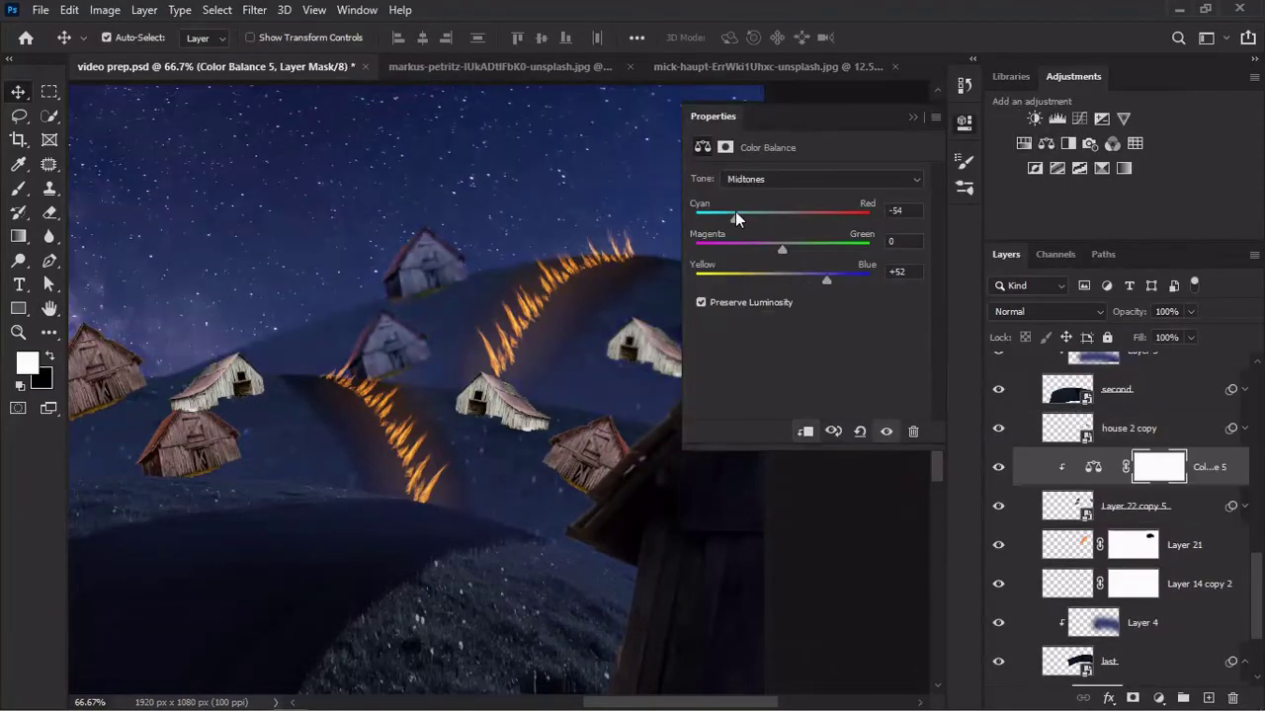
{"action": "left_click", "coordinate": [913, 117]}
{"action": "left_click", "coordinate": [1057, 119]}
{"action": "left_click", "coordinate": [913, 117]}
Copy the Color Balance and Levels adjustments onto house 2 copy, clipped.
{"action": "left_click", "coordinate": [1156, 506], "text": "shift"}
{"action": "left_click_drag", "start_coordinate": [1156, 506], "coordinate": [1156, 410]}
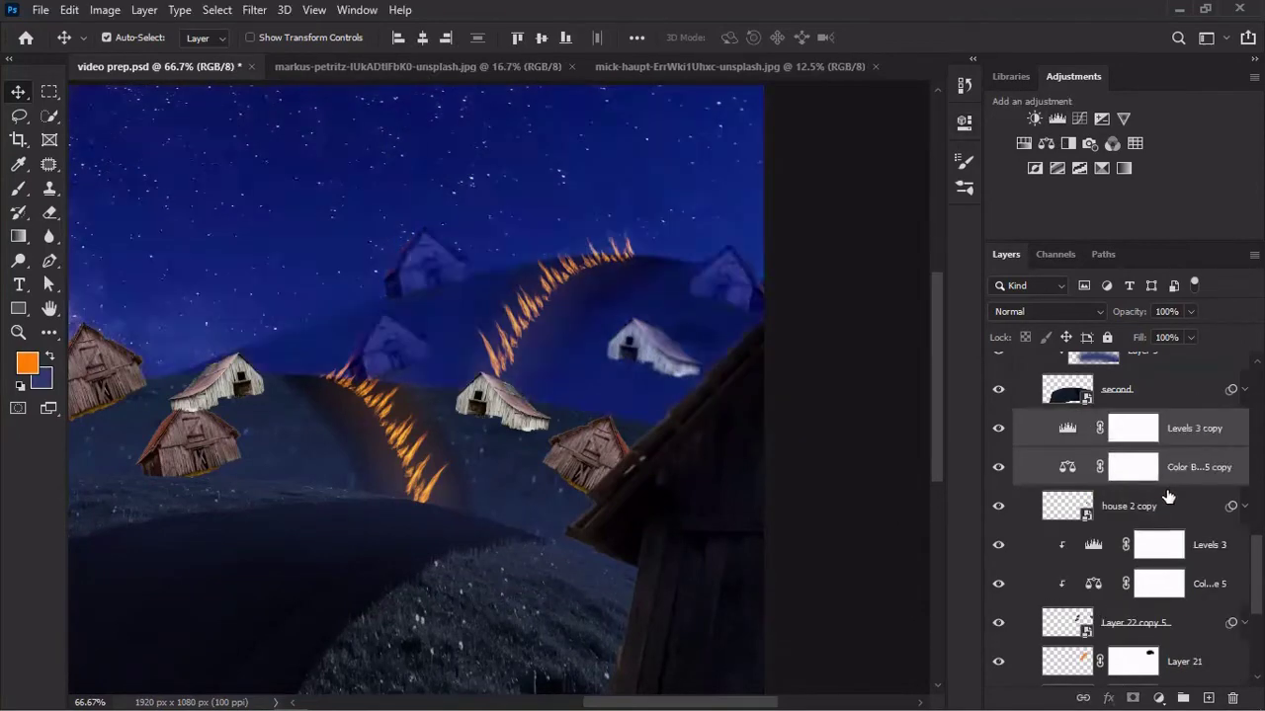
{"action": "left_click", "coordinate": [963, 122]}
{"action": "left_click", "coordinate": [913, 116]}
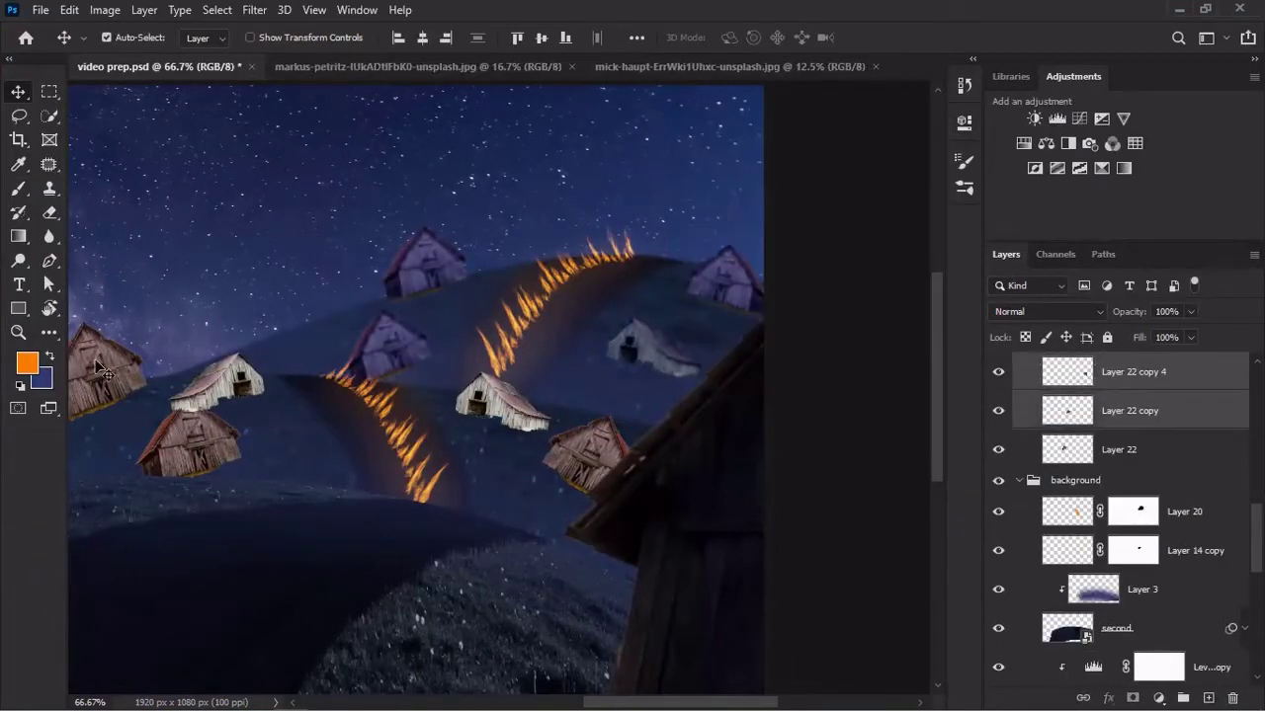
{"action": "scroll", "coordinate": [1117, 494], "scroll_direction": "up", "scroll_amount": 5}
Tint the front barns blue with Color Balance and dim them with Levels.
{"action": "right_click", "coordinate": [1177, 438]}
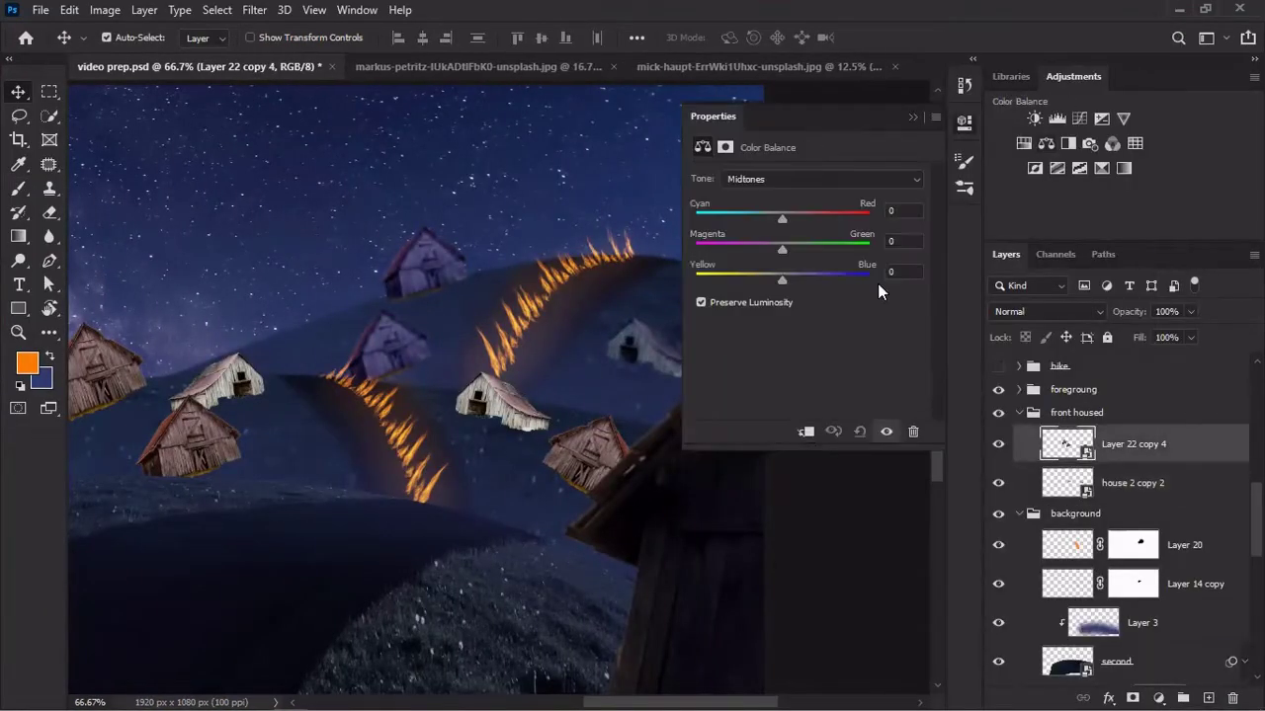
{"action": "left_click_drag", "start_coordinate": [878, 284], "coordinate": [832, 284]}
{"action": "left_click", "coordinate": [1056, 119]}
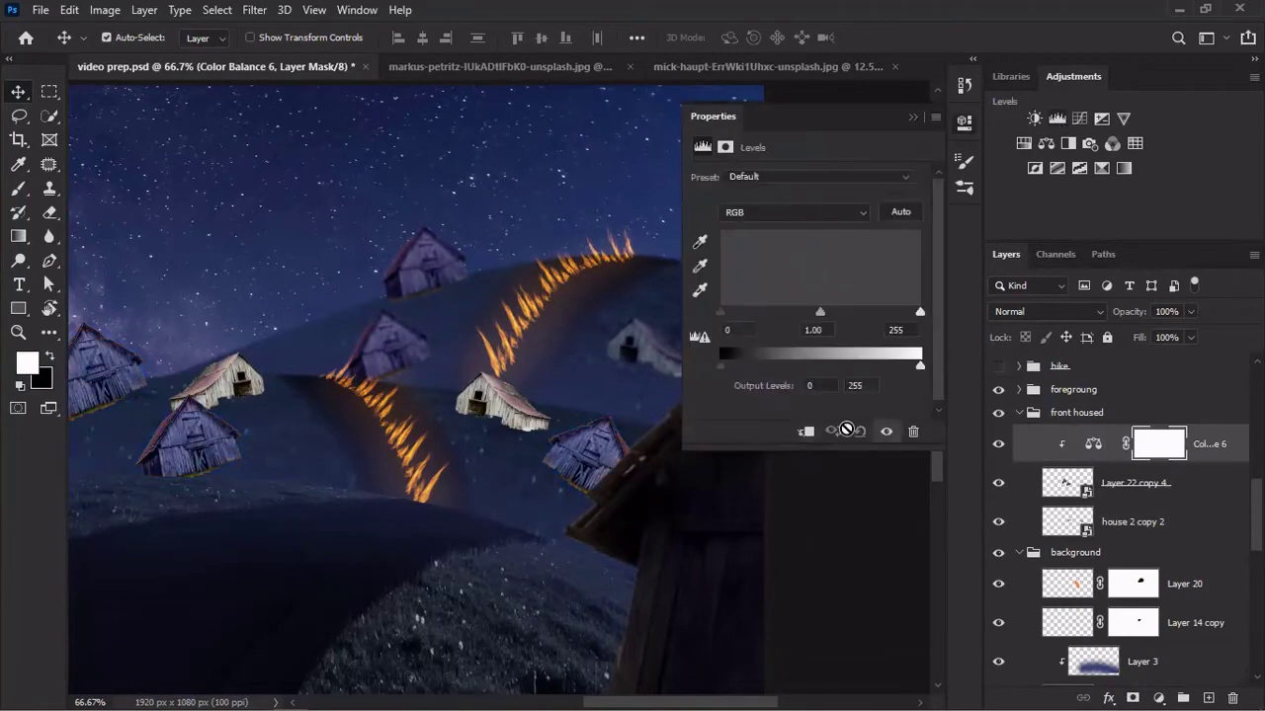
{"action": "left_click", "coordinate": [913, 116]}
Apply a slight 0.8 px Gaussian Blur to the front barn layer.
{"action": "left_click", "coordinate": [1136, 521]}
{"action": "left_click", "coordinate": [254, 10]}
{"action": "left_click", "coordinate": [519, 289]}
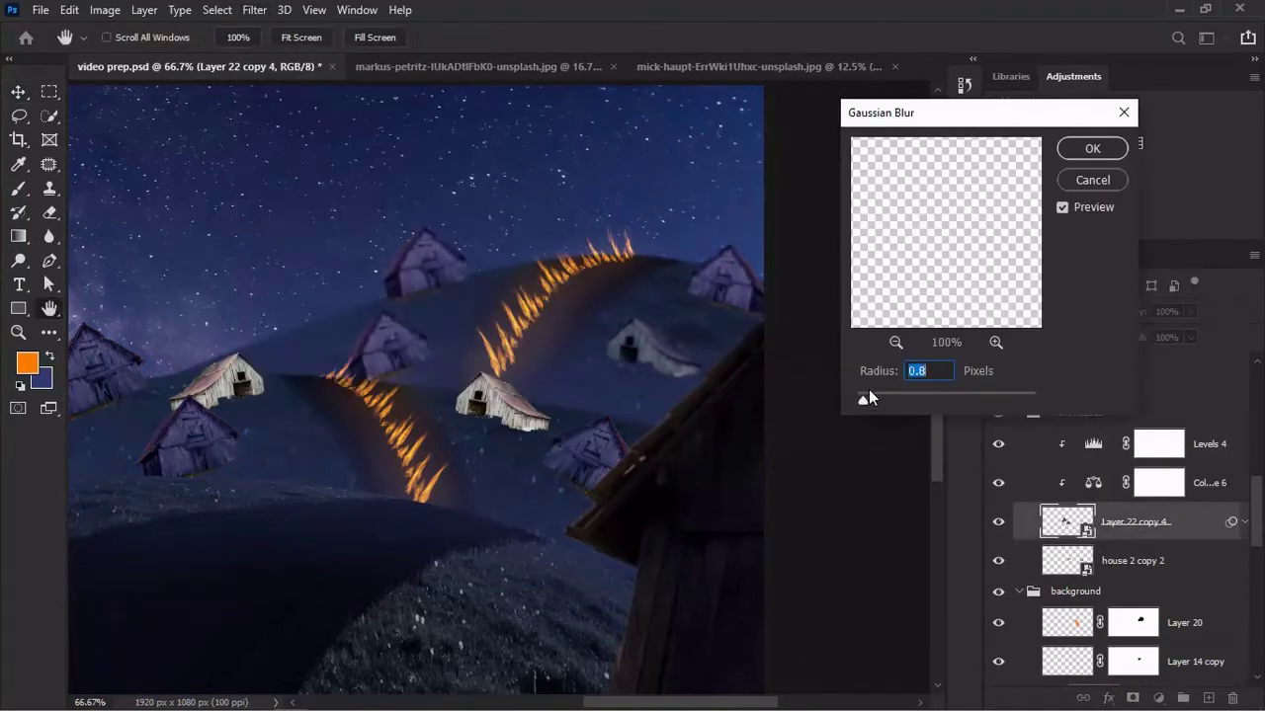
{"action": "left_click", "coordinate": [1091, 149]}
Copy the blue tint onto house 2 copy 2 and add an orange Hue/Saturation colorize layer.
{"action": "left_click", "coordinate": [1199, 406]}
{"action": "left_click", "coordinate": [1199, 444], "text": "shift"}
{"action": "left_click_drag", "start_coordinate": [1199, 443], "coordinate": [1075, 489]}
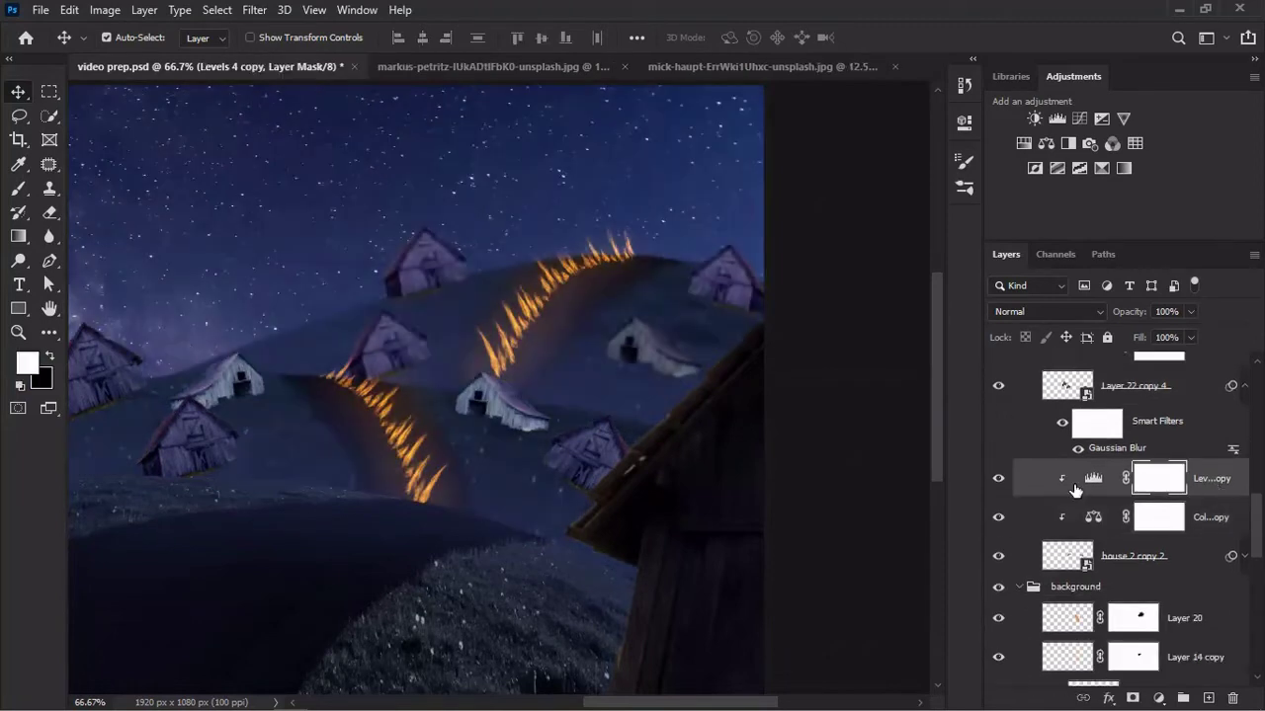
{"action": "double_click", "coordinate": [1093, 478]}
Raise the orange tint's lightness, invert its mask, and paint glow onto the centre barn.
{"action": "left_click_drag", "start_coordinate": [757, 315], "coordinate": [840, 321]}
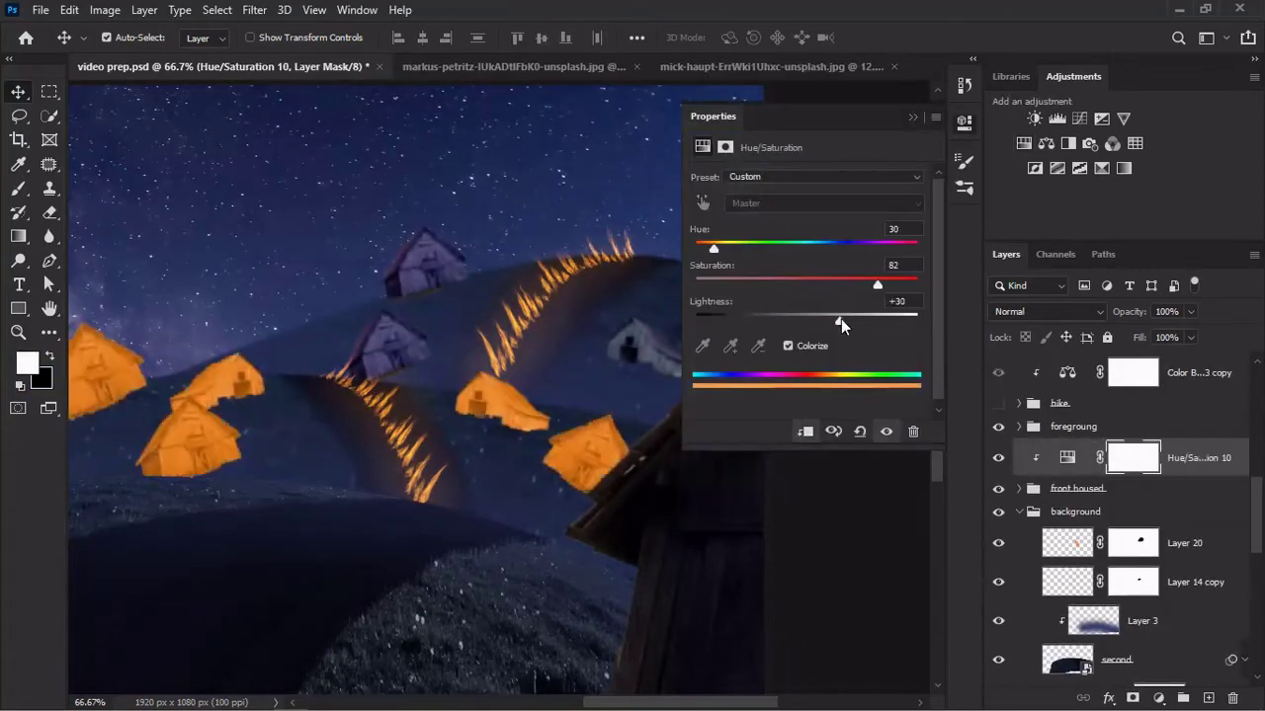
{"action": "left_click", "coordinate": [913, 116]}
{"action": "key", "text": "b"}
{"action": "key", "text": "ctrl+i"}
{"action": "mouse_move", "coordinate": [524, 415]}
{"action": "left_mouse_down"}
{"action": "mouse_move", "coordinate": [520, 447]}
{"action": "mouse_move", "coordinate": [465, 404]}
{"action": "left_mouse_up"}
Group the back barn layers and name the group 'back houses'.
{"action": "left_click", "coordinate": [1073, 426]}
{"action": "scroll", "coordinate": [1116, 543], "scroll_direction": "down", "scroll_amount": 3}
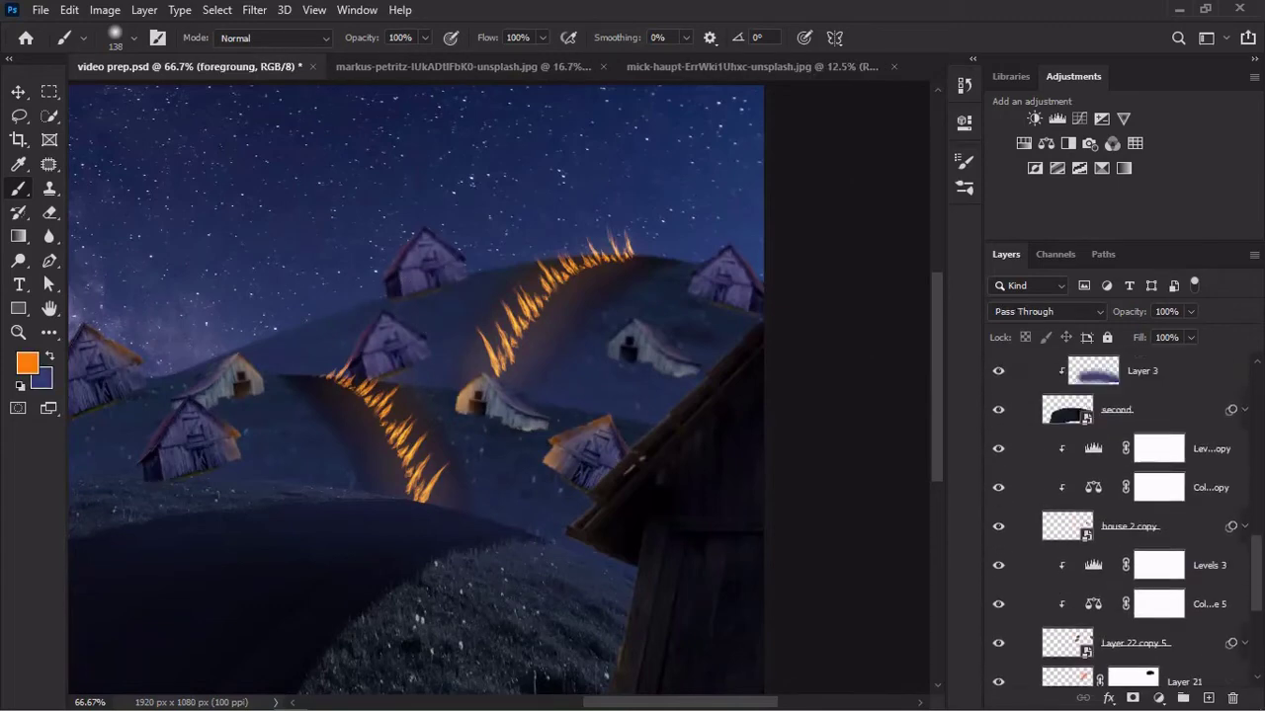
{"action": "key", "text": "a"}
{"action": "left_click", "coordinate": [1136, 643]}
{"action": "left_click", "coordinate": [1130, 525], "text": "shift"}
{"action": "key", "text": "ctrl+g"}
{"action": "double_click", "coordinate": [1085, 449]}
{"action": "type", "text": "back houses"}
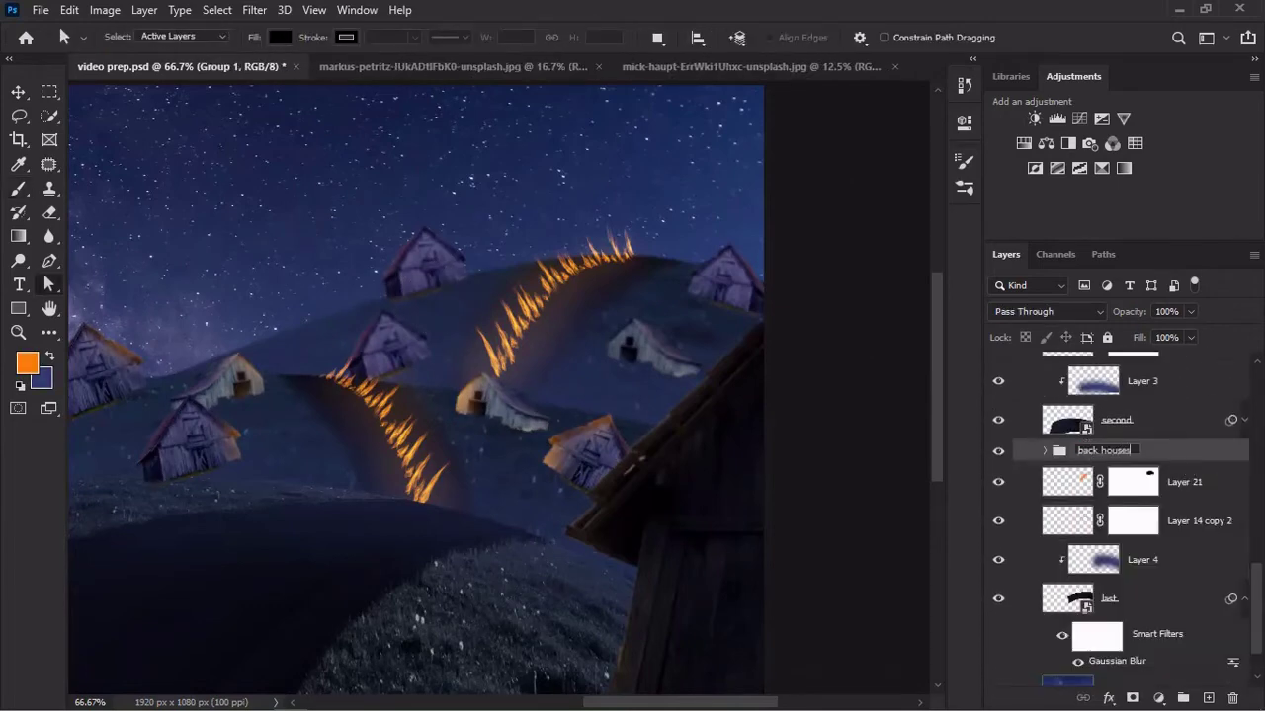
{"action": "key", "text": "Return"}
Add an inverted Hue/Saturation orange tint to back houses and paint glow on a back barn.
{"action": "left_click", "coordinate": [1045, 143]}
{"action": "left_click", "coordinate": [1159, 459]}
{"action": "key", "text": "ctrl+i"}
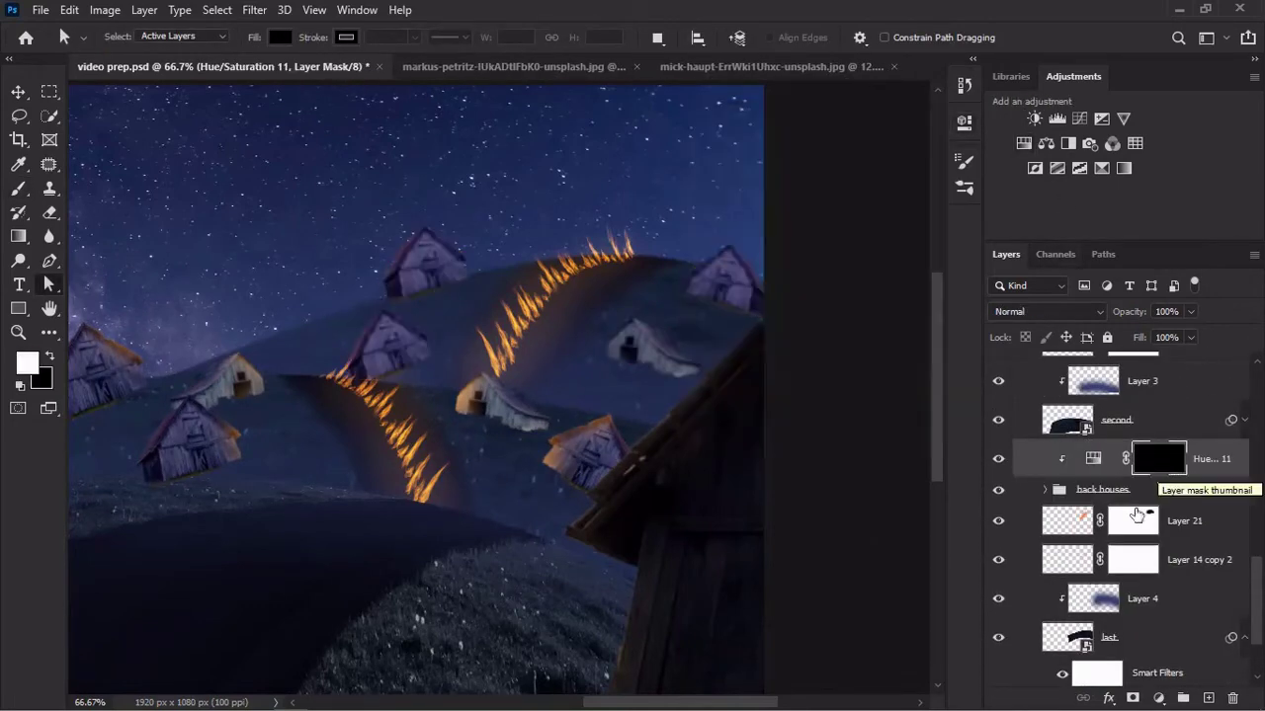
{"action": "key", "text": "b"}
{"action": "left_click_drag", "start_coordinate": [446, 319], "coordinate": [435, 259]}
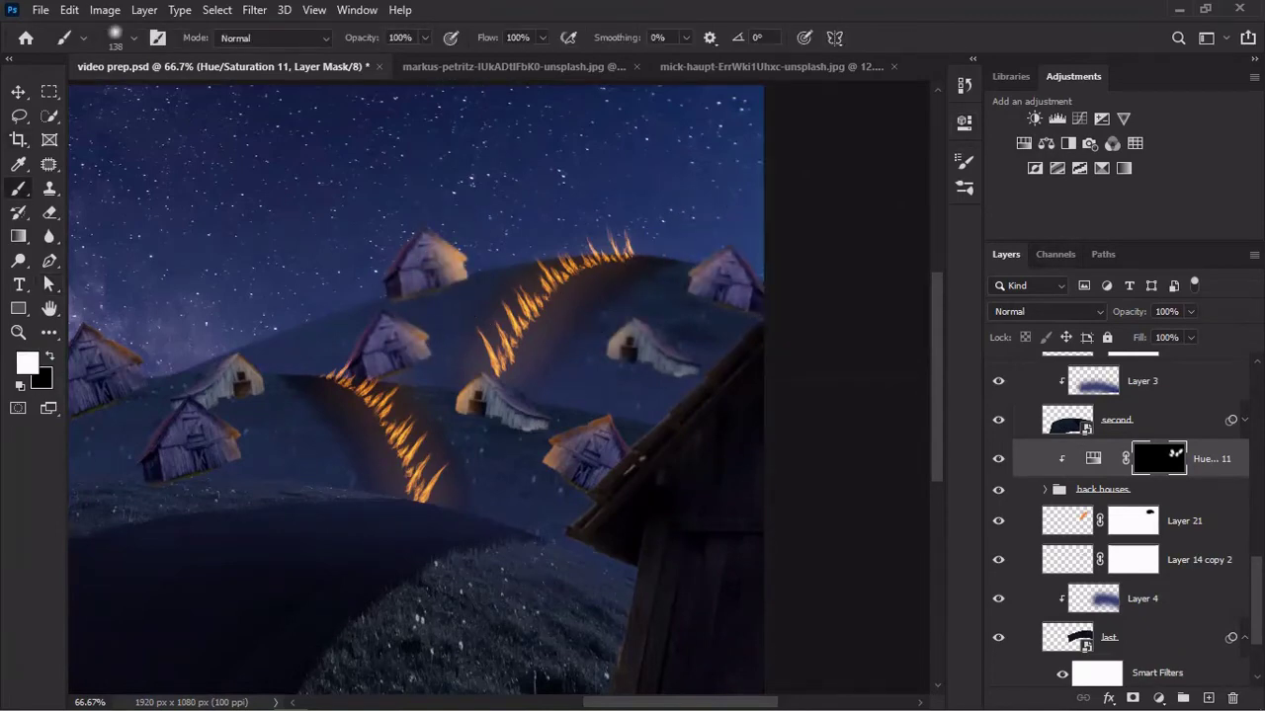